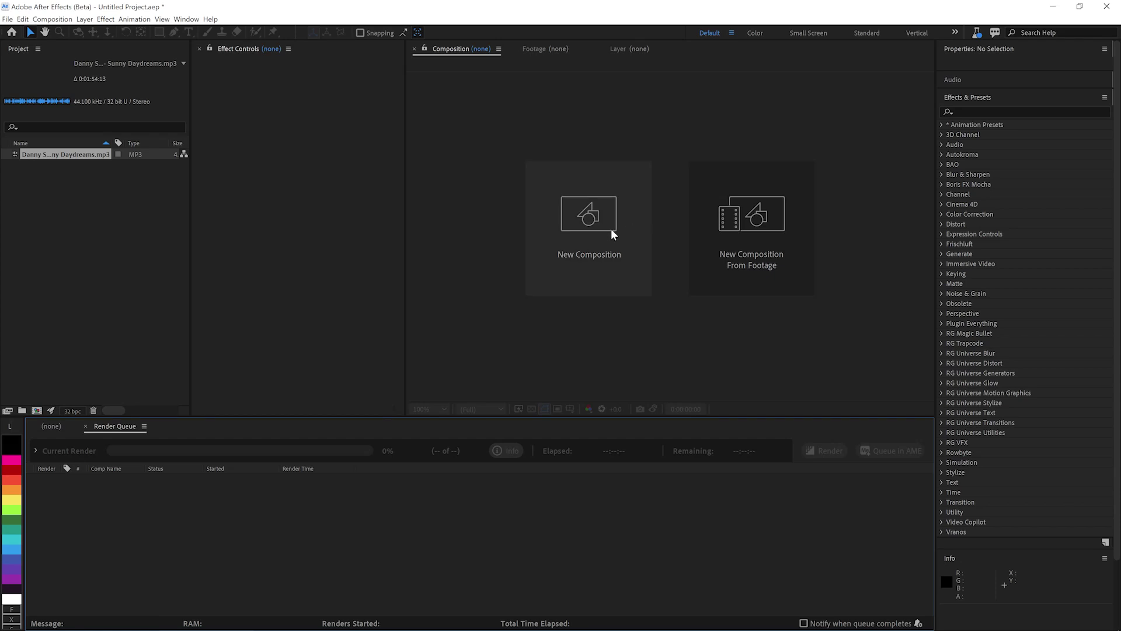
Create a new 1920x1080 composition with a 20-second duration
{"action": "left_click", "coordinate": [610, 229]}
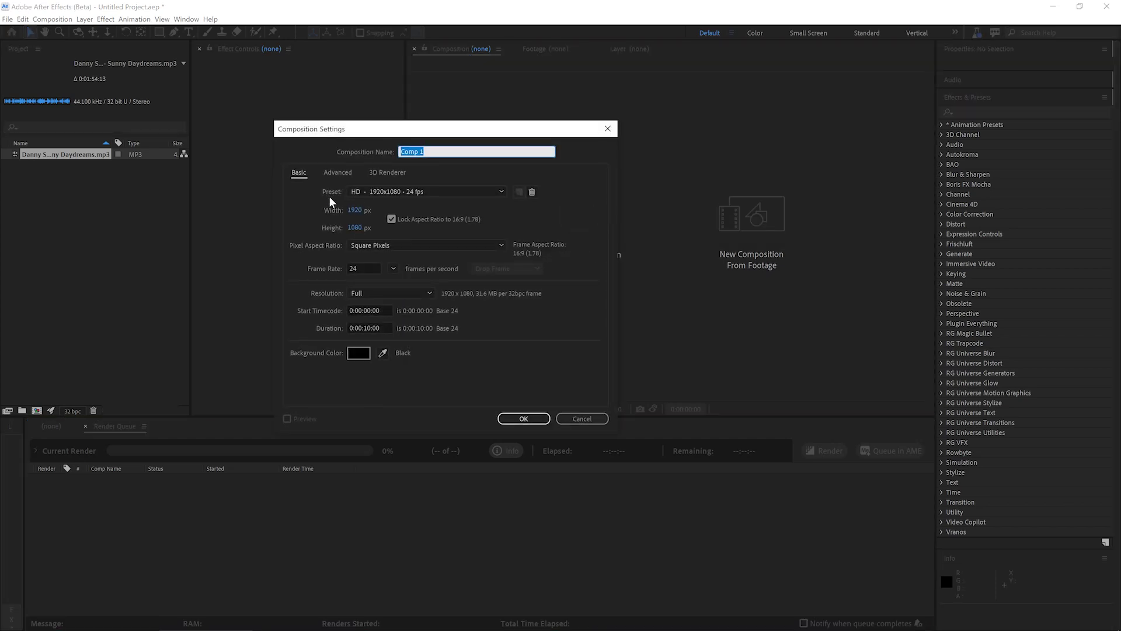
{"action": "left_click", "coordinate": [368, 327]}
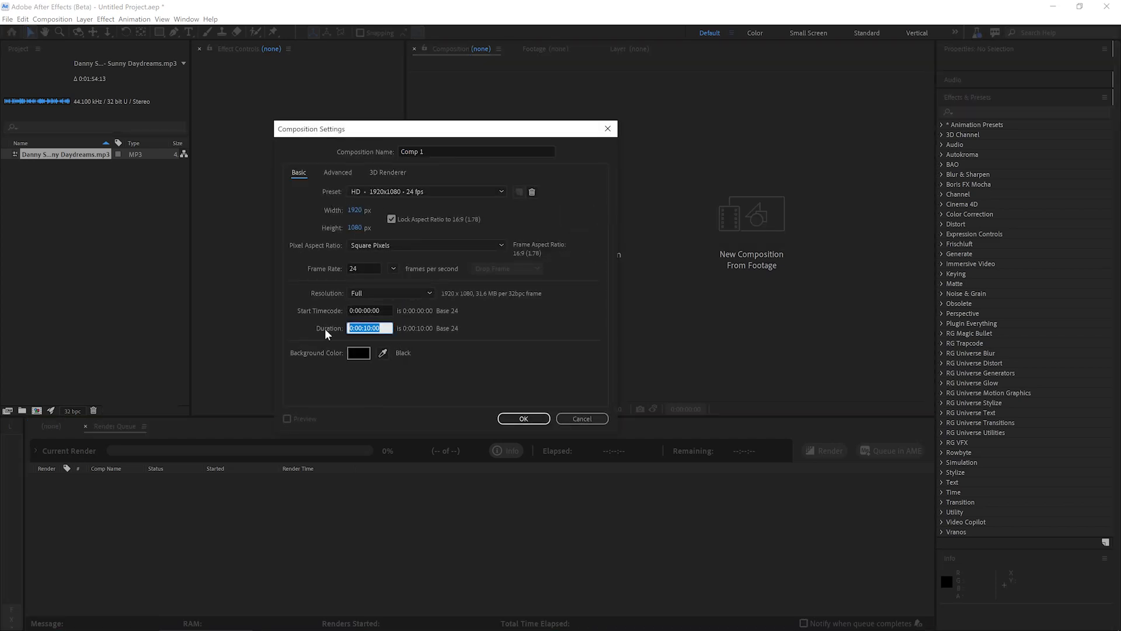
{"action": "type", "text": "20"}
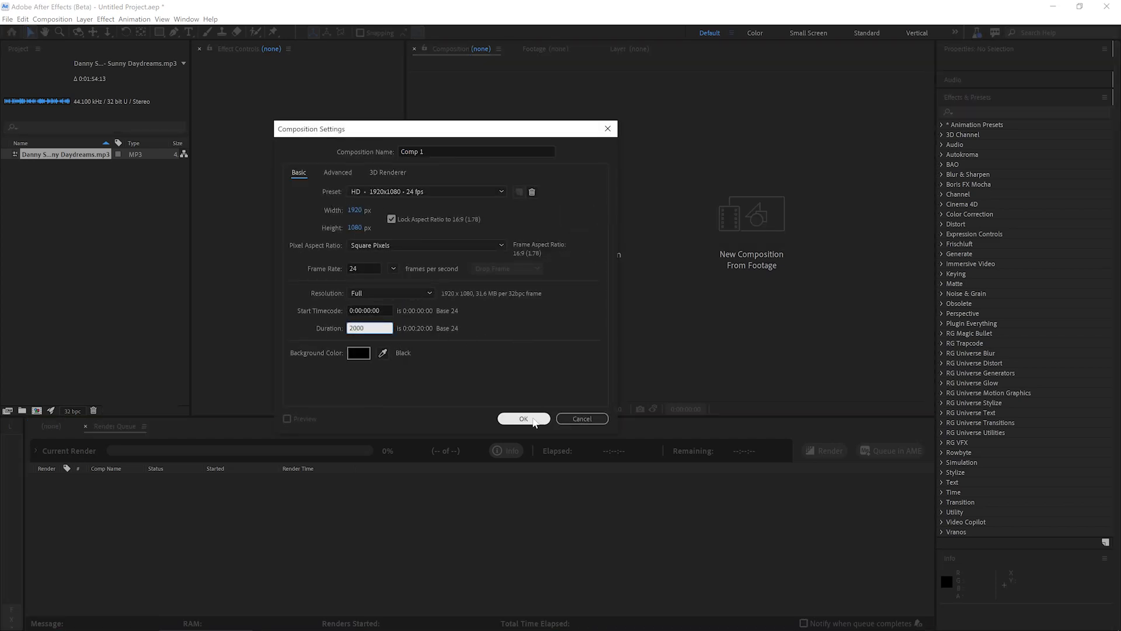
{"action": "key", "text": "Return"}
Add the Sunny Daydreams track as an audio layer, show its waveform, and label it purple
{"action": "left_click_drag", "start_coordinate": [76, 166], "coordinate": [138, 510]}
{"action": "key", "text": "l"}
{"action": "key", "text": "l"}
{"action": "left_click", "coordinate": [9, 579]}
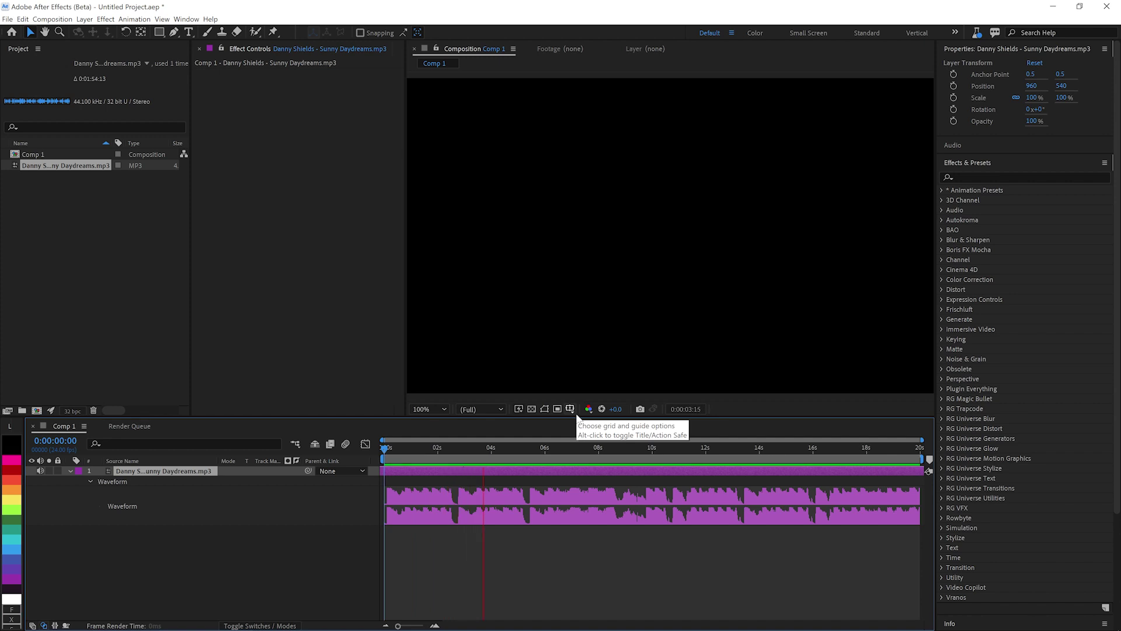
Add a new solid layer named Form
{"action": "left_click_drag", "start_coordinate": [501, 450], "coordinate": [382, 450]}
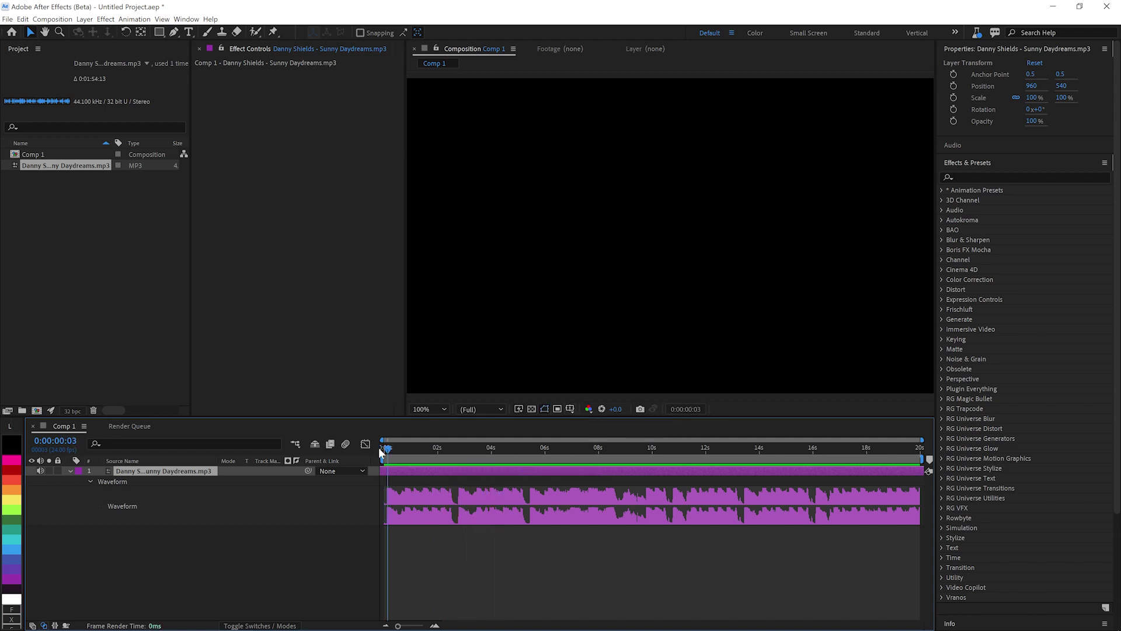
{"action": "left_click", "coordinate": [69, 474]}
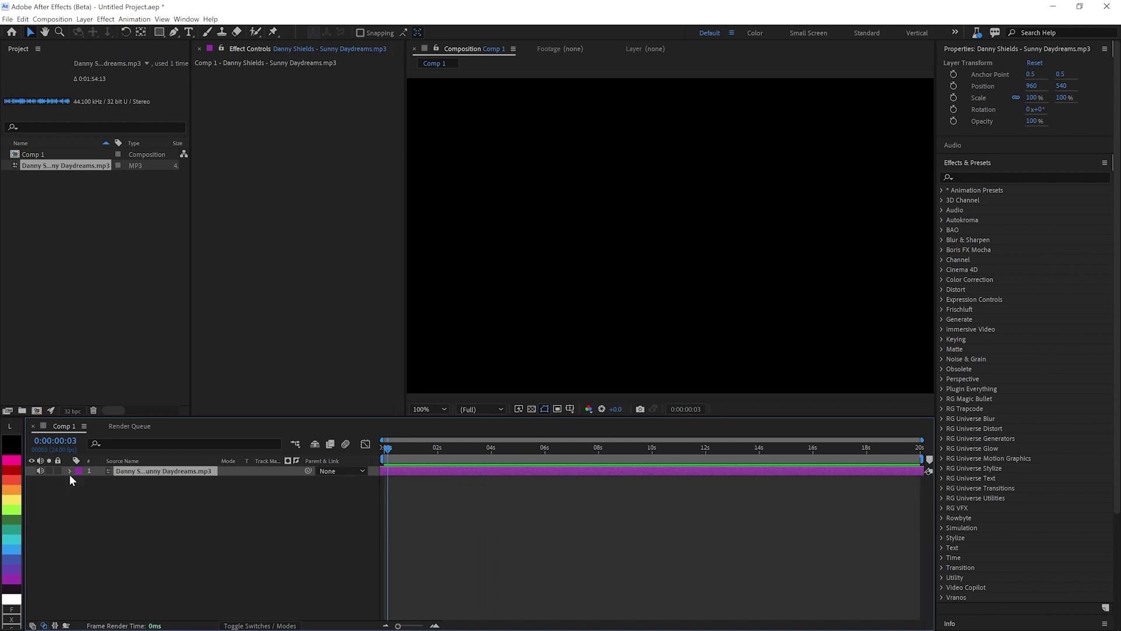
{"action": "key", "text": "ctrl+y"}
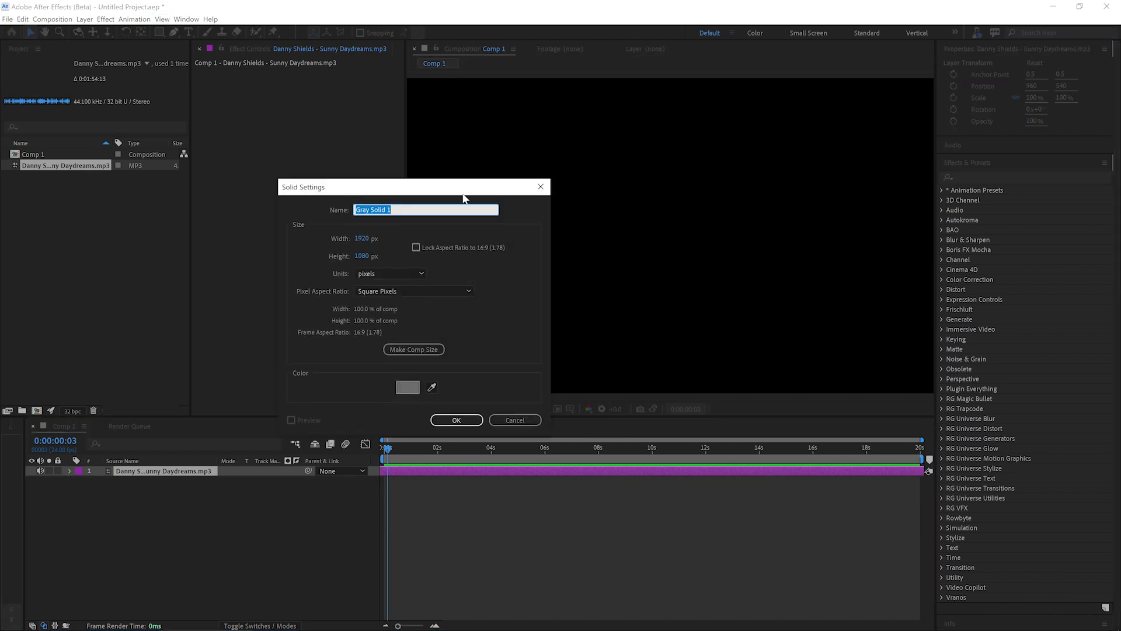
{"action": "left_click", "coordinate": [457, 419]}
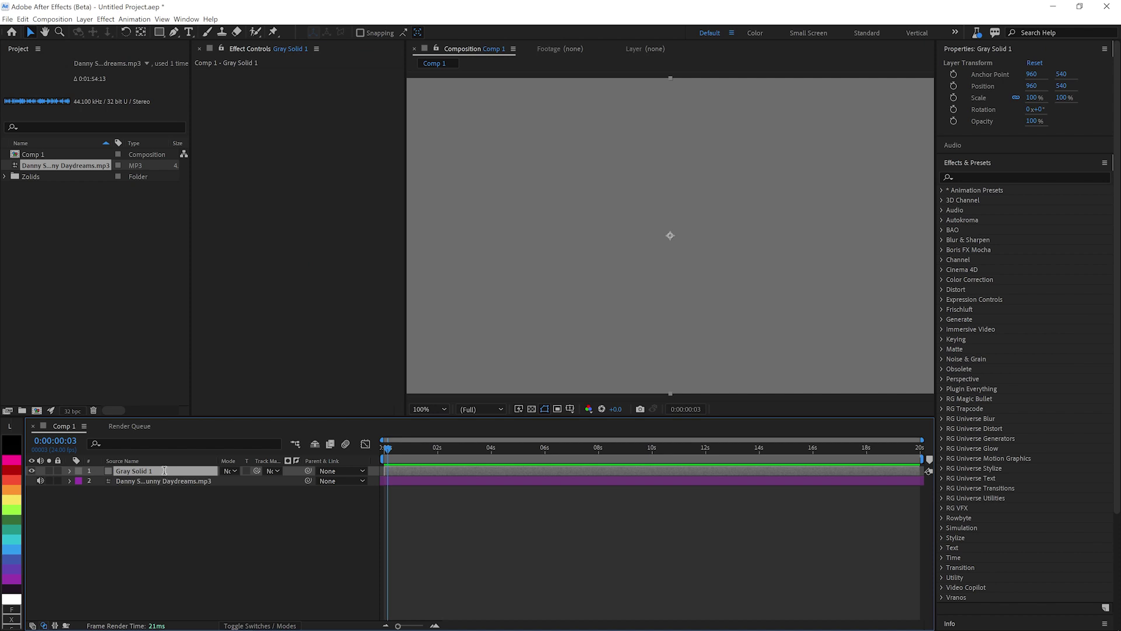
{"action": "key", "text": "Return"}
{"action": "type", "text": "Form"}
{"action": "key", "text": "Return"}
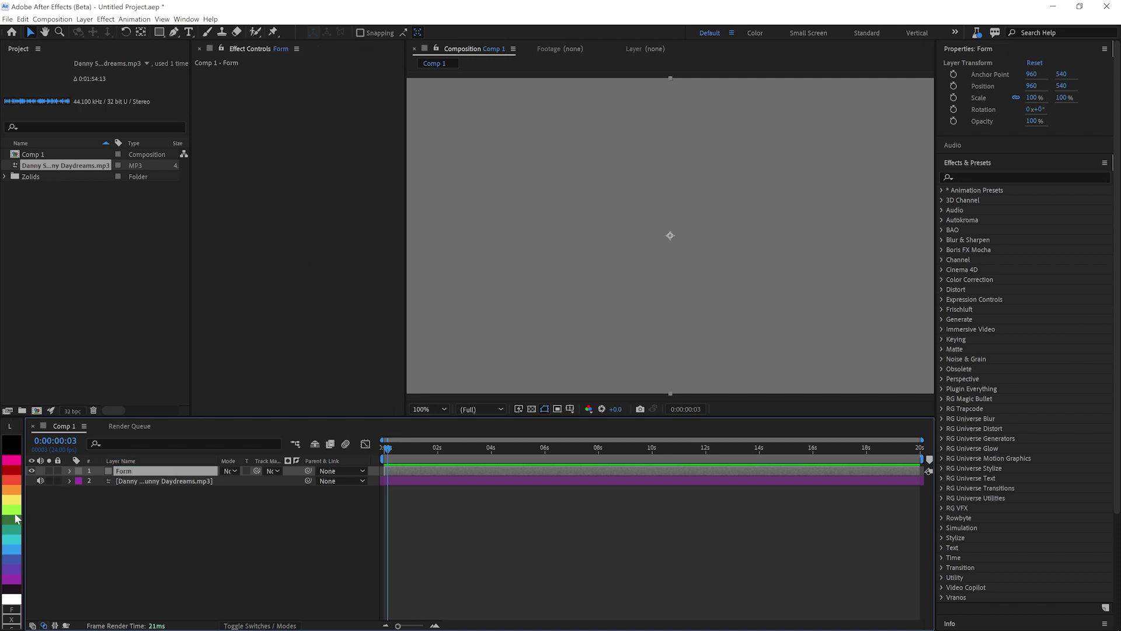
Label the Form layer green and apply Trapcode Form to it
{"action": "left_click", "coordinate": [12, 509]}
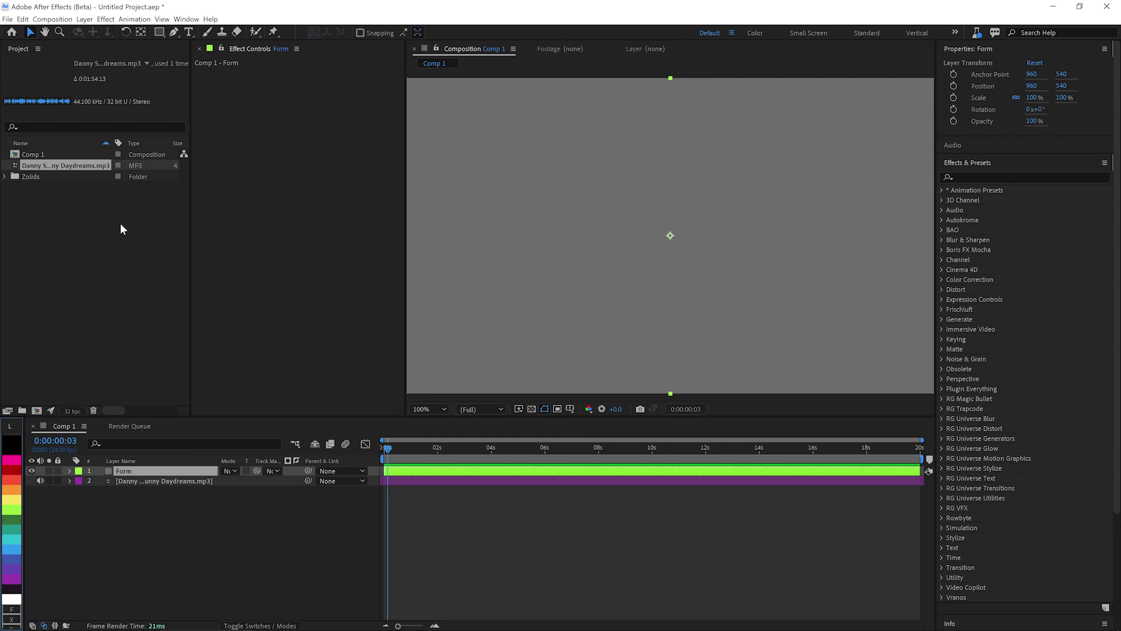
{"action": "left_click", "coordinate": [1001, 178]}
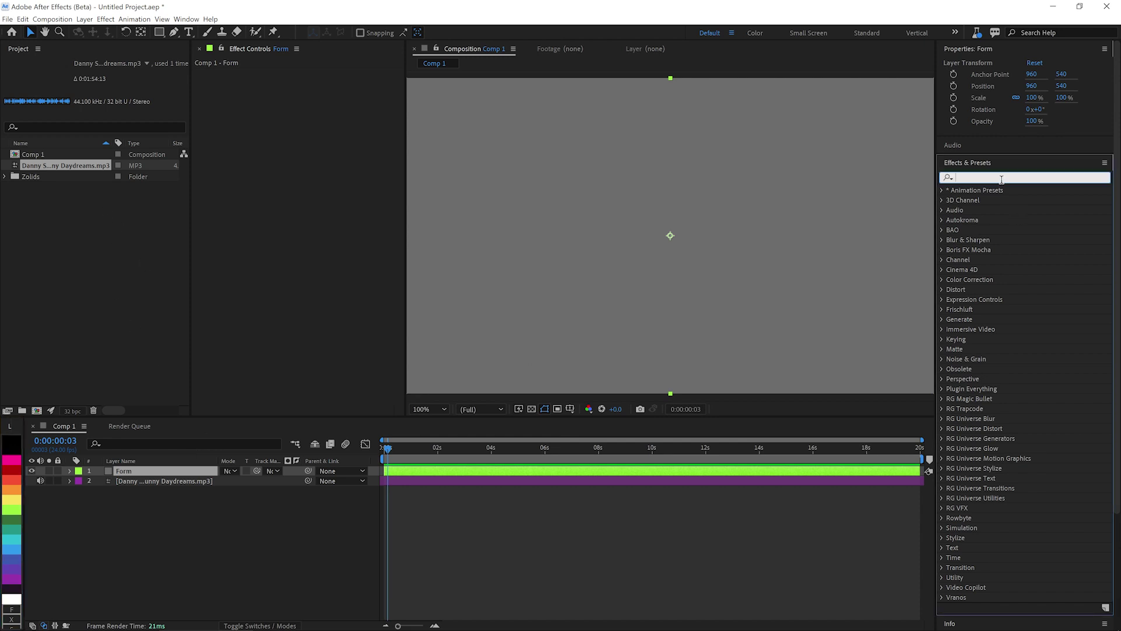
{"action": "type", "text": "form"}
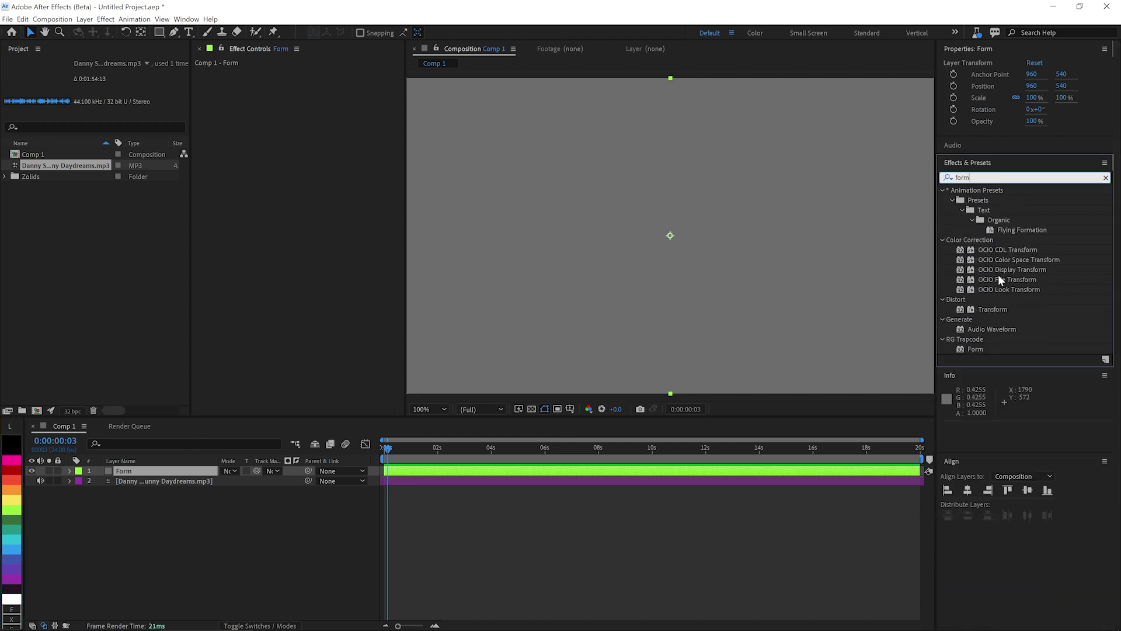
{"action": "left_click_drag", "start_coordinate": [976, 348], "coordinate": [576, 219]}
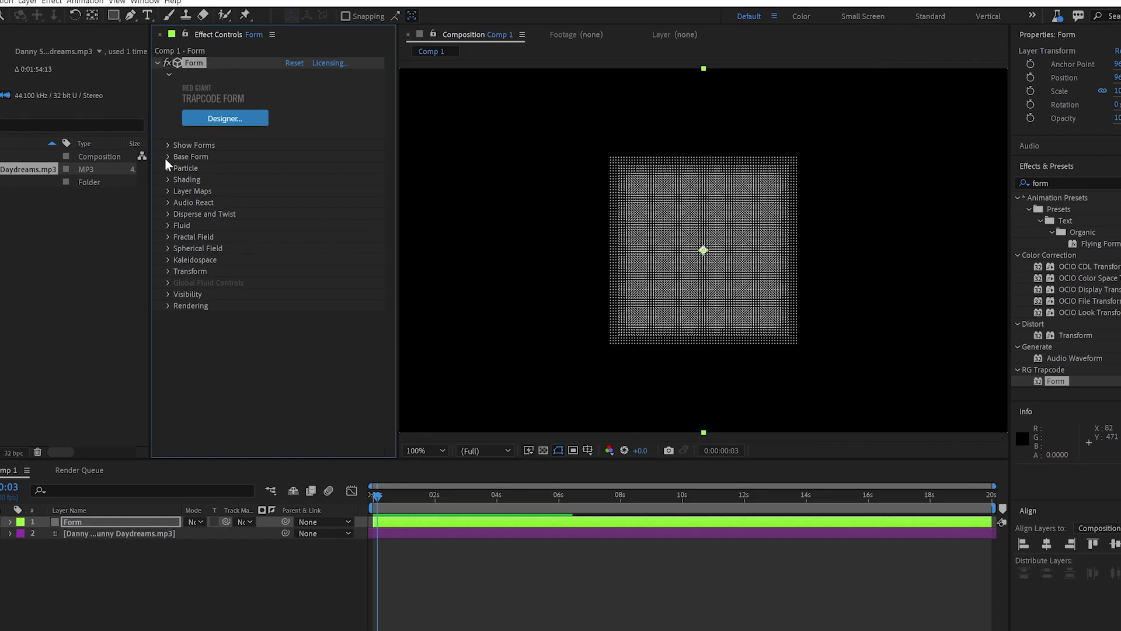
Switch Form's Base Form to Box - Strings with 1 string in Z
{"action": "left_click", "coordinate": [207, 154]}
{"action": "left_click", "coordinate": [289, 165]}
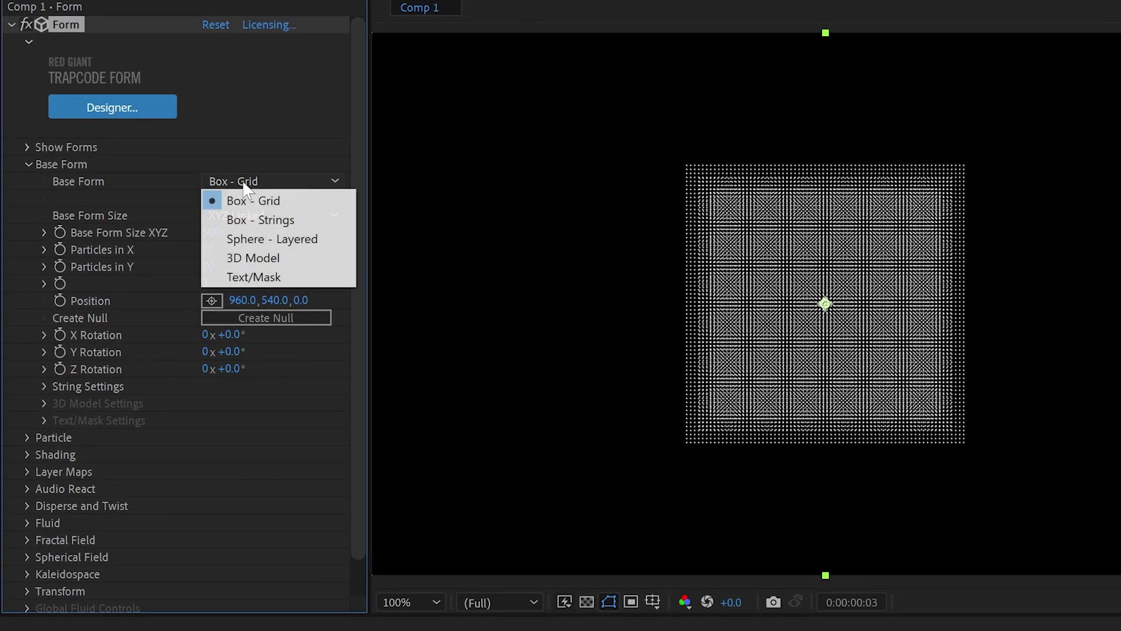
{"action": "left_click", "coordinate": [259, 219]}
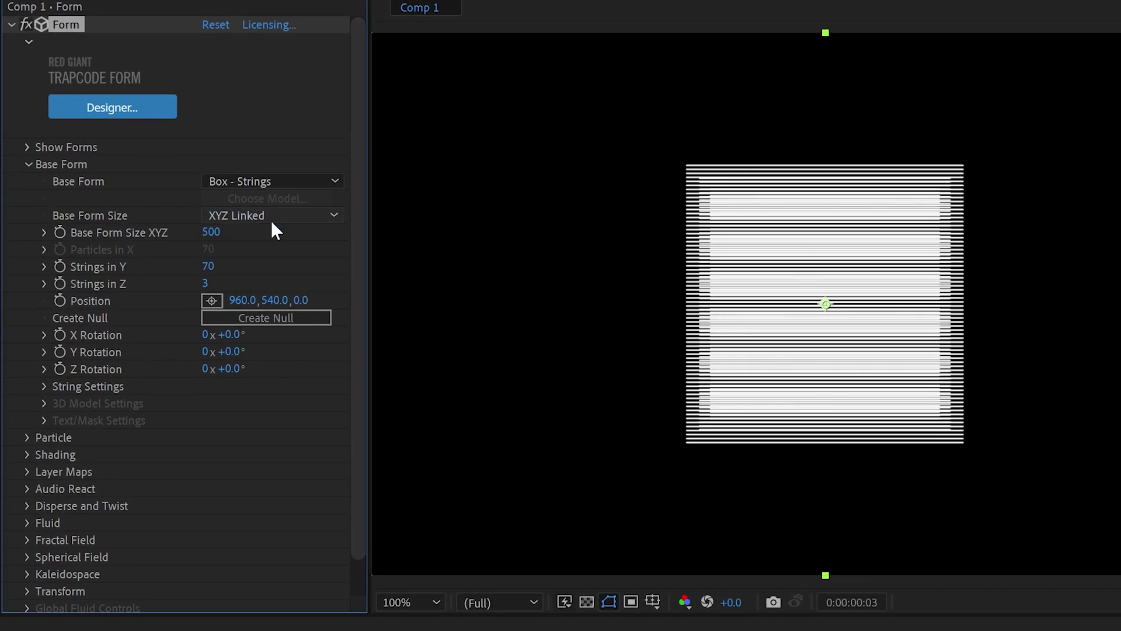
{"action": "left_click", "coordinate": [205, 284]}
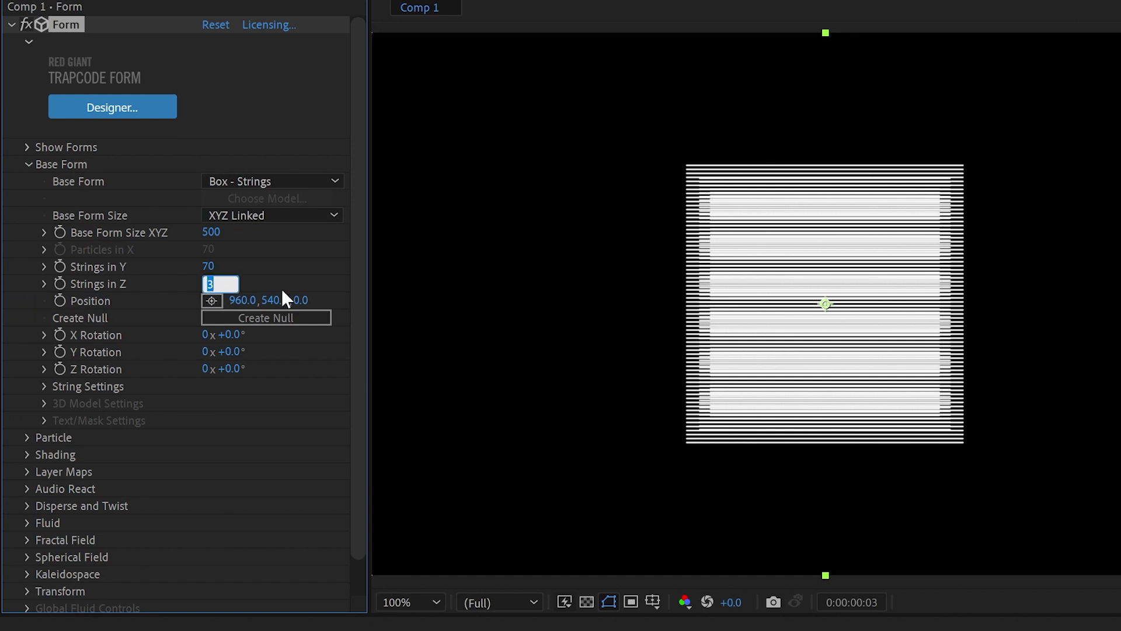
{"action": "type", "text": "1"}
{"action": "key", "text": "Return"}
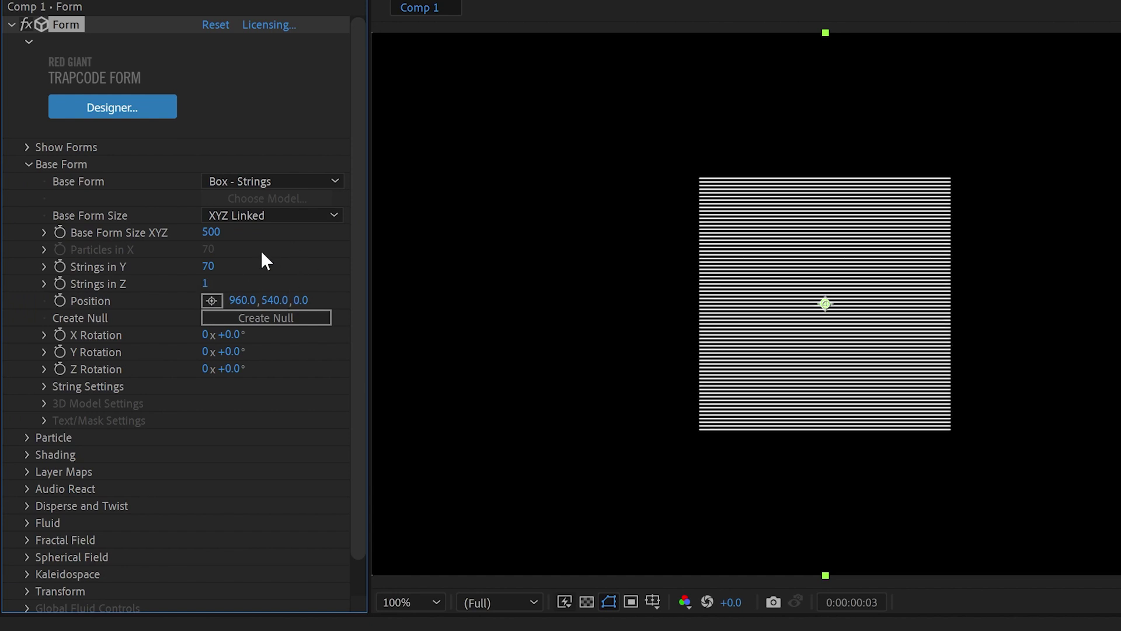
Size the base form individually to X 2000 and Y 1200
{"action": "left_click", "coordinate": [272, 216]}
{"action": "left_click", "coordinate": [268, 249]}
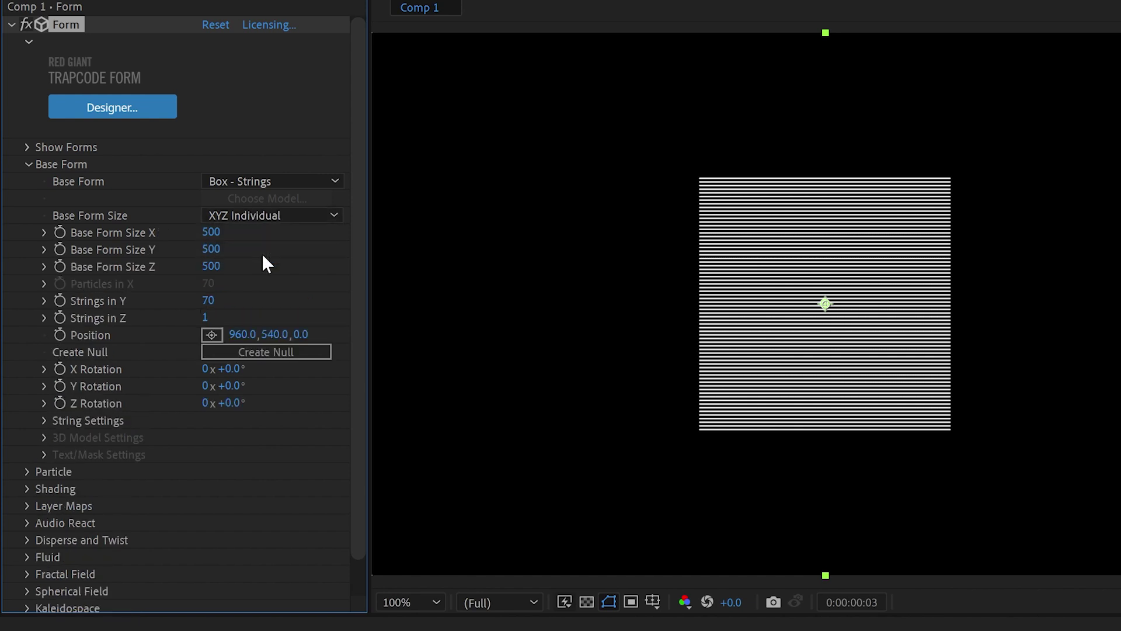
{"action": "left_click", "coordinate": [211, 233]}
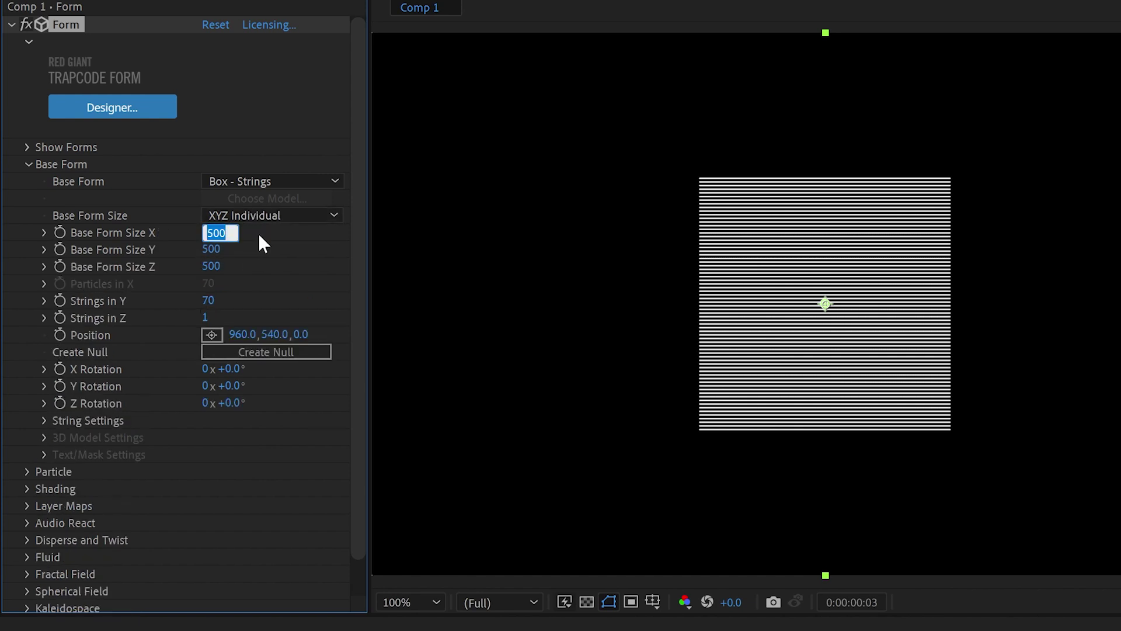
{"action": "type", "text": "2000"}
{"action": "key", "text": "Return"}
{"action": "left_click", "coordinate": [211, 249]}
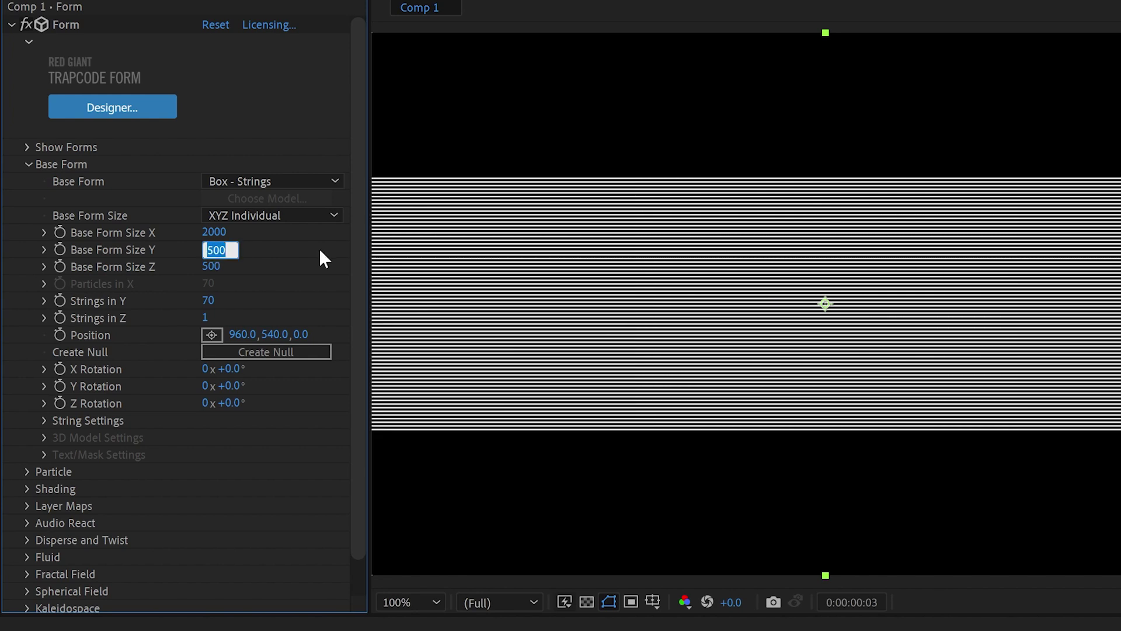
{"action": "type", "text": "120"}
{"action": "key", "text": "Return"}
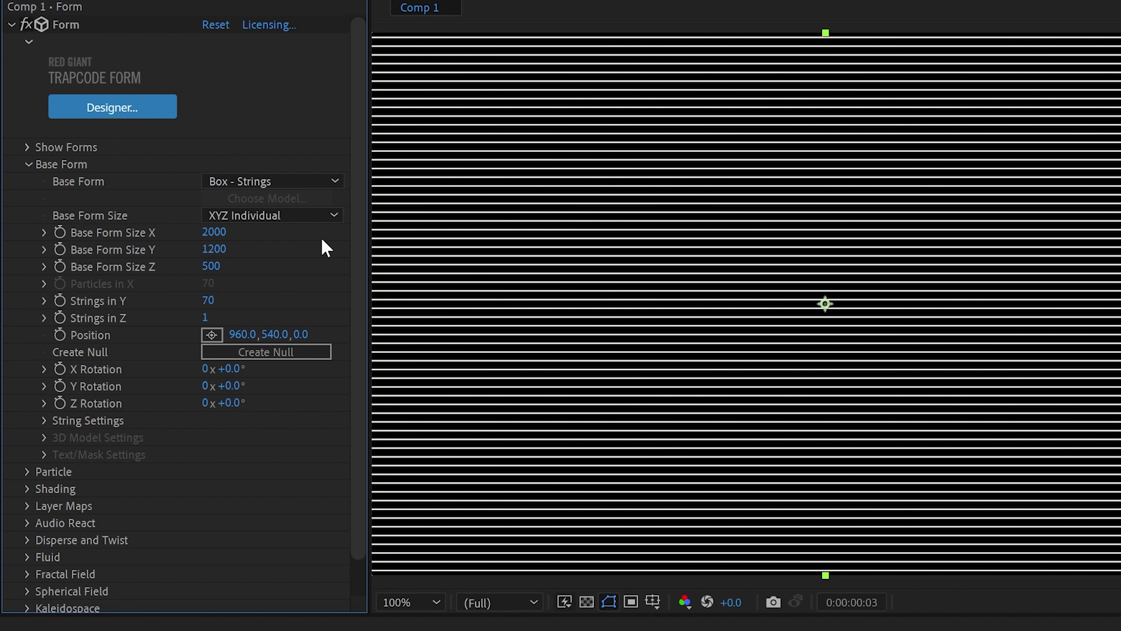
Set 30 strings in Y, then hide the Form layer
{"action": "left_click", "coordinate": [207, 300]}
{"action": "type", "text": "30"}
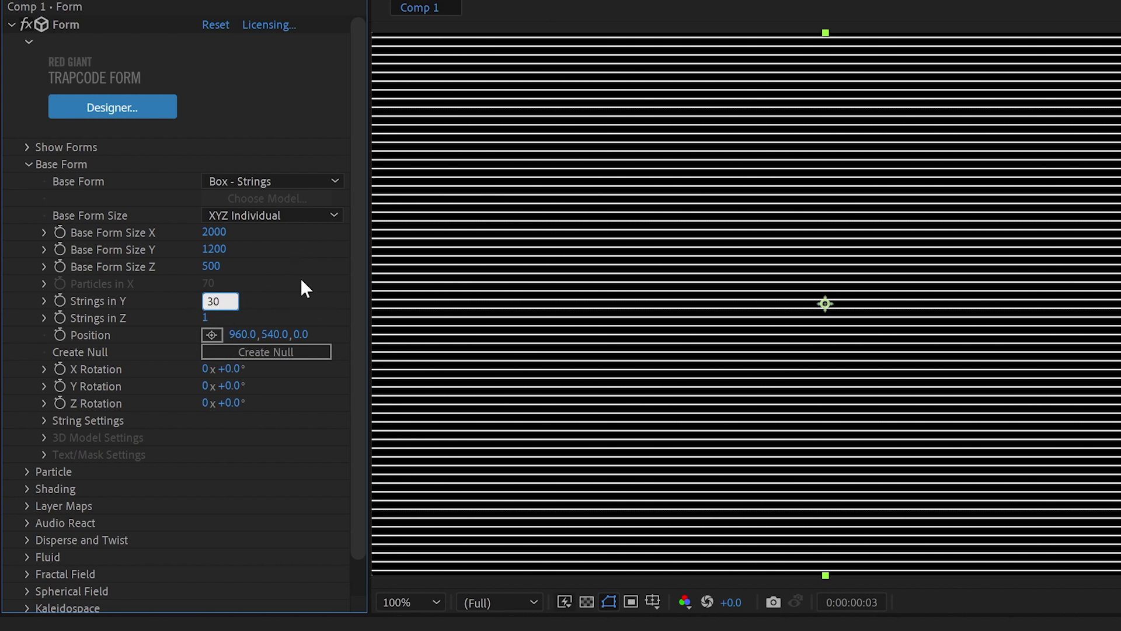
{"action": "key", "text": "Return"}
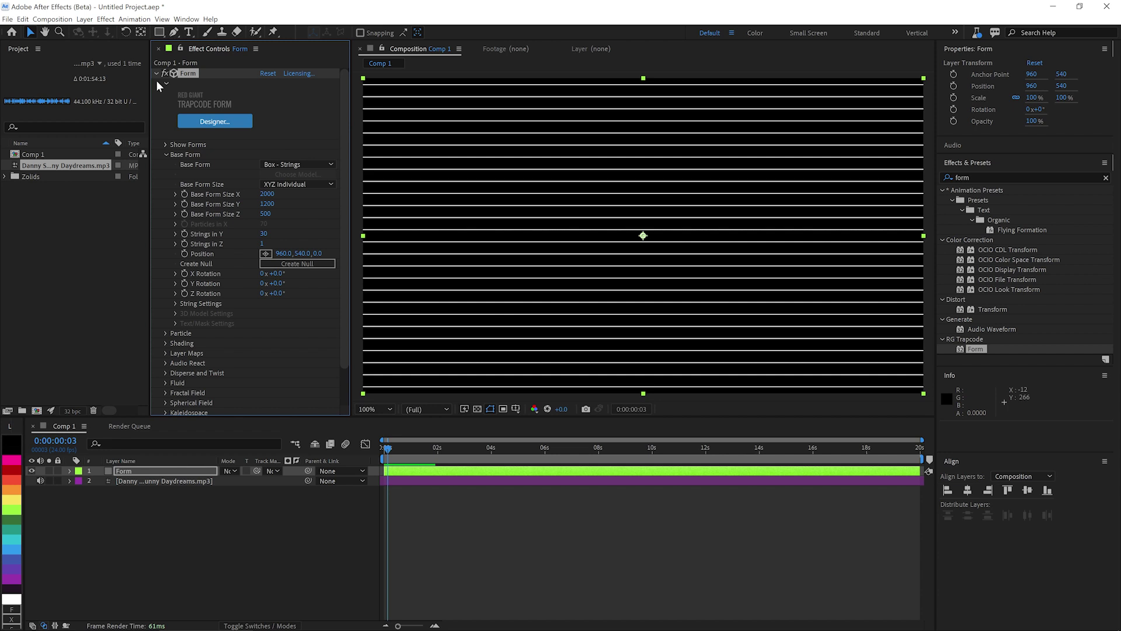
{"action": "left_click", "coordinate": [164, 155]}
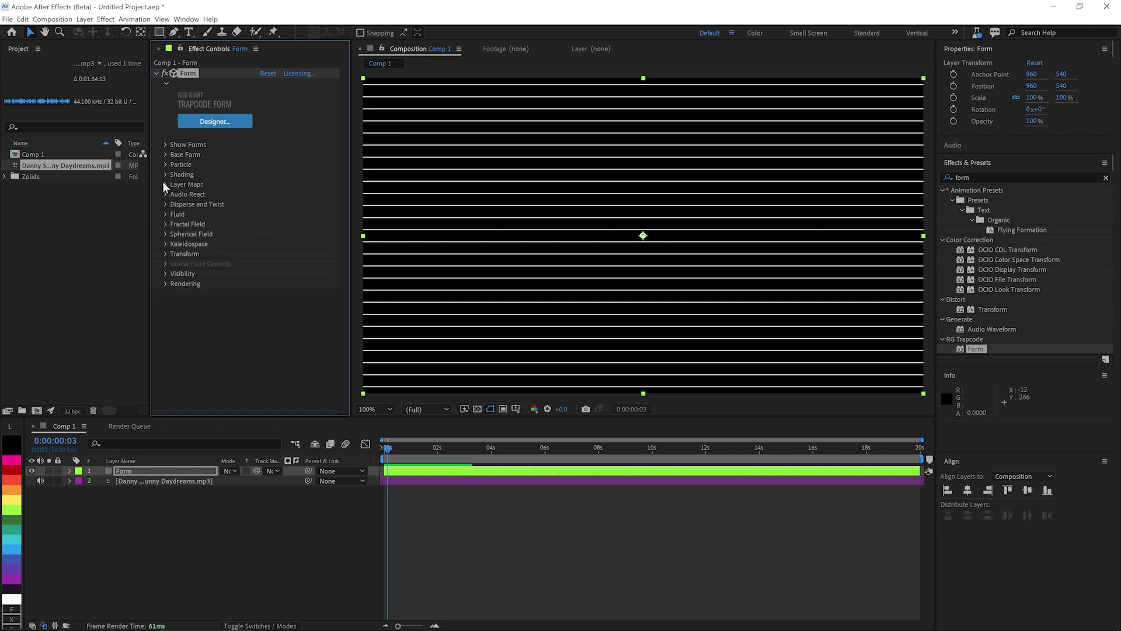
{"action": "left_click", "coordinate": [163, 184]}
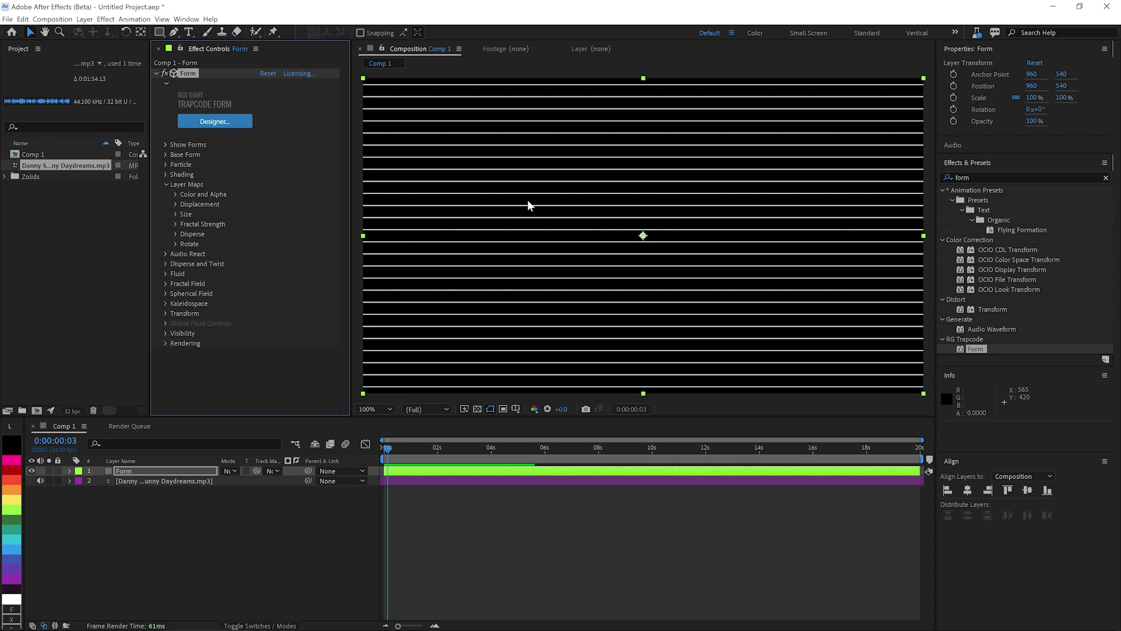
{"action": "left_click", "coordinate": [31, 471]}
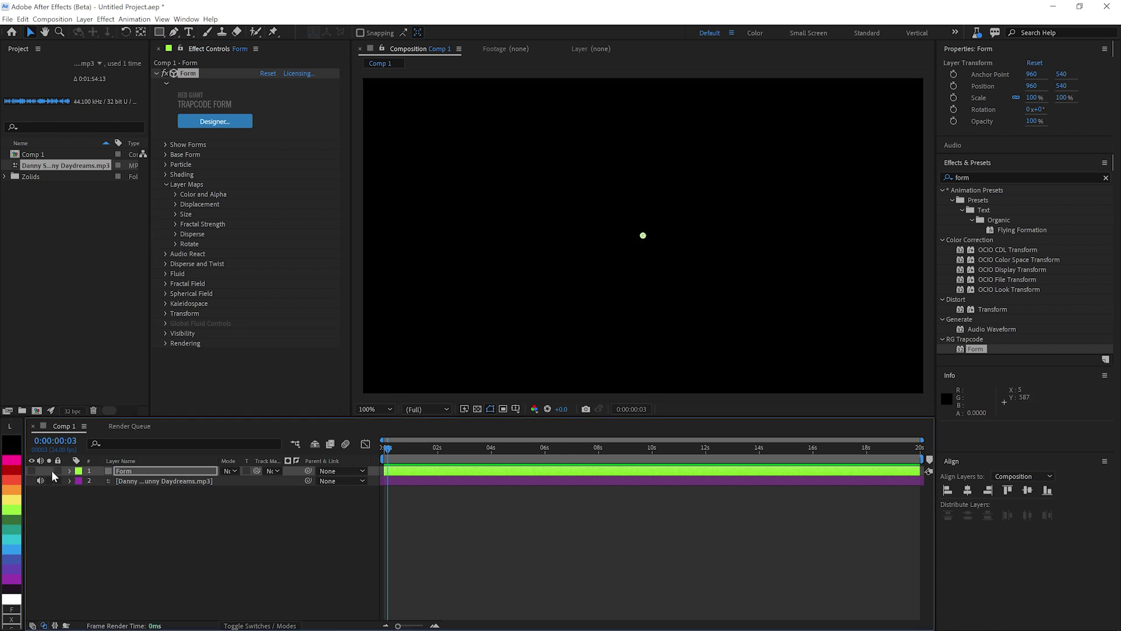
Choose the Star Tool and create a comp-sized star shape layer
{"action": "left_click", "coordinate": [161, 523]}
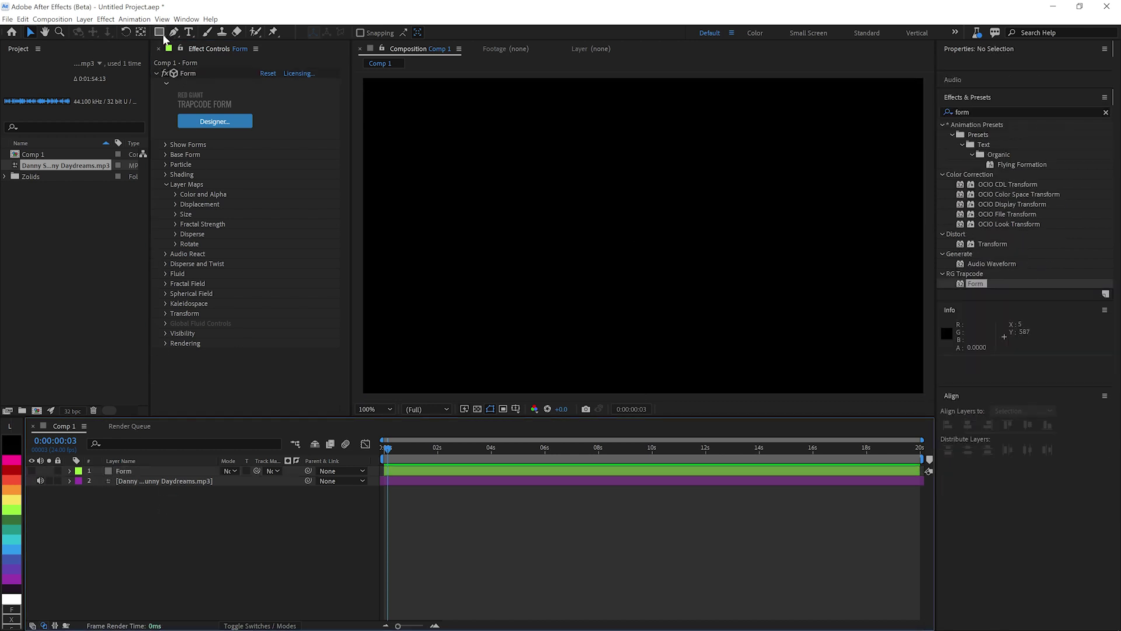
{"action": "left_click_drag", "start_coordinate": [161, 34], "coordinate": [222, 77]}
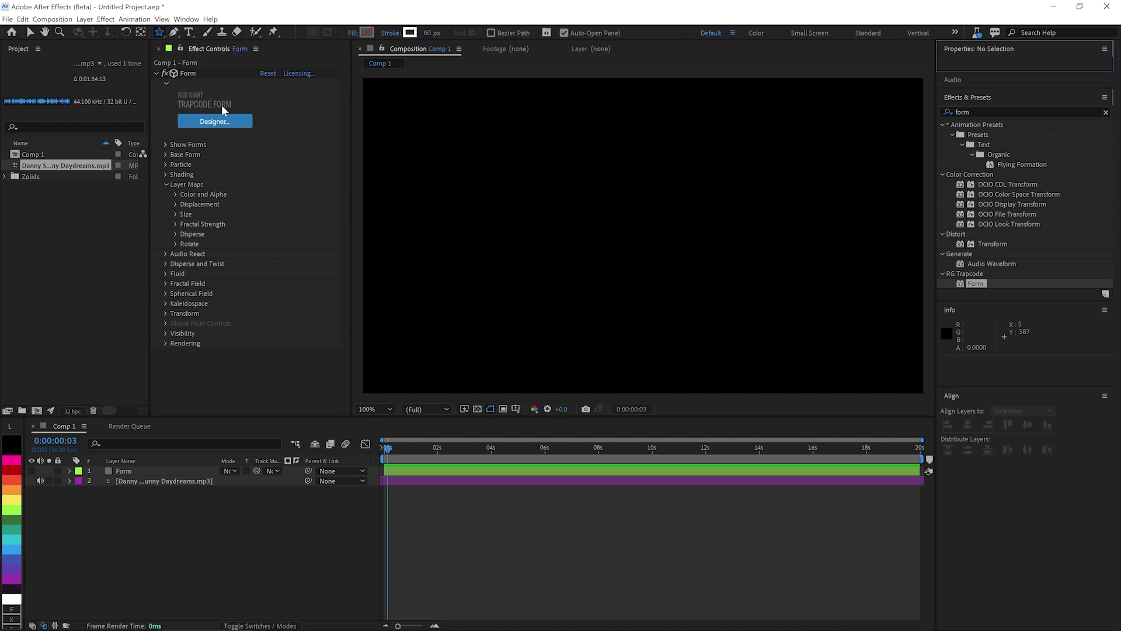
{"action": "left_click", "coordinate": [161, 34]}
{"action": "left_click", "coordinate": [197, 83]}
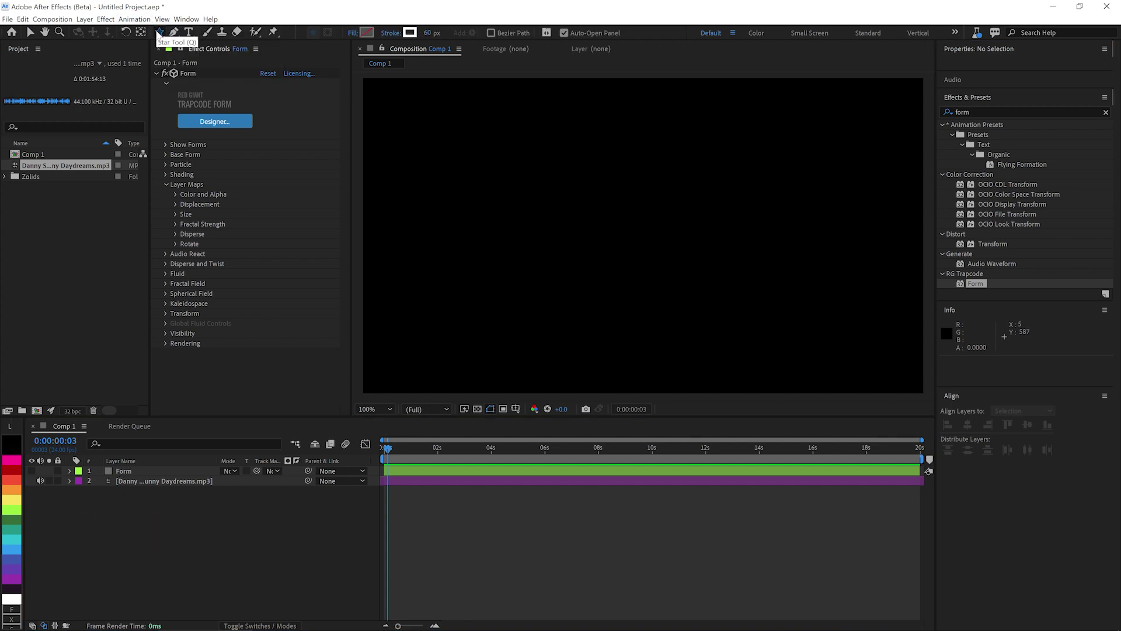
{"action": "double_click", "coordinate": [160, 34]}
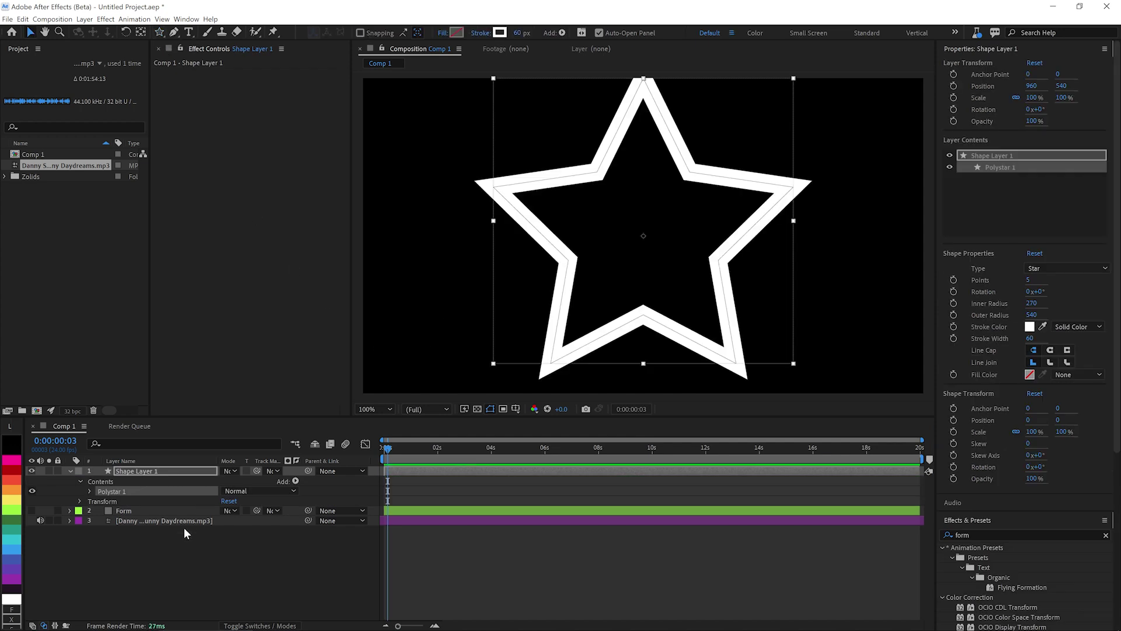
Set the star's outer radius to 396 and inner radius to 197
{"action": "left_click", "coordinate": [155, 472]}
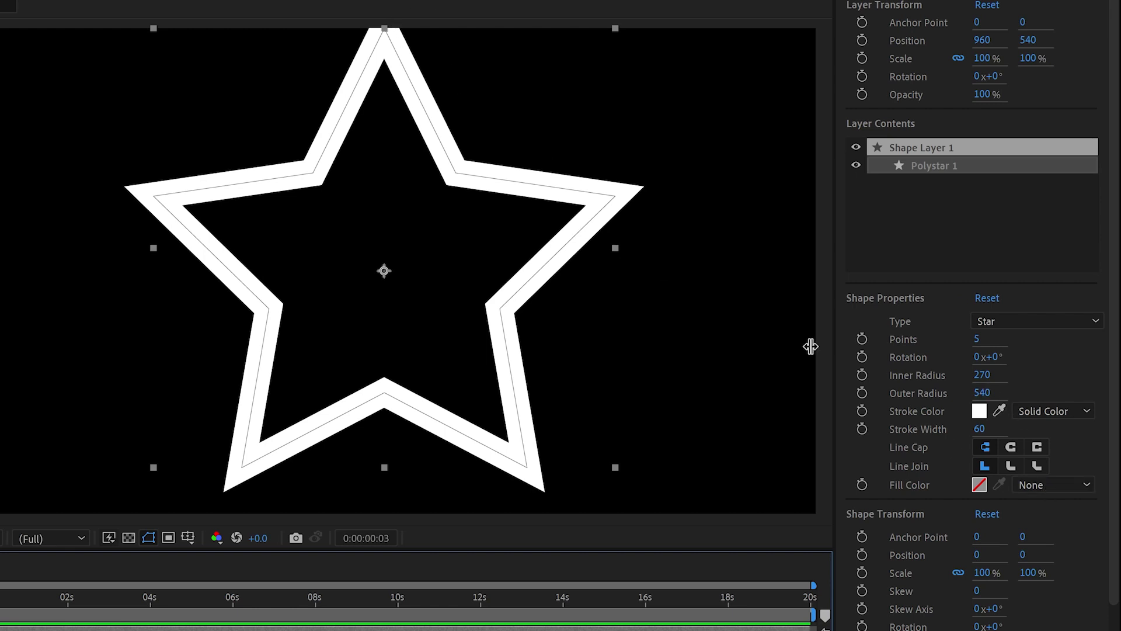
{"action": "left_click_drag", "start_coordinate": [982, 393], "coordinate": [838, 397]}
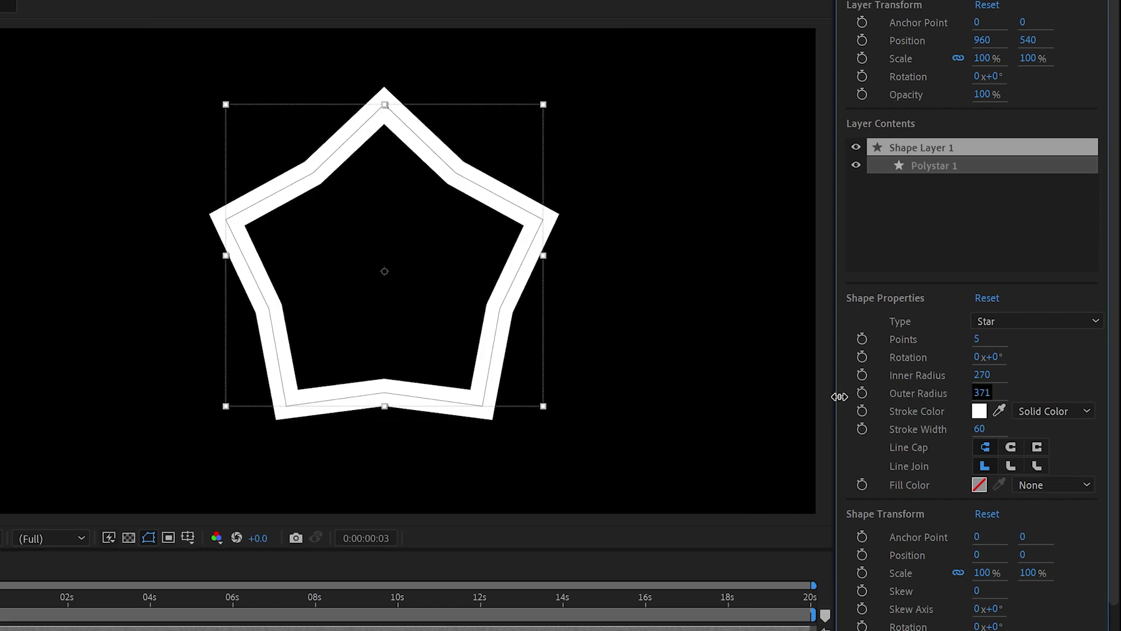
{"action": "mouse_move", "coordinate": [982, 375]}
{"action": "left_mouse_down"}
{"action": "mouse_move", "coordinate": [917, 382]}
{"action": "mouse_move", "coordinate": [993, 394]}
{"action": "left_mouse_up"}
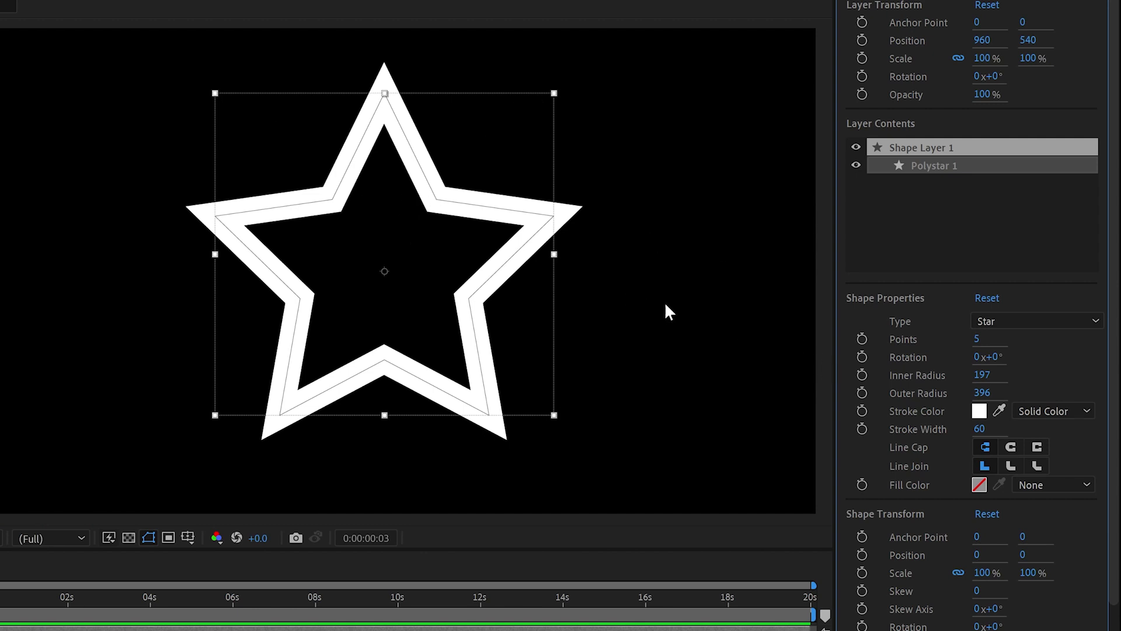
Keep the star unfilled and give it 4 points
{"action": "left_click", "coordinate": [1047, 408]}
{"action": "left_click", "coordinate": [1051, 484]}
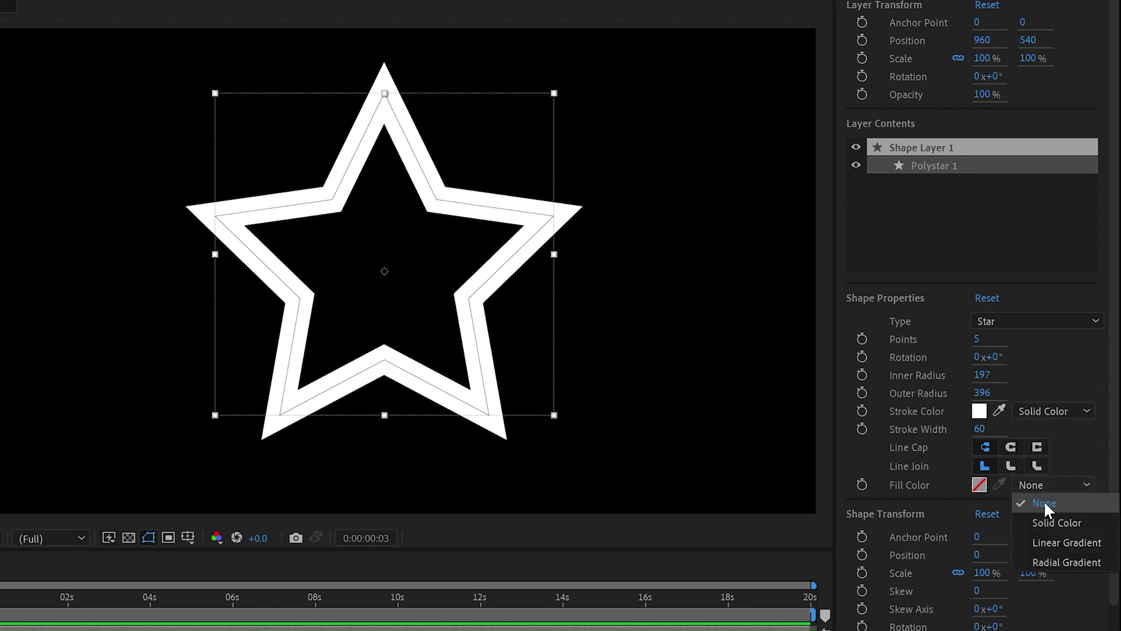
{"action": "left_click", "coordinate": [1043, 485]}
{"action": "left_click", "coordinate": [978, 340]}
{"action": "type", "text": "4"}
{"action": "key", "text": "Return"}
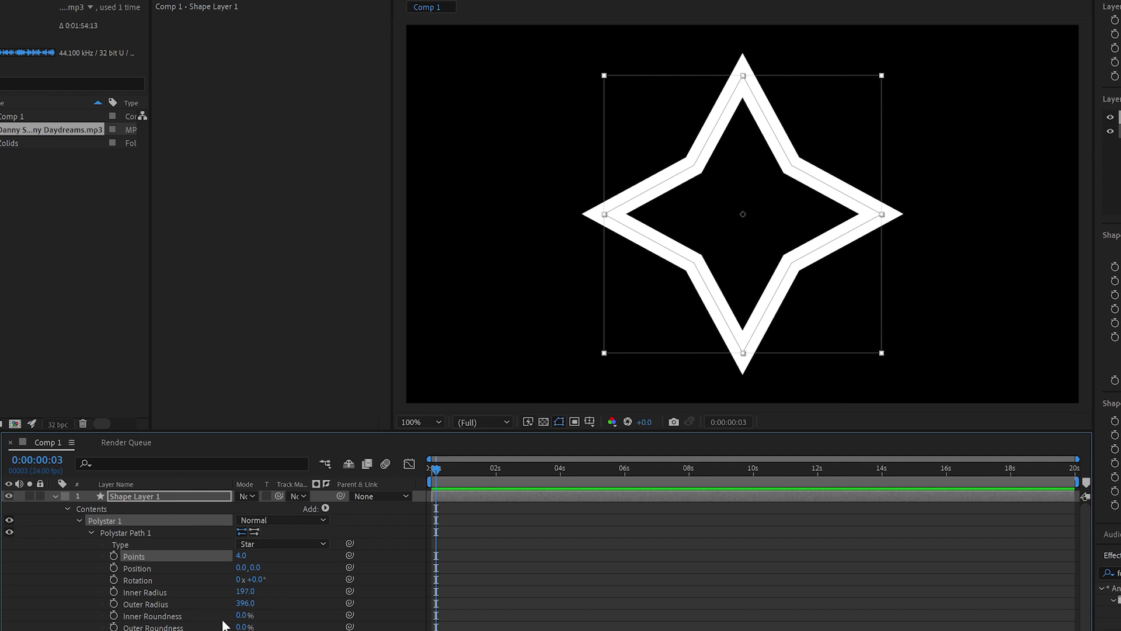
Curve the star's sides with 218% inner roundness and solo its layer over transparency
{"action": "mouse_move", "coordinate": [244, 615]}
{"action": "left_mouse_down"}
{"action": "mouse_move", "coordinate": [424, 609]}
{"action": "mouse_move", "coordinate": [394, 613]}
{"action": "left_mouse_up"}
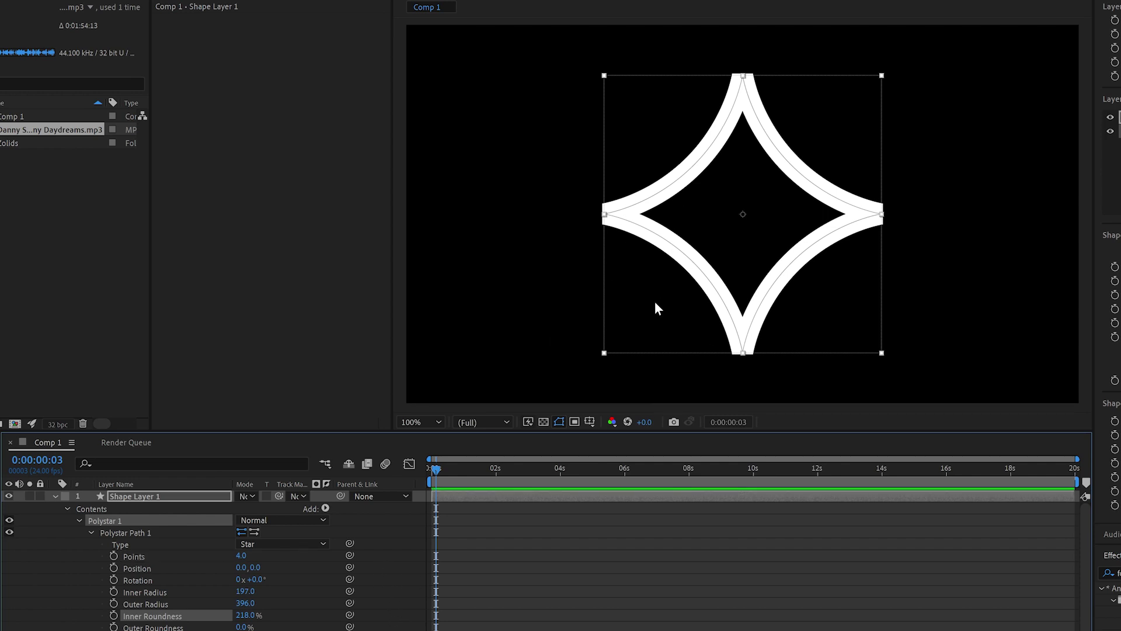
{"action": "left_click", "coordinate": [54, 497]}
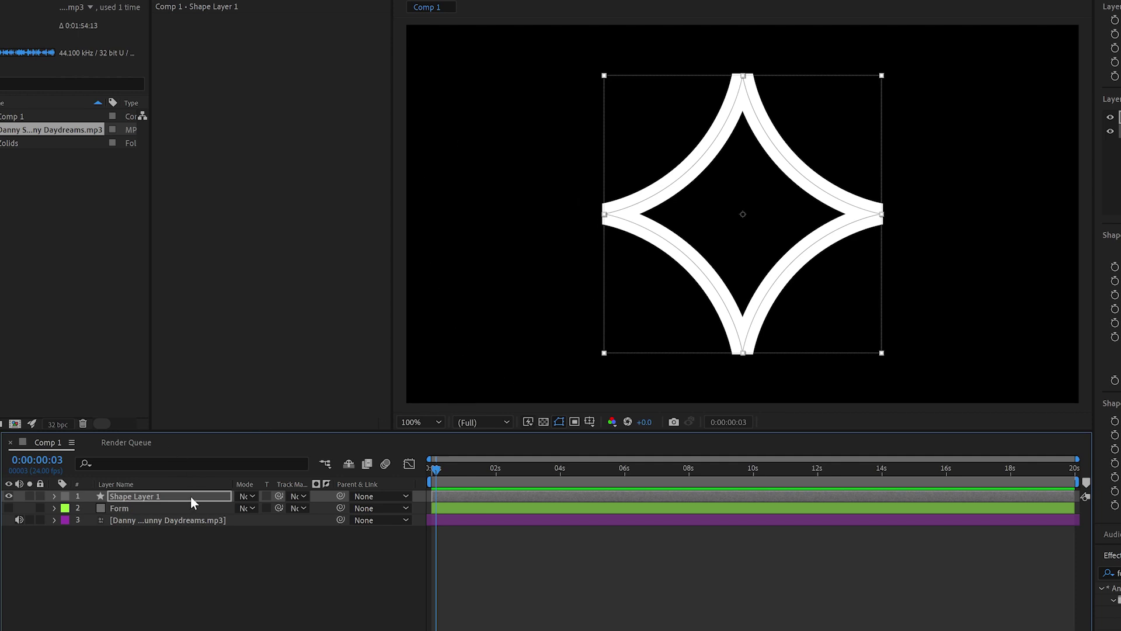
{"action": "left_click", "coordinate": [30, 496]}
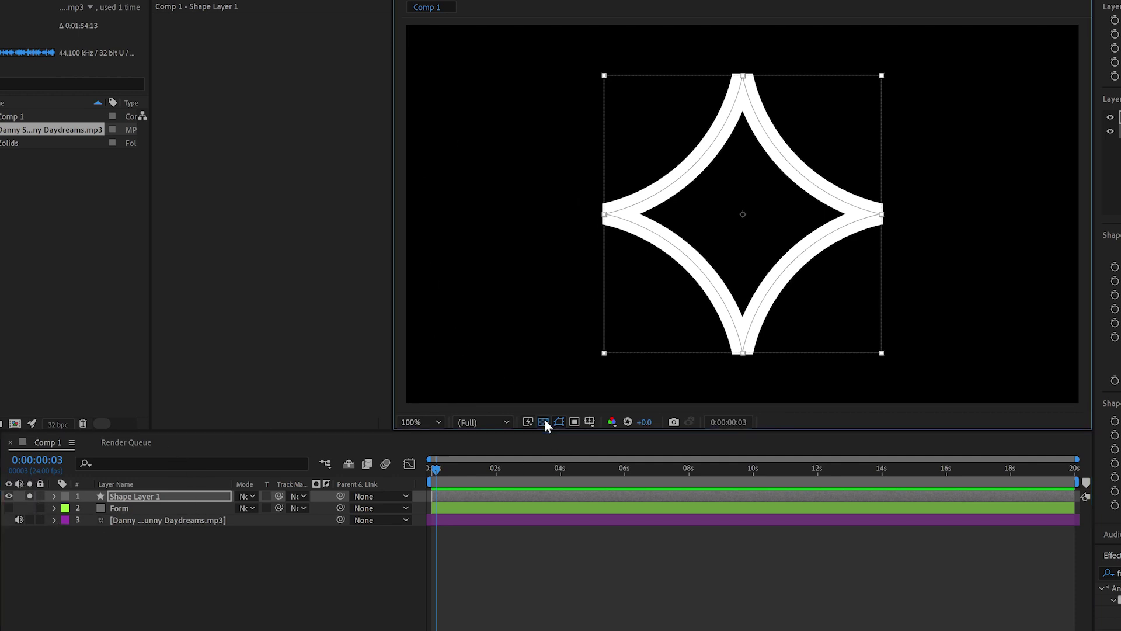
{"action": "left_click", "coordinate": [544, 421]}
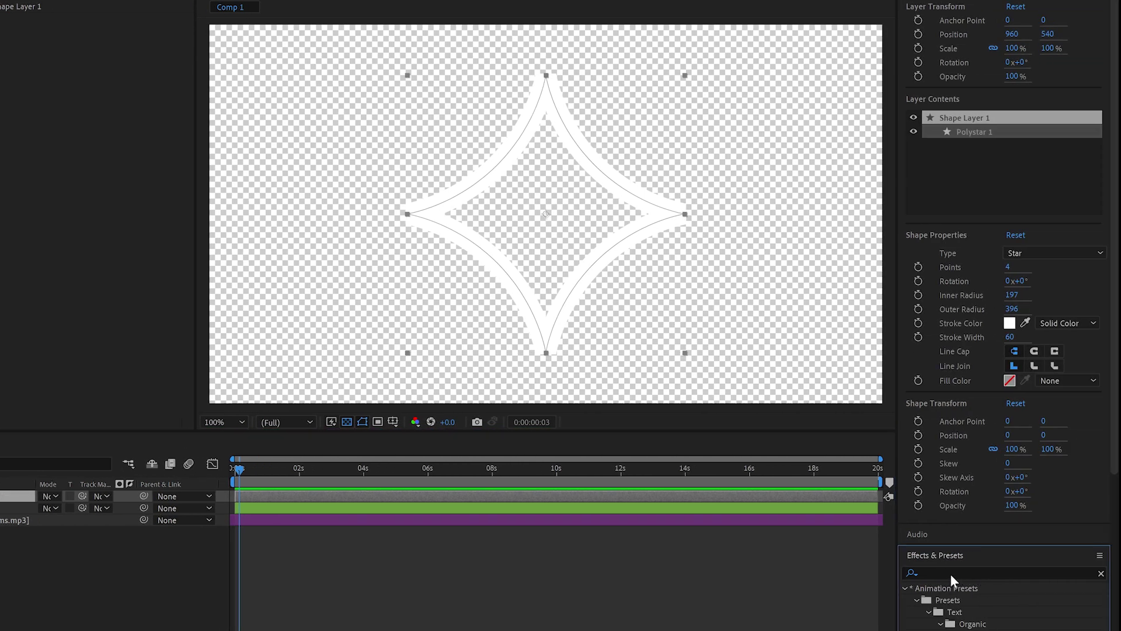
{"action": "left_click", "coordinate": [969, 573]}
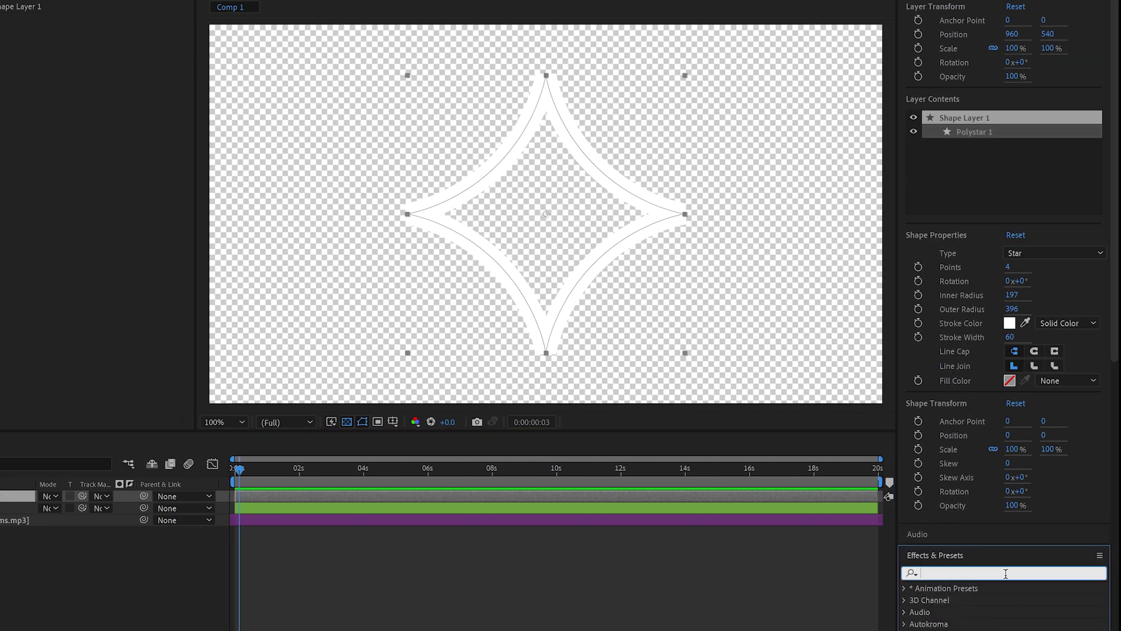
{"action": "type", "text": "solid"}
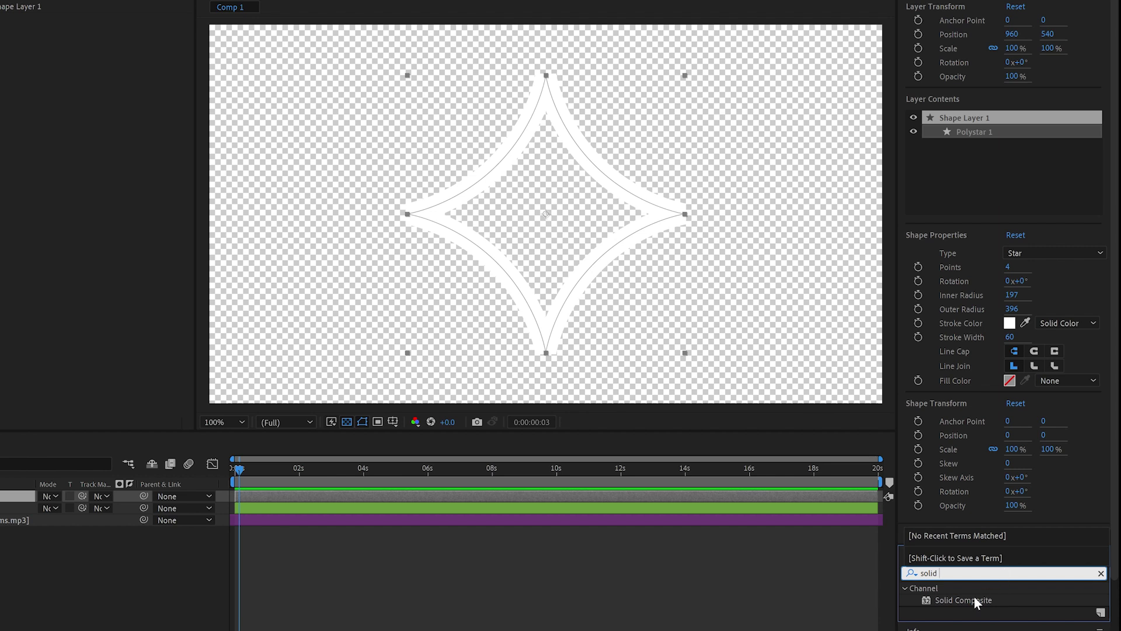
Add a black (000000) Solid Composite and a Fast Box Blur of radius 9 to the star
{"action": "double_click", "coordinate": [971, 599]}
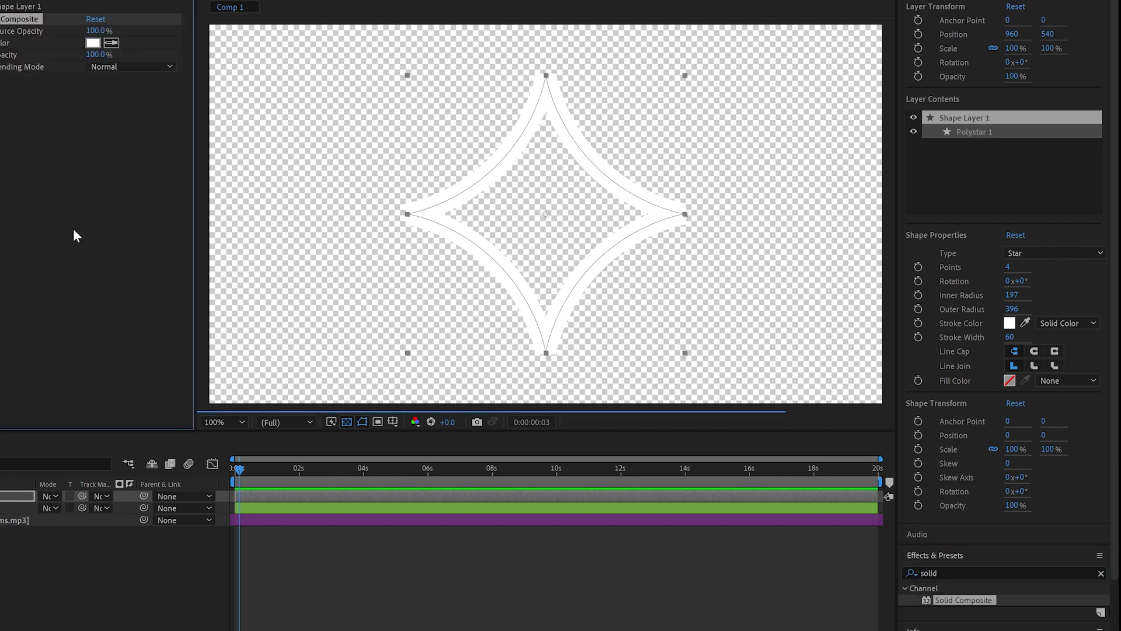
{"action": "left_click", "coordinate": [93, 44]}
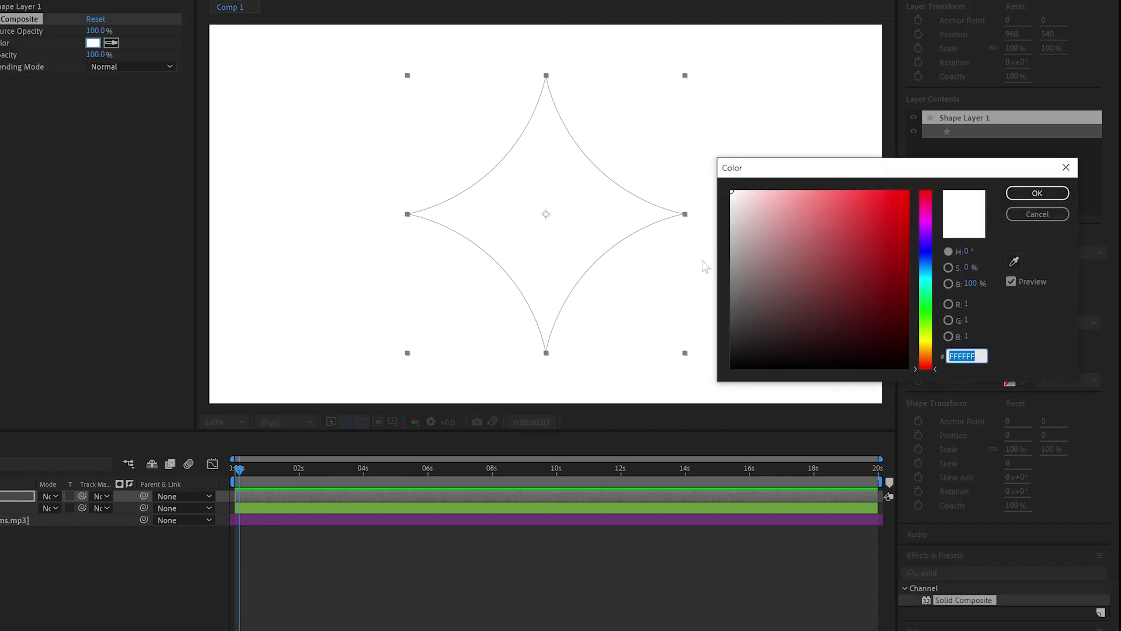
{"action": "type", "text": "000000"}
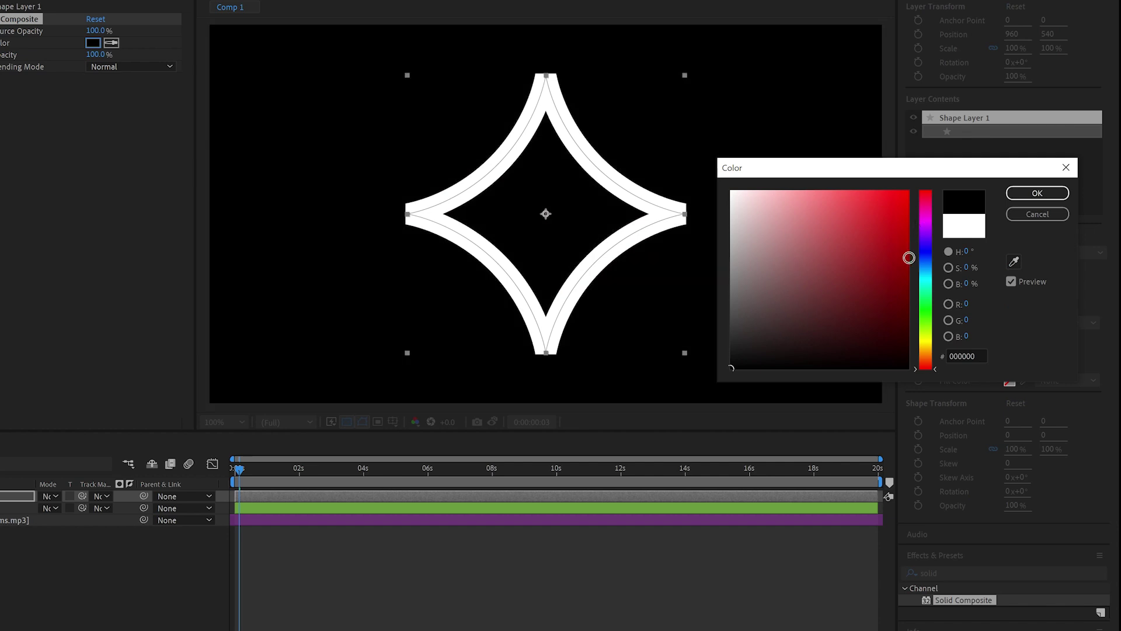
{"action": "left_click", "coordinate": [1037, 193]}
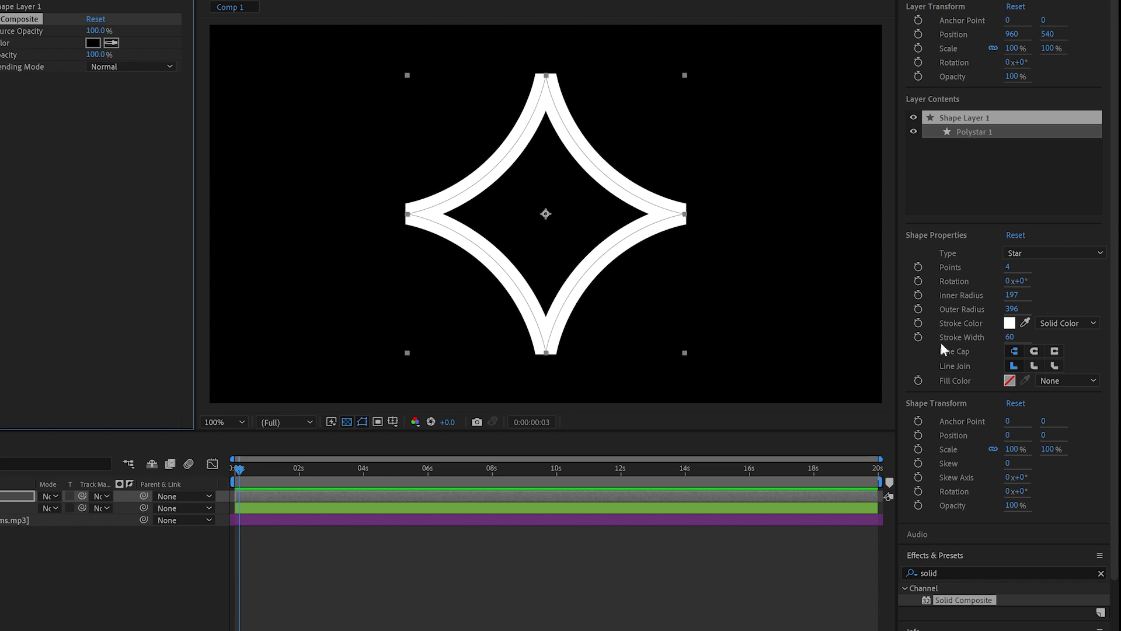
{"action": "double_click", "coordinate": [981, 571]}
{"action": "type", "text": "fast"}
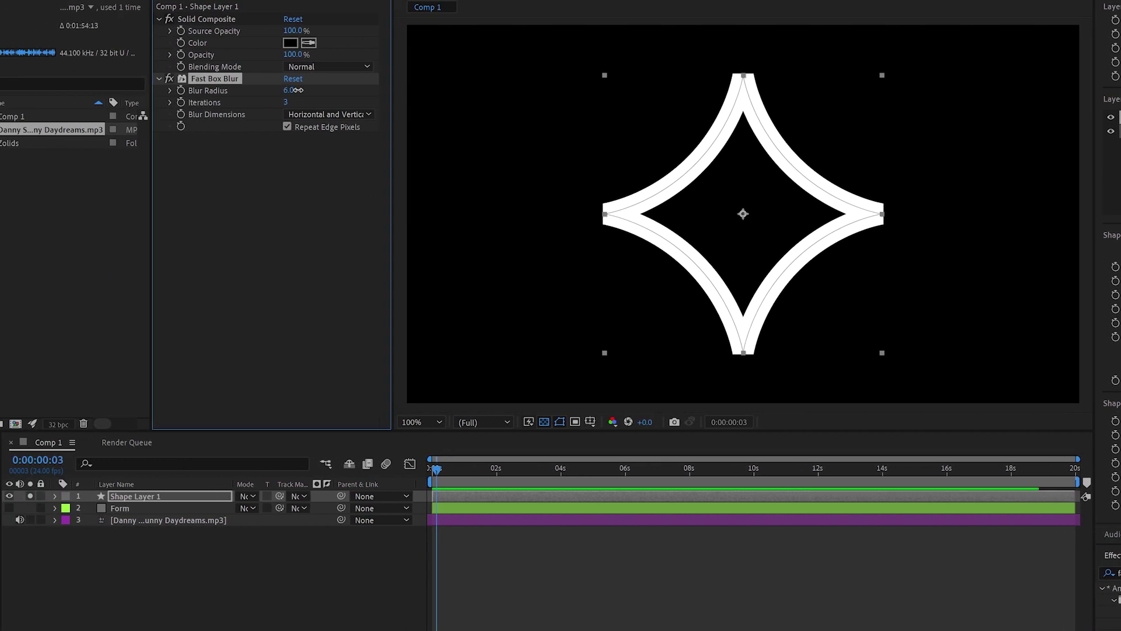
{"action": "left_click_drag", "start_coordinate": [296, 90], "coordinate": [301, 91]}
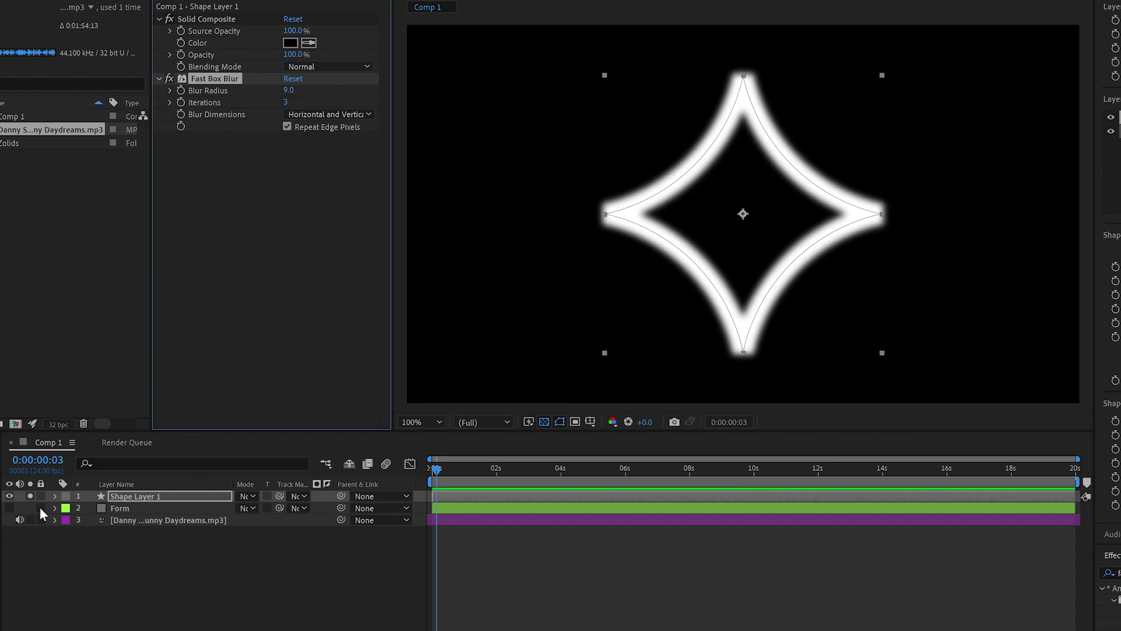
Hide the star layer, show Form, and move Form above Shape Layer 1
{"action": "left_click", "coordinate": [9, 496]}
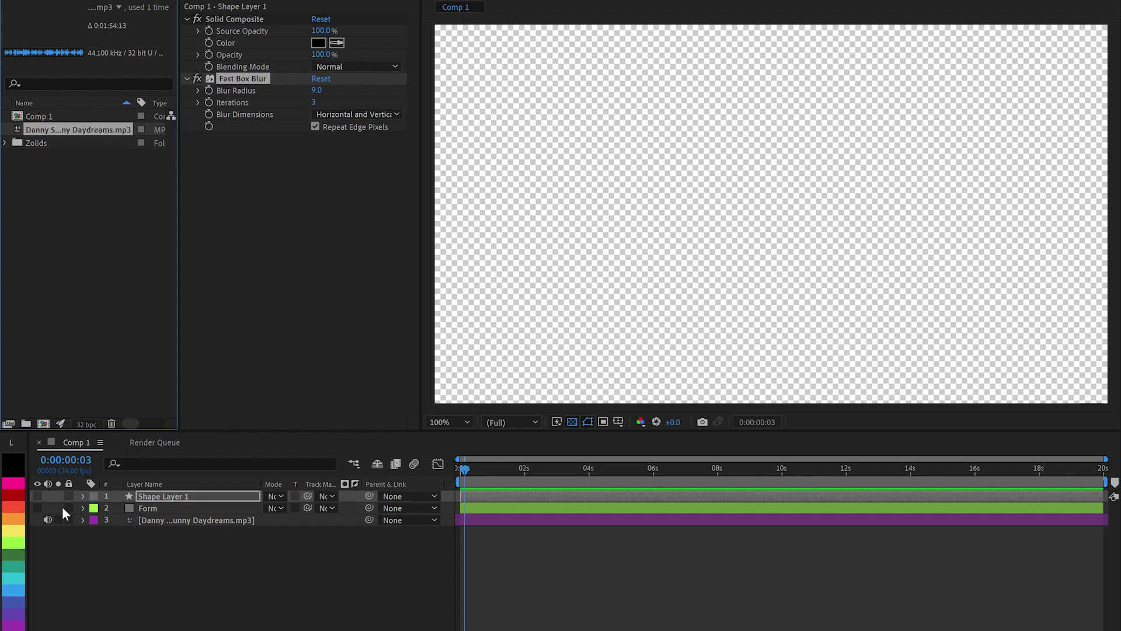
{"action": "left_click", "coordinate": [38, 509]}
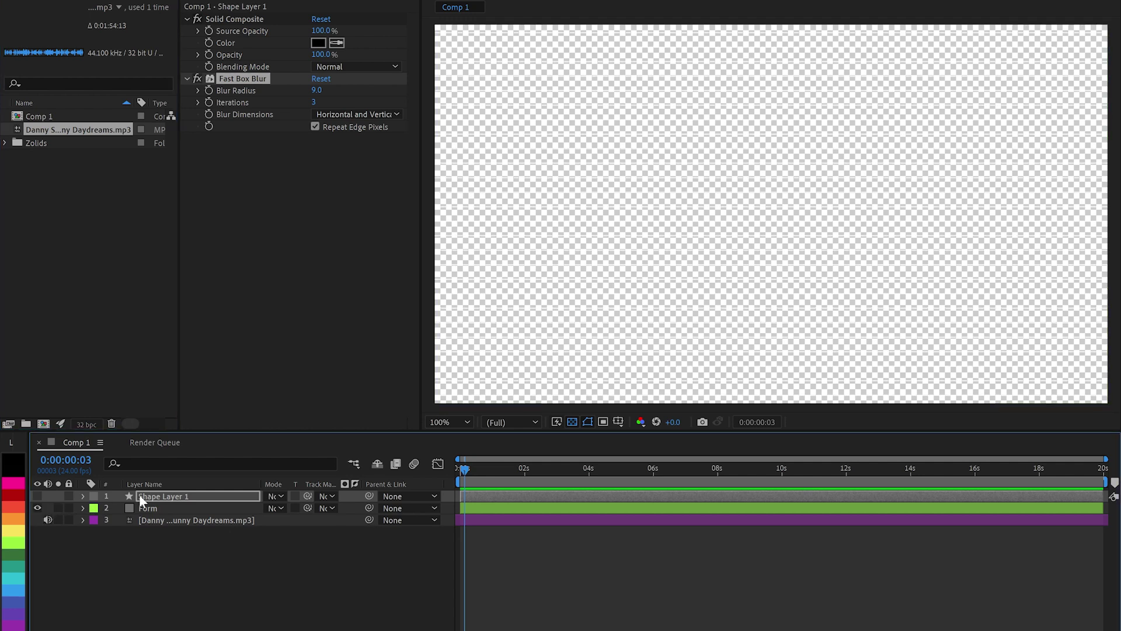
{"action": "left_click", "coordinate": [572, 421]}
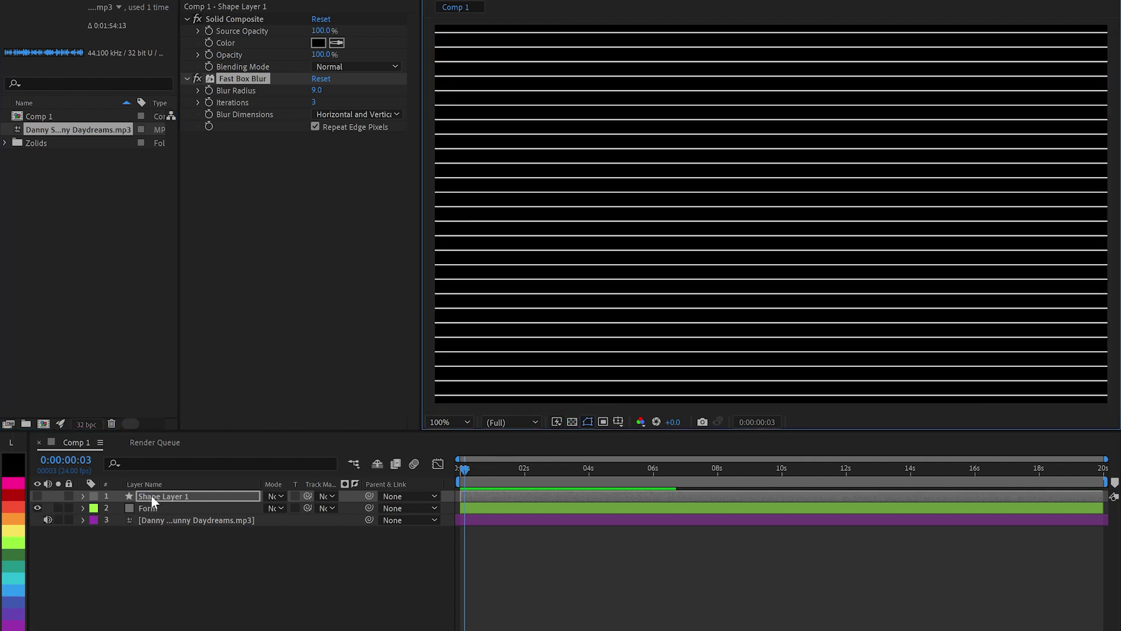
{"action": "left_click_drag", "start_coordinate": [154, 509], "coordinate": [163, 491]}
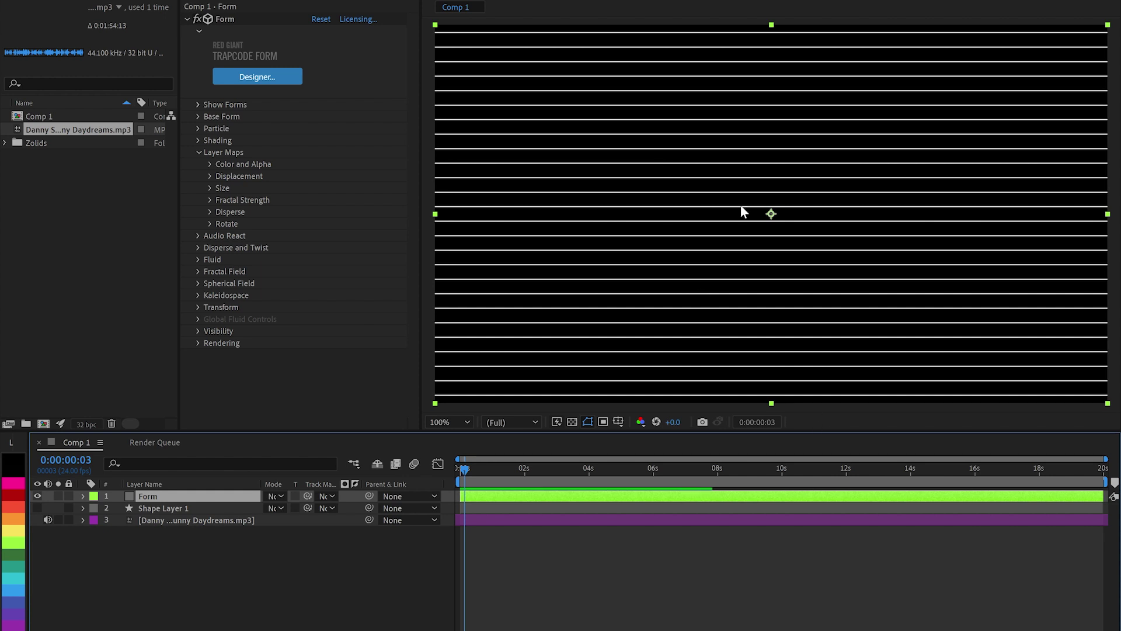
Tilt Form's strings -30° on X, raise them, and resize the base form to 2180 by 1300
{"action": "left_click", "coordinate": [198, 117]}
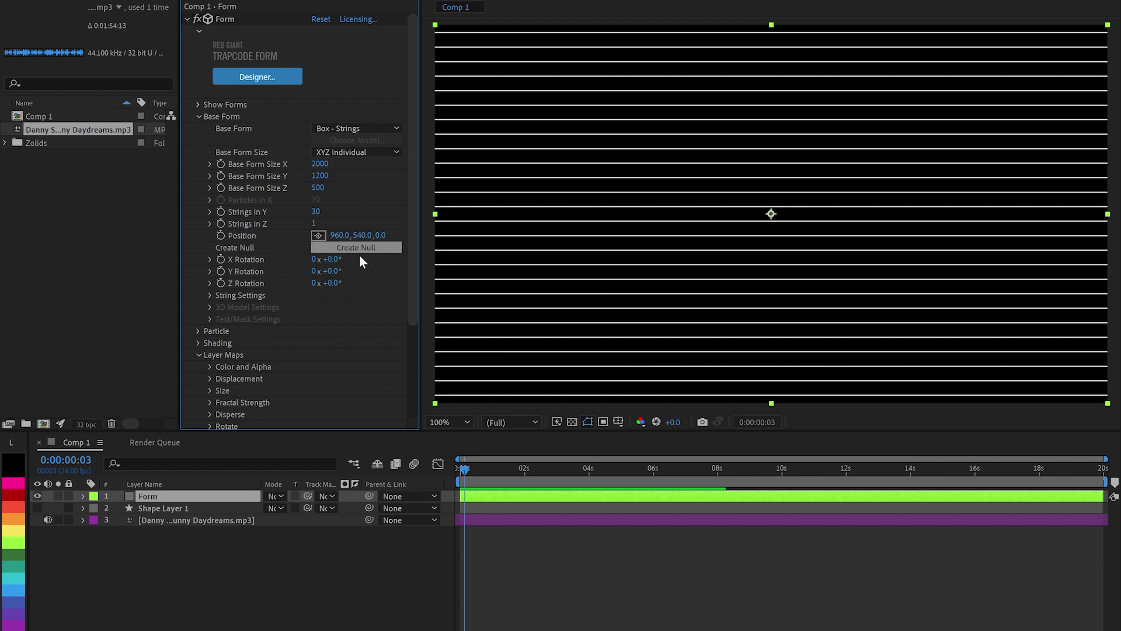
{"action": "mouse_move", "coordinate": [332, 260]}
{"action": "left_mouse_down"}
{"action": "mouse_move", "coordinate": [348, 261]}
{"action": "mouse_move", "coordinate": [315, 260]}
{"action": "mouse_move", "coordinate": [338, 266]}
{"action": "left_mouse_up"}
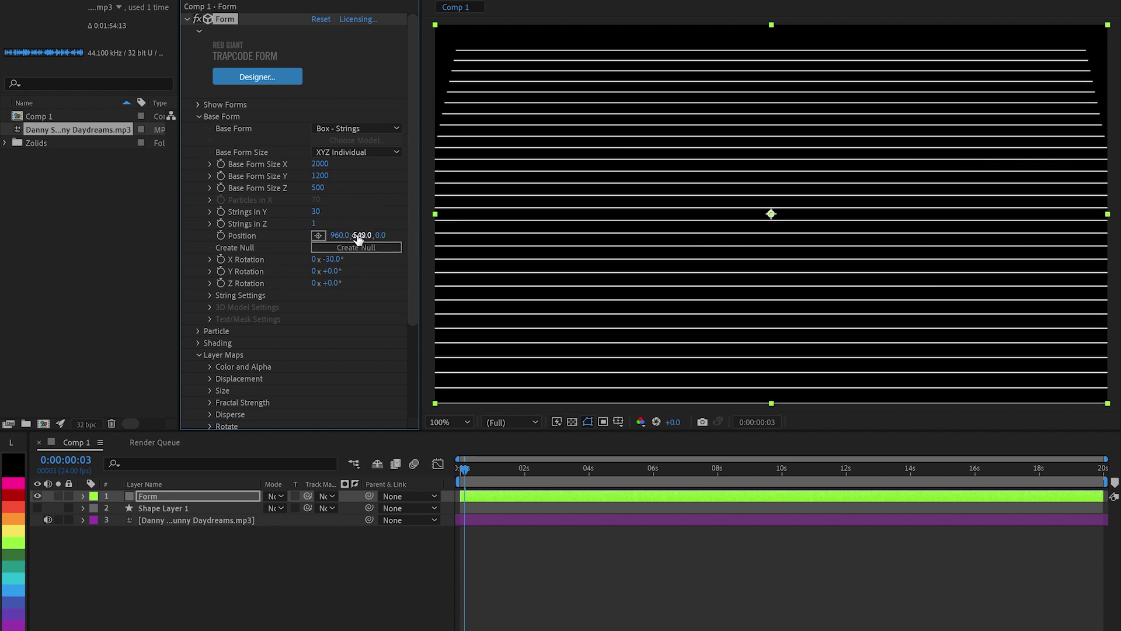
{"action": "mouse_move", "coordinate": [355, 234]}
{"action": "left_mouse_down"}
{"action": "mouse_move", "coordinate": [274, 245]}
{"action": "mouse_move", "coordinate": [317, 248]}
{"action": "left_mouse_up"}
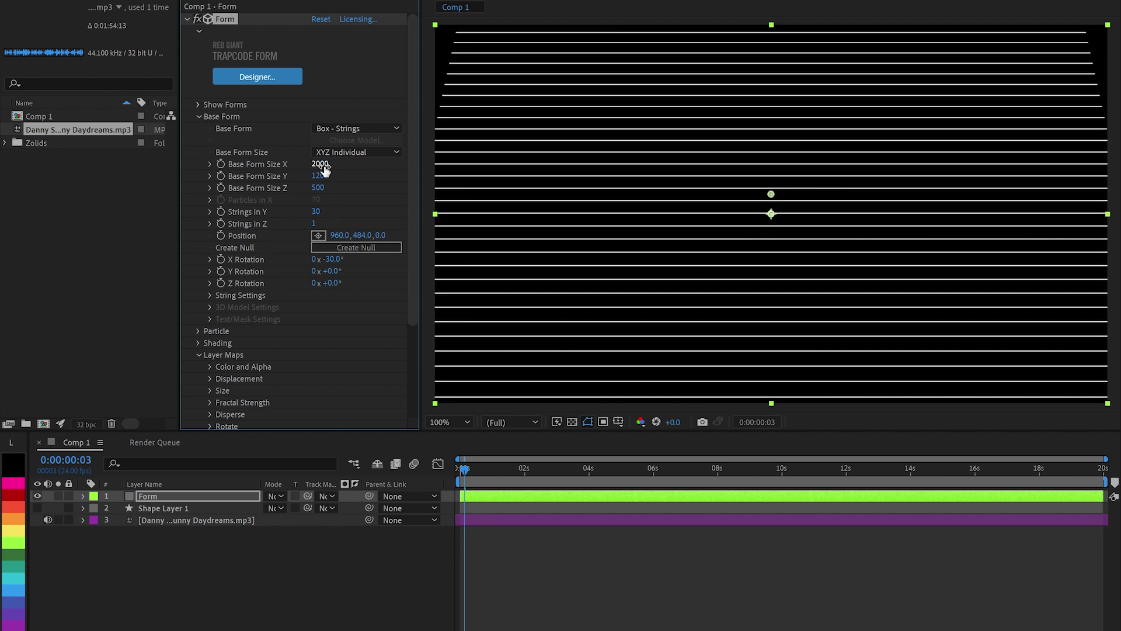
{"action": "left_click_drag", "start_coordinate": [320, 164], "coordinate": [391, 165]}
{"action": "mouse_move", "coordinate": [320, 175]}
{"action": "left_mouse_down"}
{"action": "mouse_move", "coordinate": [336, 180]}
{"action": "mouse_move", "coordinate": [275, 166]}
{"action": "left_mouse_up"}
{"action": "scroll", "coordinate": [322, 359], "scroll_direction": "down", "scroll_amount": 3}
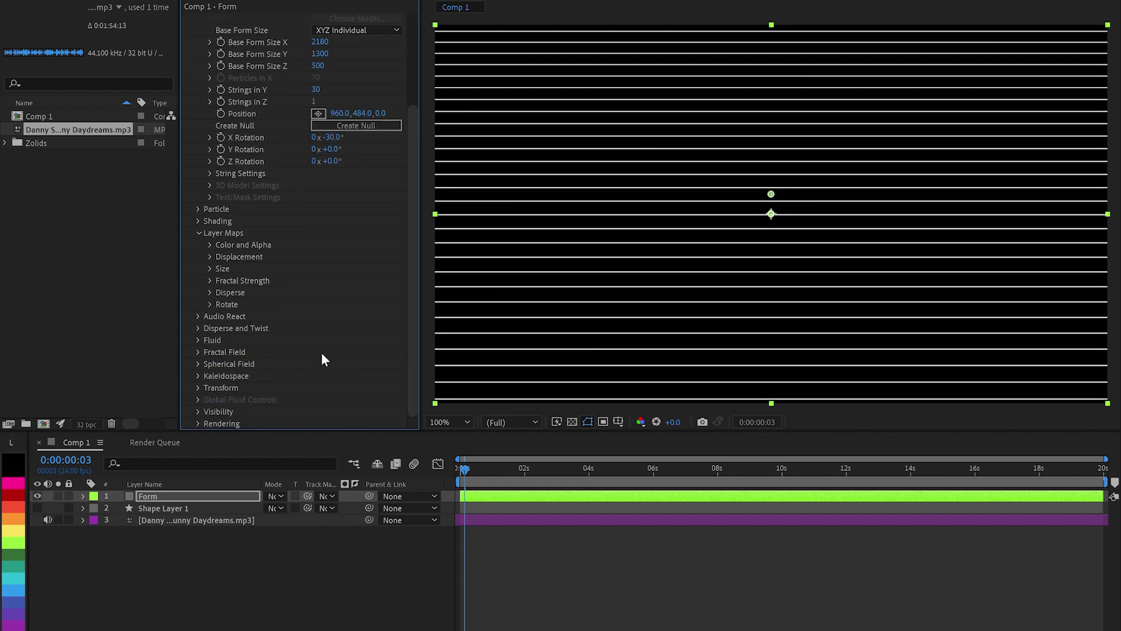
Use Shape Layer 1 (Effects & Masks) as Form's individual Z displacement map
{"action": "left_click", "coordinate": [210, 256]}
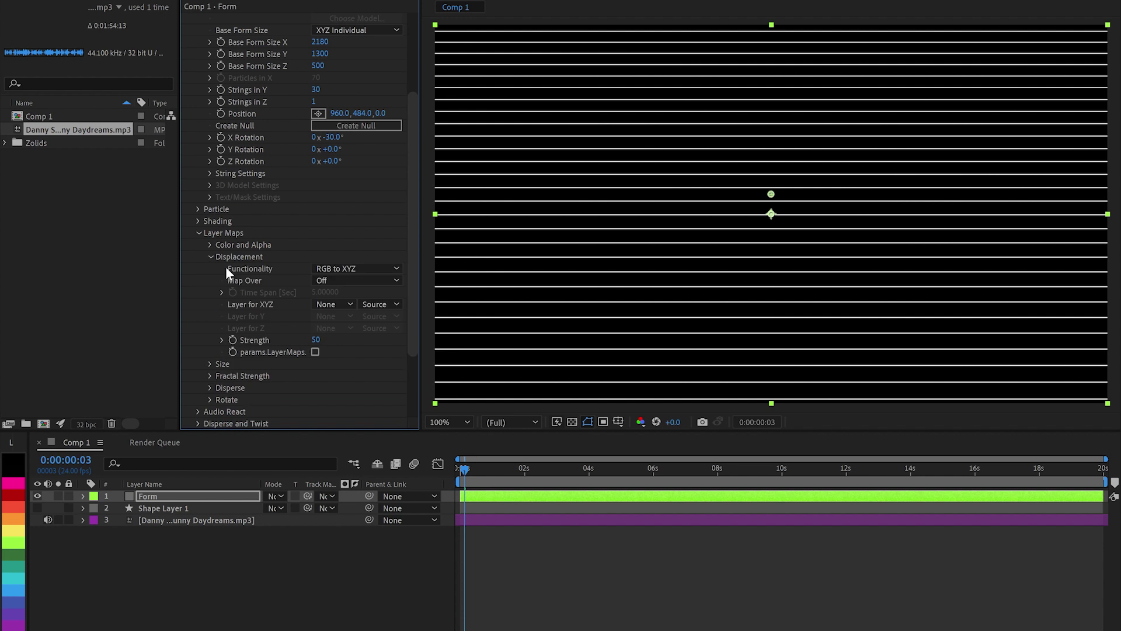
{"action": "left_click", "coordinate": [329, 268]}
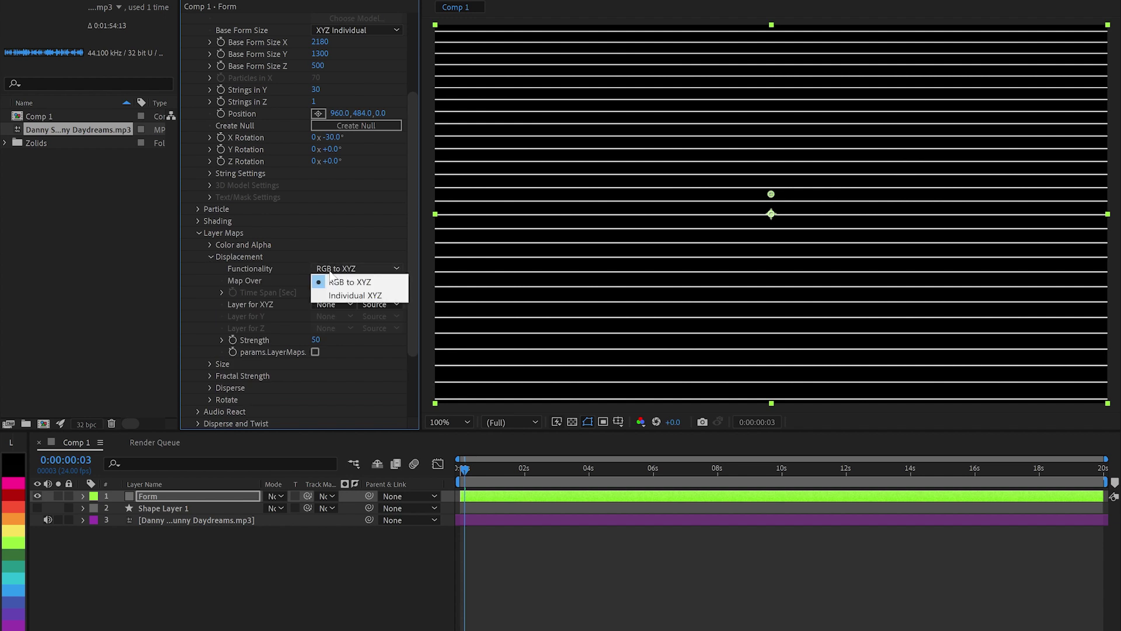
{"action": "left_click", "coordinate": [343, 289]}
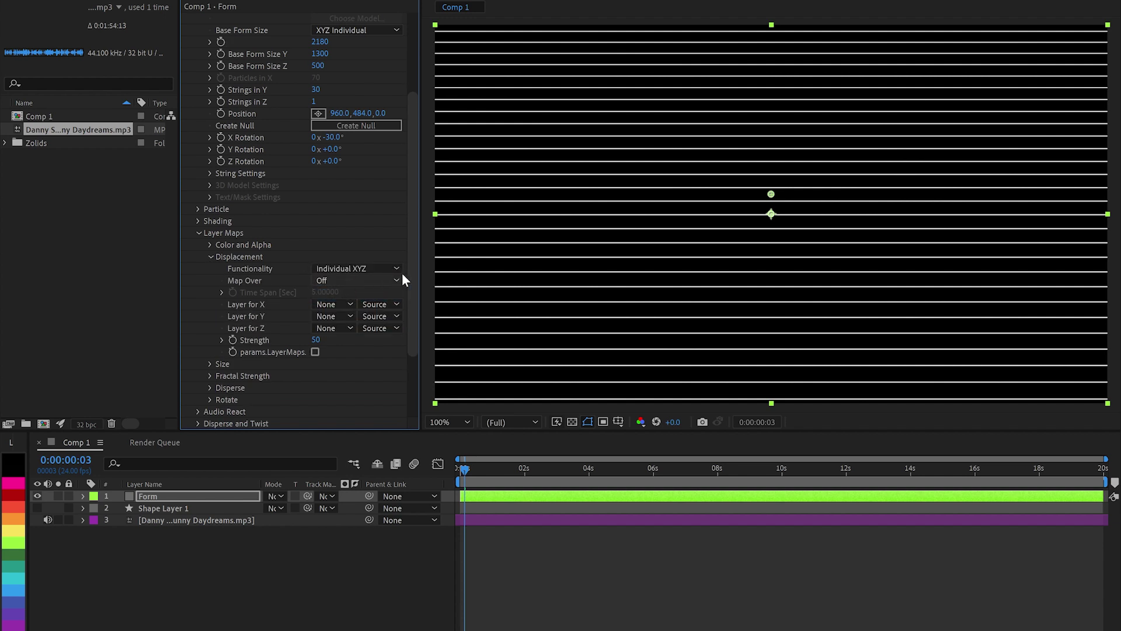
{"action": "scroll", "coordinate": [413, 274], "scroll_direction": "down", "scroll_amount": 2}
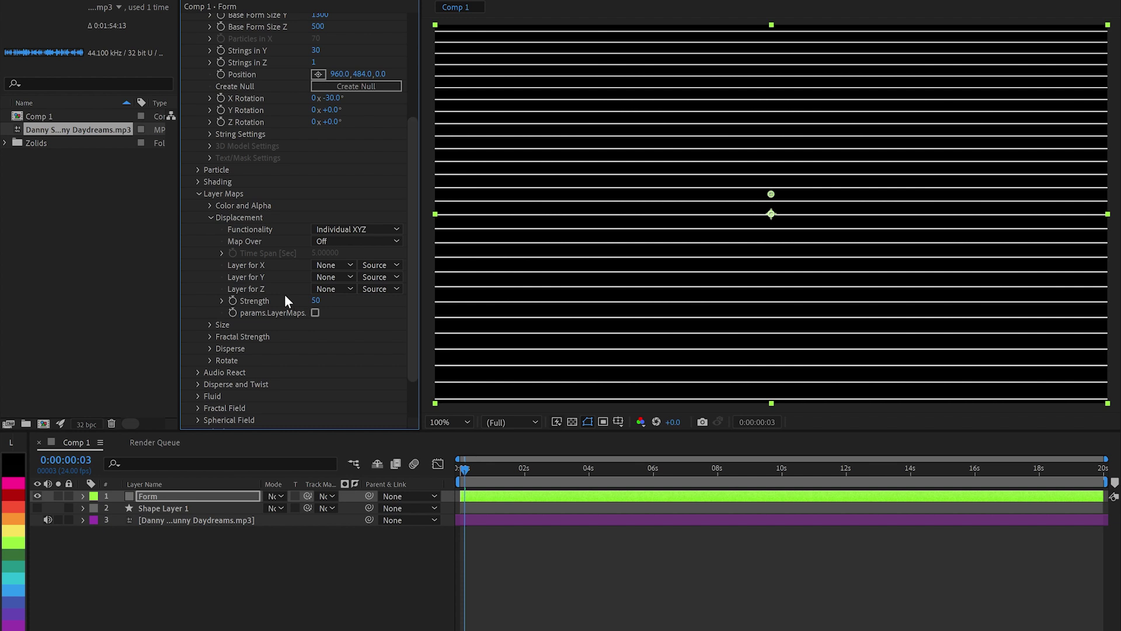
{"action": "left_click", "coordinate": [330, 290]}
{"action": "left_click", "coordinate": [362, 332]}
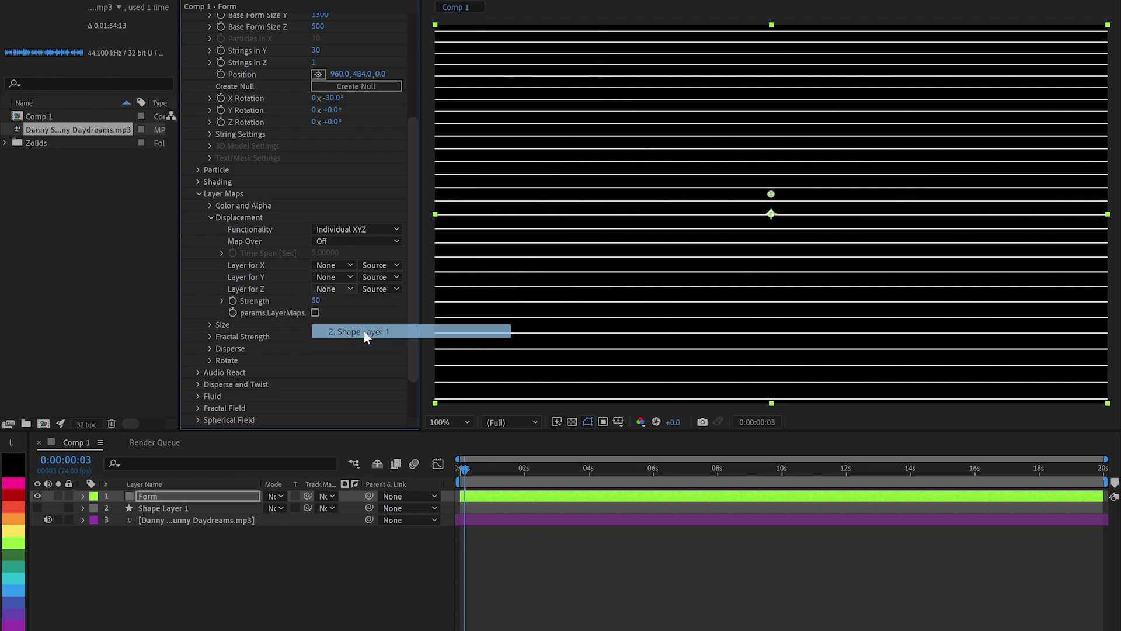
{"action": "left_click", "coordinate": [380, 289]}
{"action": "left_click", "coordinate": [404, 328]}
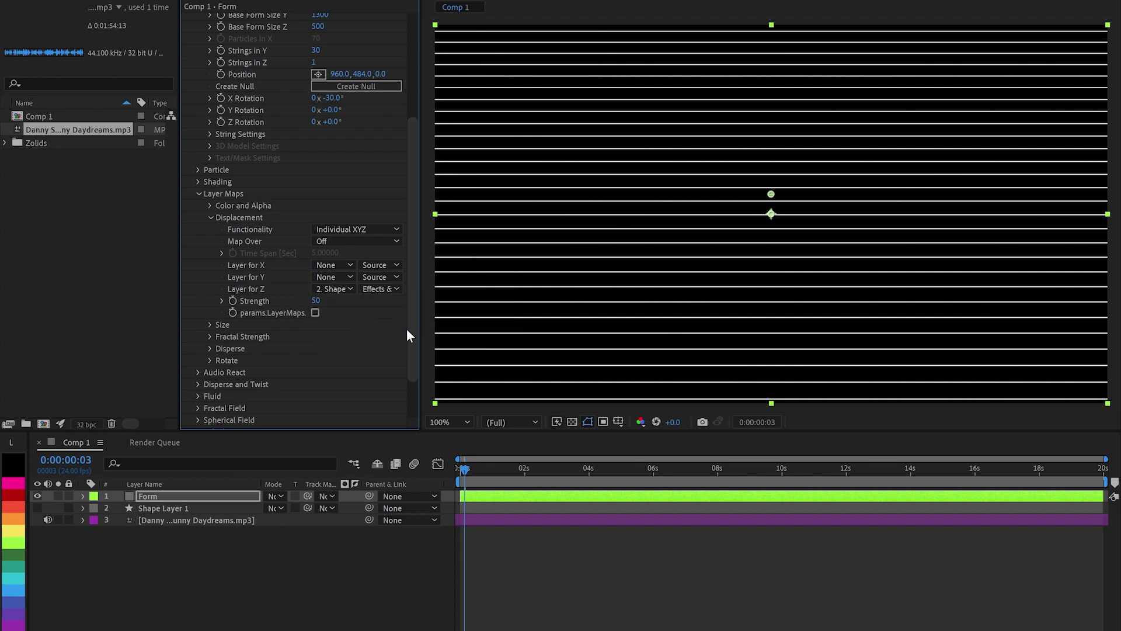
Map the displacement over XY with strength -50
{"action": "left_click", "coordinate": [357, 241]}
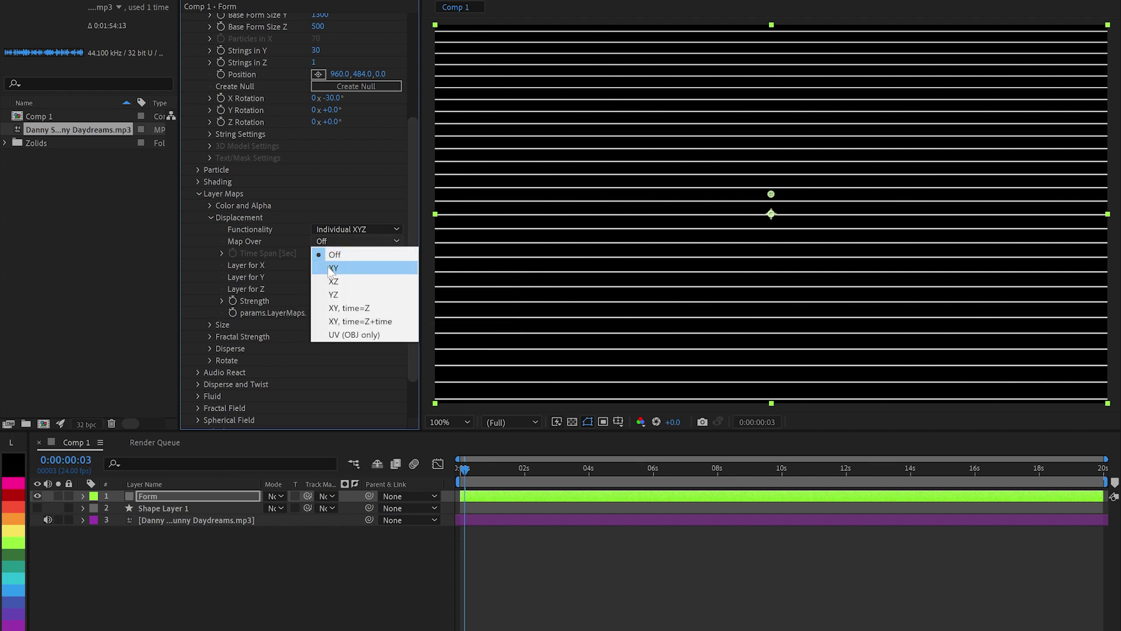
{"action": "left_click", "coordinate": [329, 267]}
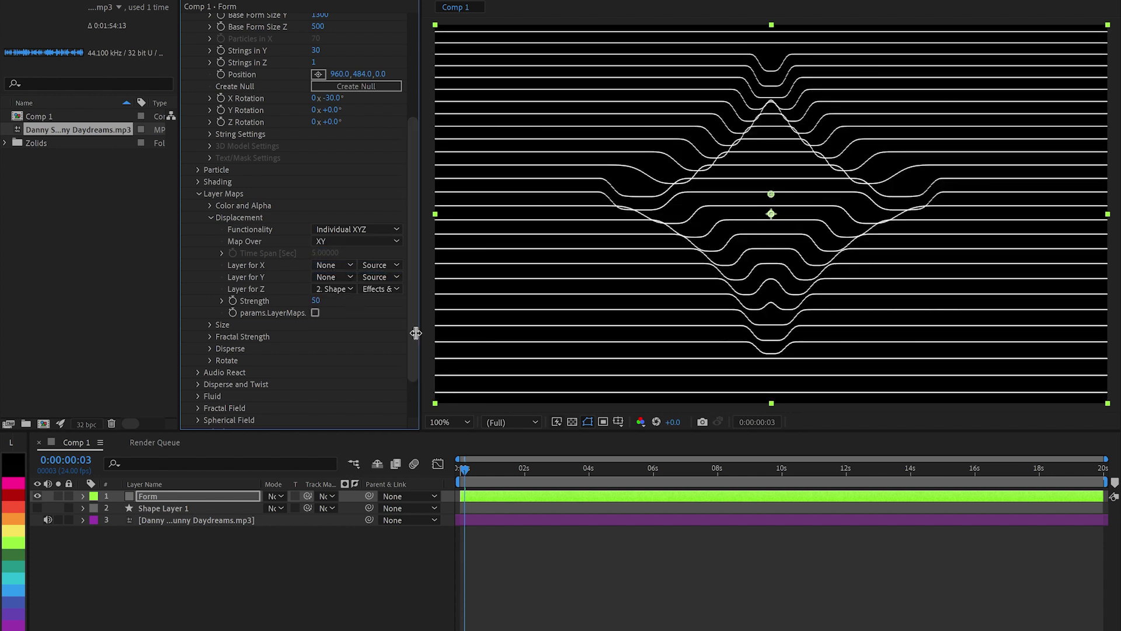
{"action": "left_click", "coordinate": [317, 300]}
{"action": "type", "text": "-50"}
{"action": "key", "text": "Return"}
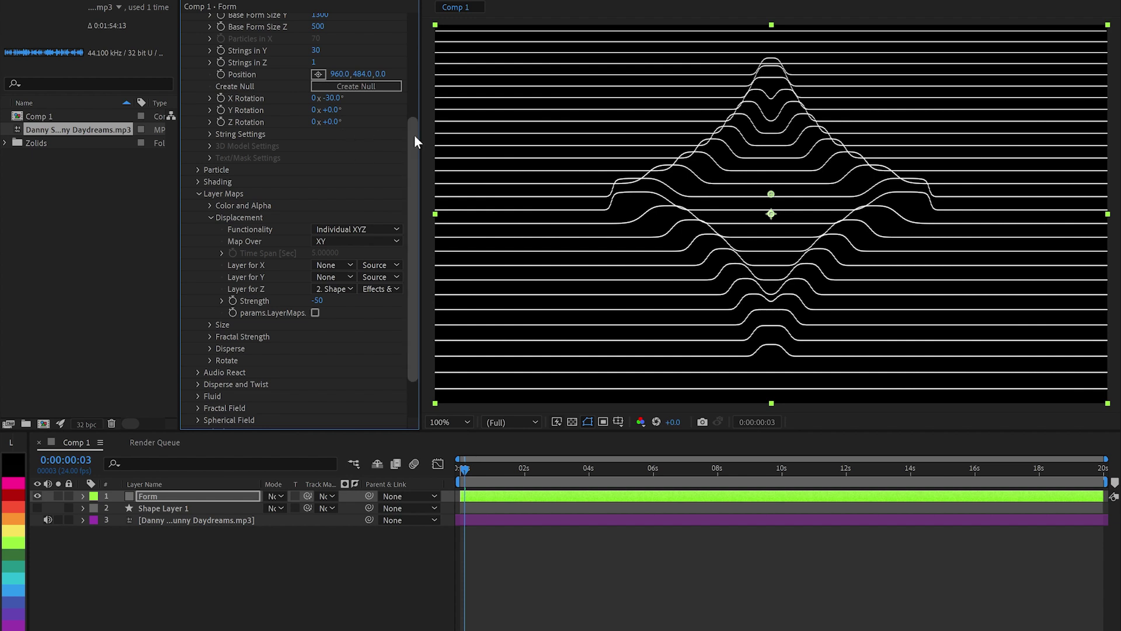
{"action": "scroll", "coordinate": [414, 189], "scroll_direction": "up", "scroll_amount": 2}
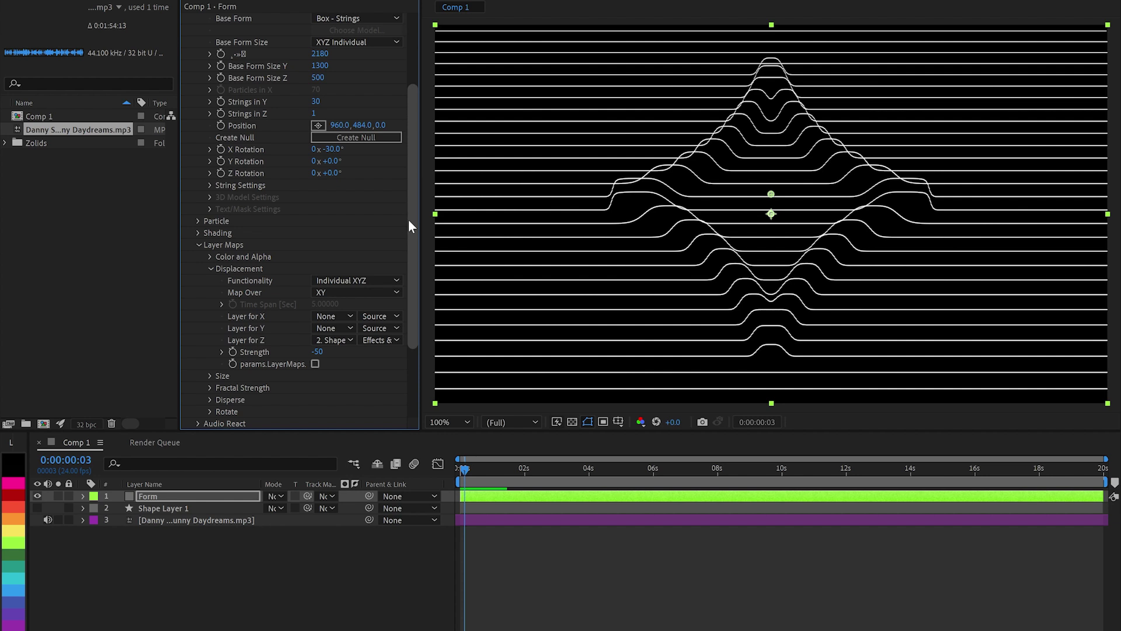
Set Form's particle size to 10
{"action": "left_click", "coordinate": [199, 220]}
{"action": "left_click", "coordinate": [314, 208]}
{"action": "type", "text": "8"}
{"action": "key", "text": "Return"}
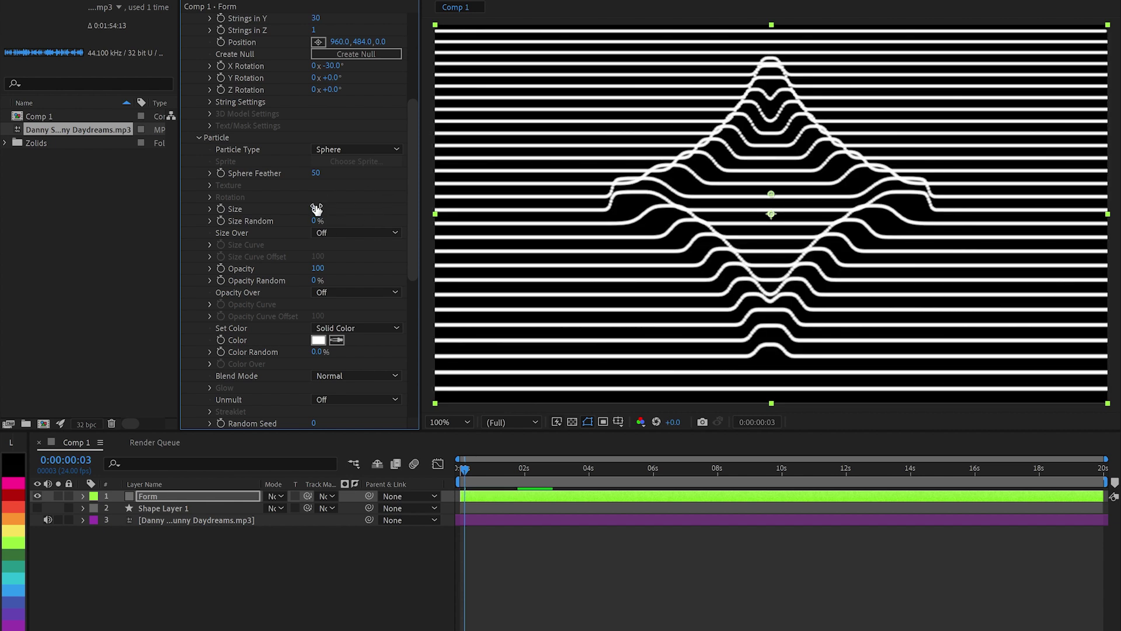
{"action": "left_click", "coordinate": [316, 209]}
{"action": "type", "text": "10"}
{"action": "key", "text": "Return"}
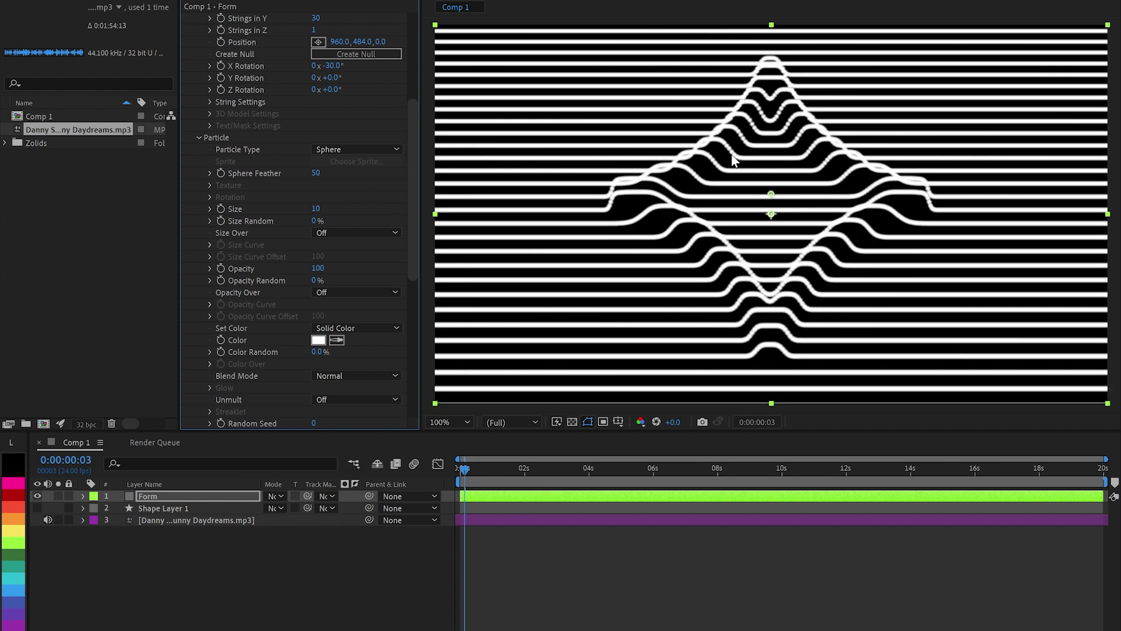
{"action": "scroll", "coordinate": [778, 108], "scroll_direction": "up", "scroll_amount": 2}
Set string density to 30 and return the viewer to 100%
{"action": "left_click_drag", "start_coordinate": [749, 156], "coordinate": [903, 318]}
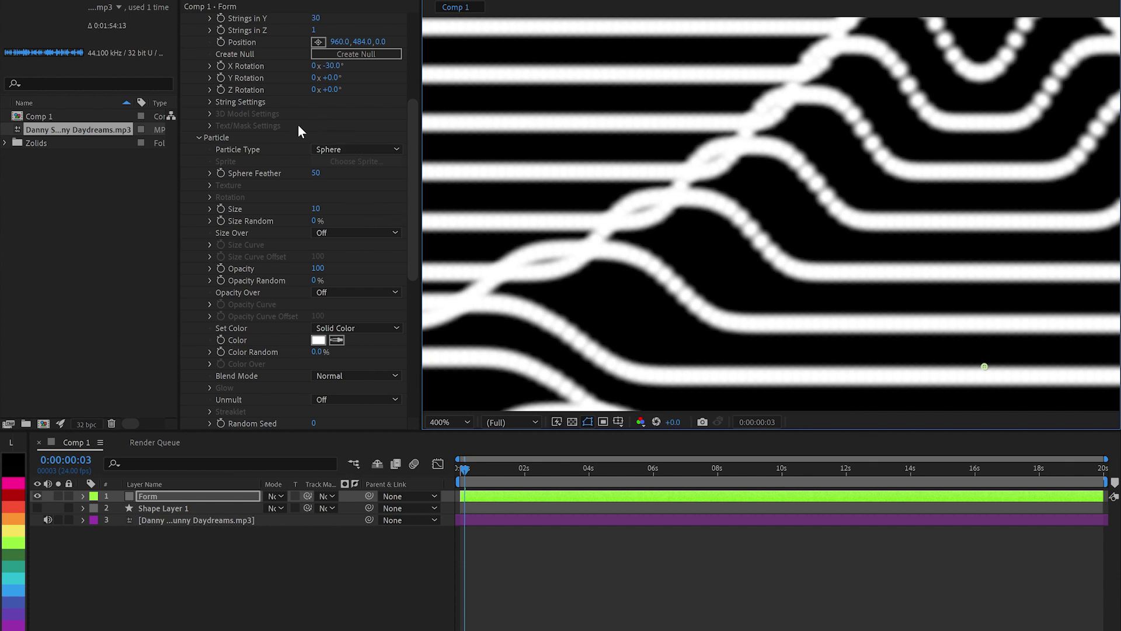
{"action": "left_click", "coordinate": [210, 102]}
{"action": "left_click", "coordinate": [316, 113]}
{"action": "type", "text": "0"}
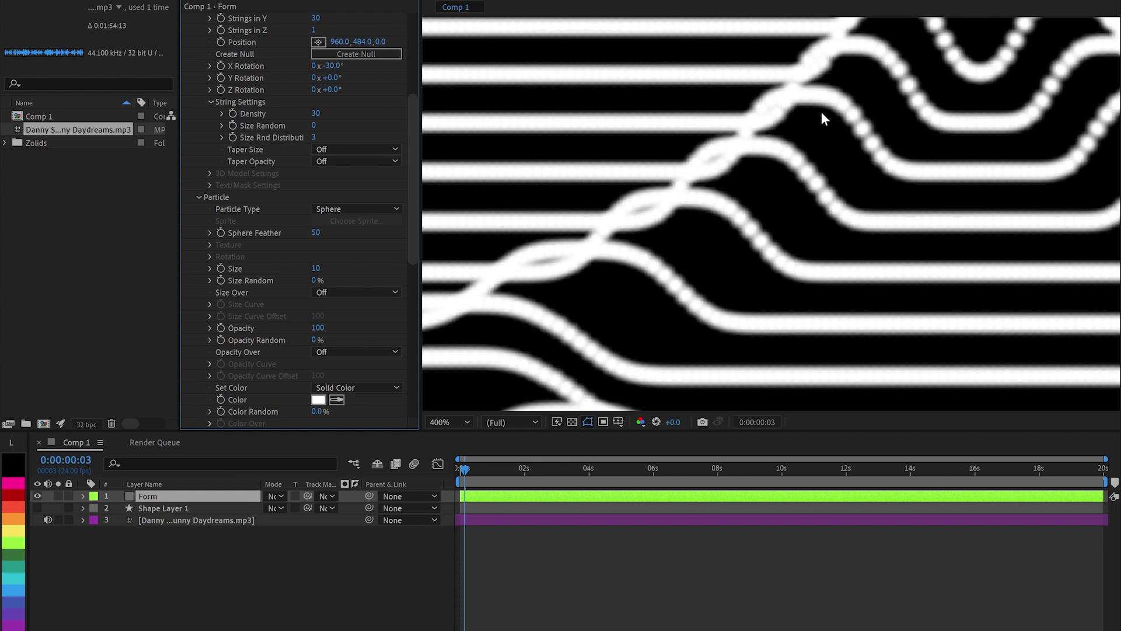
{"action": "key", "text": "Return"}
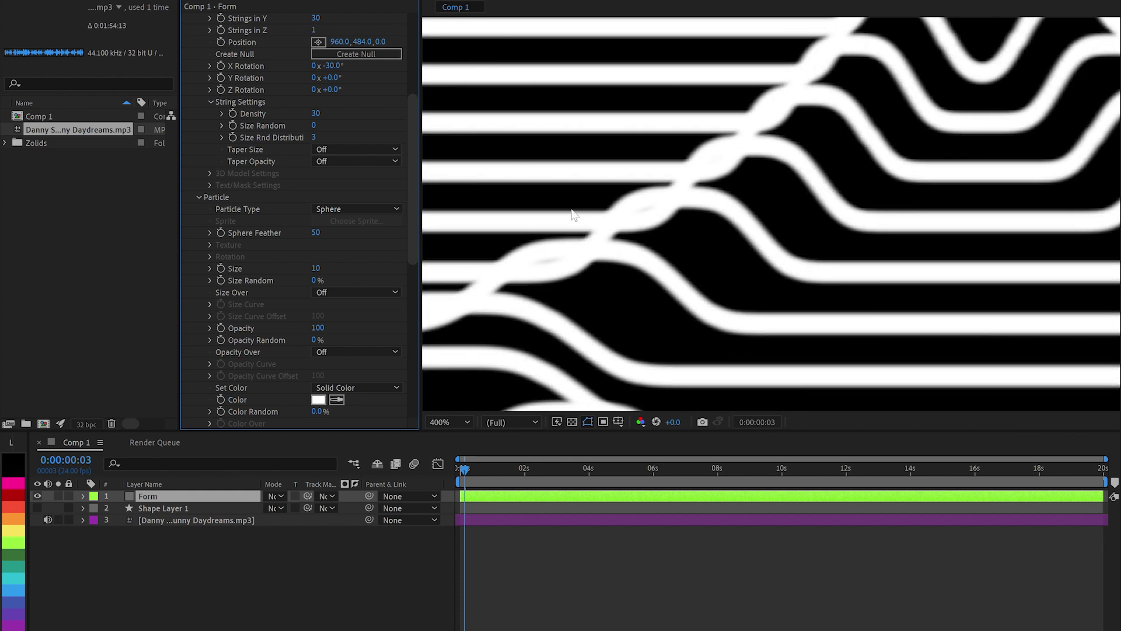
{"action": "left_click", "coordinate": [448, 421]}
{"action": "left_click", "coordinate": [465, 455]}
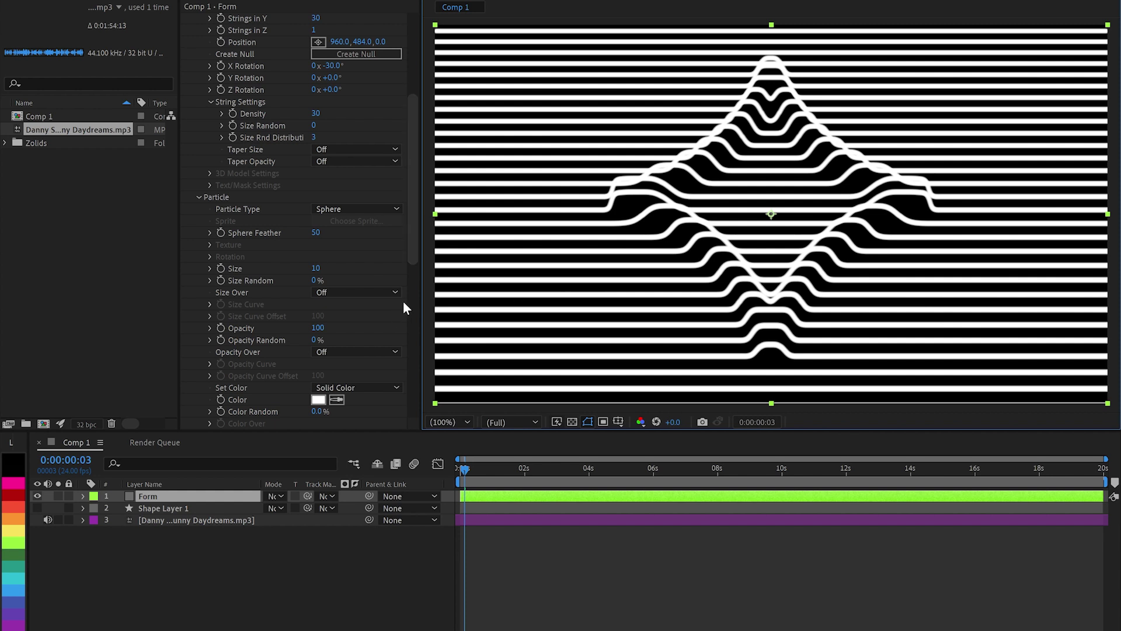
{"action": "left_click_drag", "start_coordinate": [413, 215], "coordinate": [416, 381]}
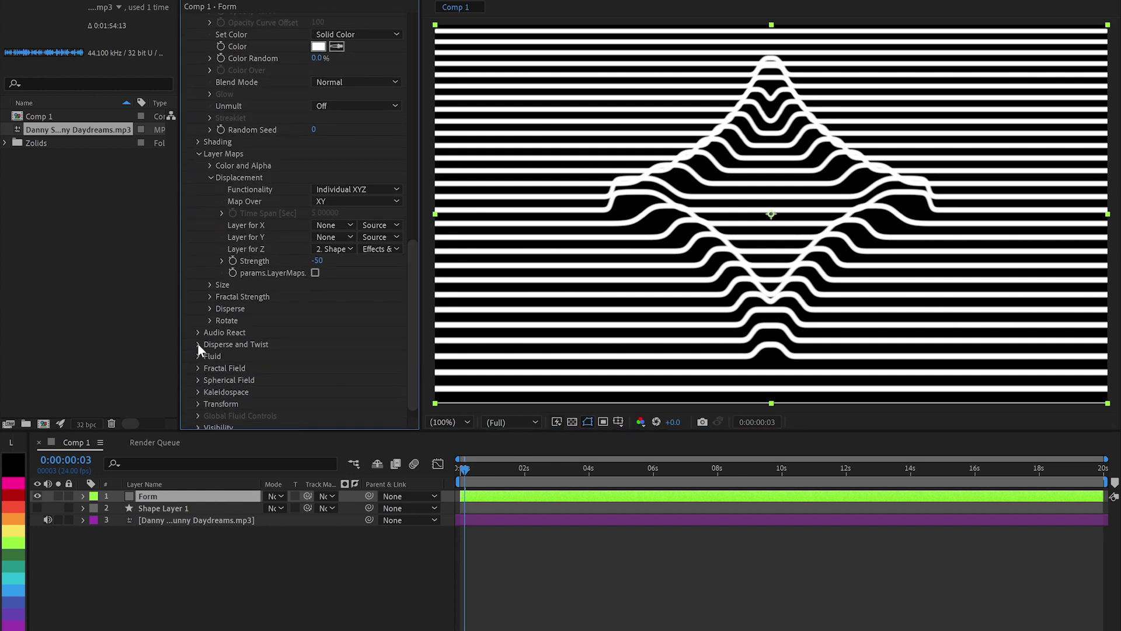
Map Form's particle size to Shape Layer 1 (Effects & Masks) over XY, then select that layer
{"action": "left_click", "coordinate": [210, 285]}
{"action": "left_click", "coordinate": [336, 296]}
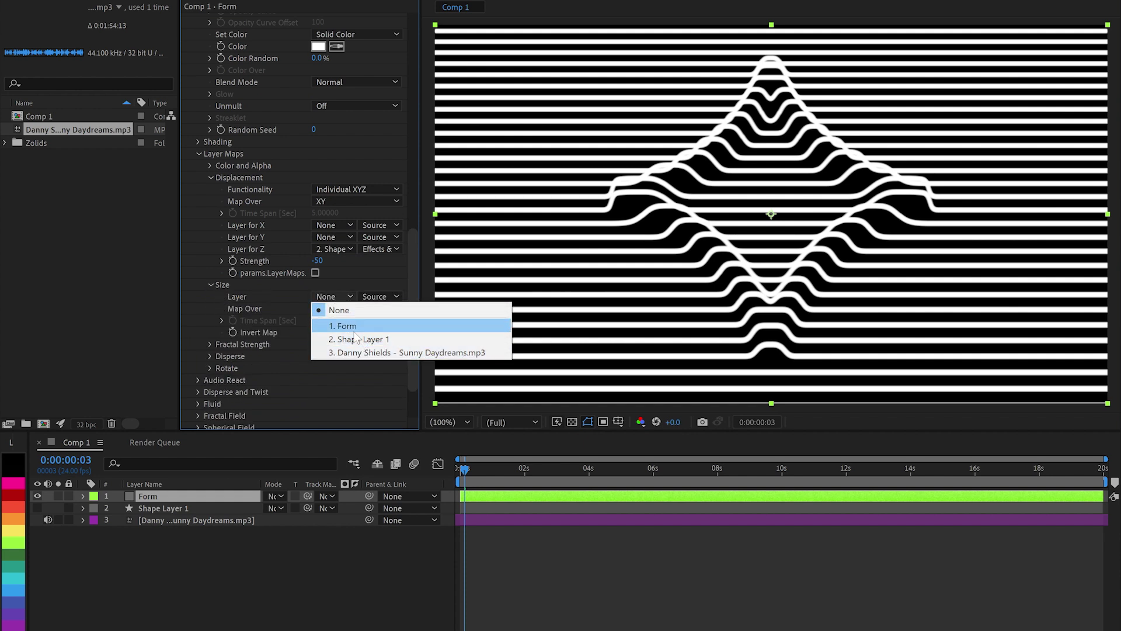
{"action": "left_click", "coordinate": [358, 338]}
{"action": "left_click", "coordinate": [376, 296]}
{"action": "left_click", "coordinate": [403, 337]}
{"action": "left_click", "coordinate": [357, 309]}
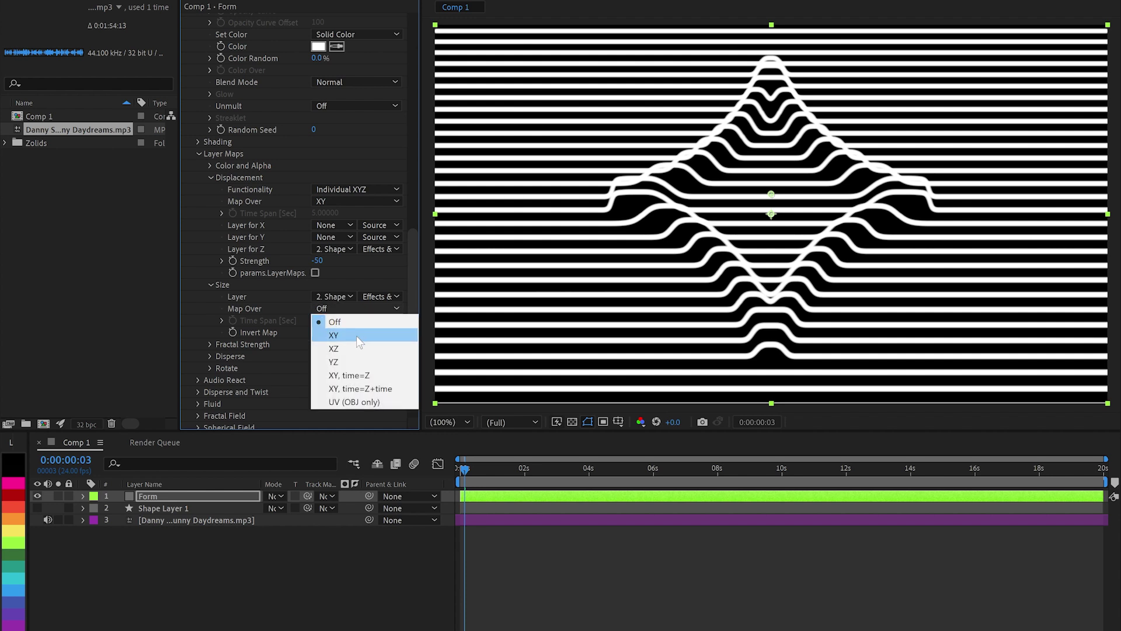
{"action": "left_click", "coordinate": [355, 335]}
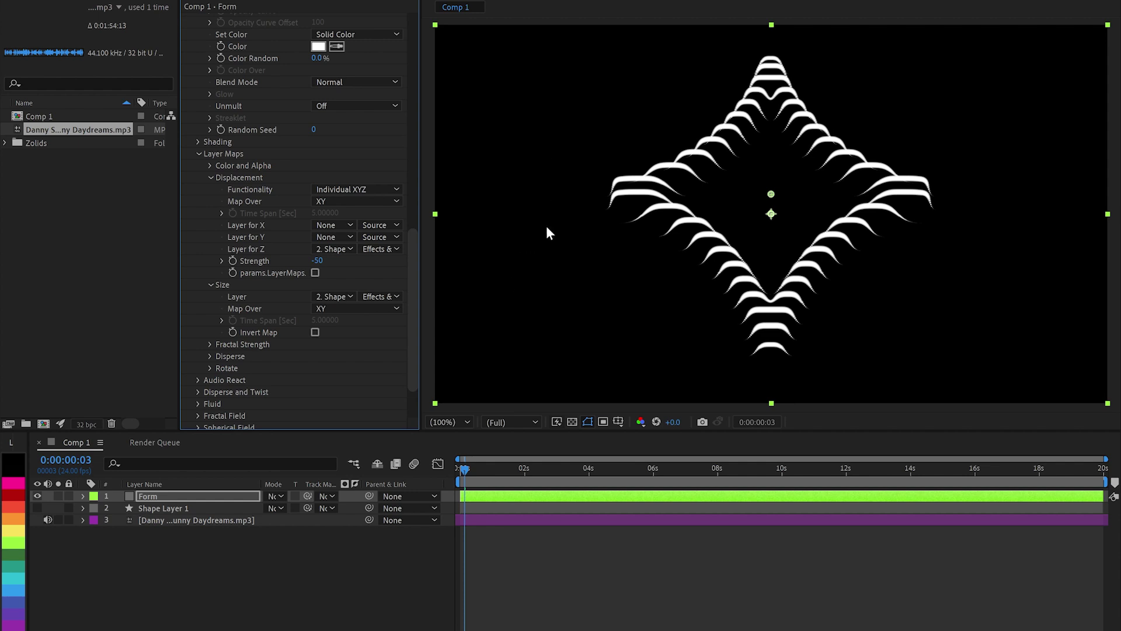
{"action": "left_click", "coordinate": [192, 509]}
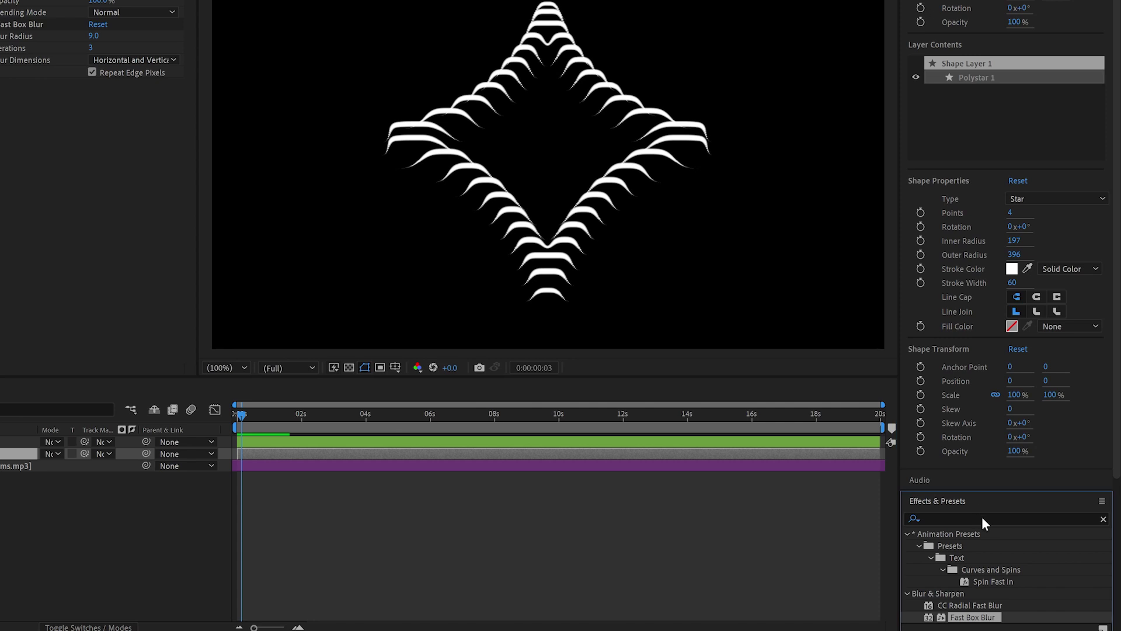
Apply Tint to Shape Layer 1 with Map Black To set to grey 656565
{"action": "left_click", "coordinate": [1104, 521]}
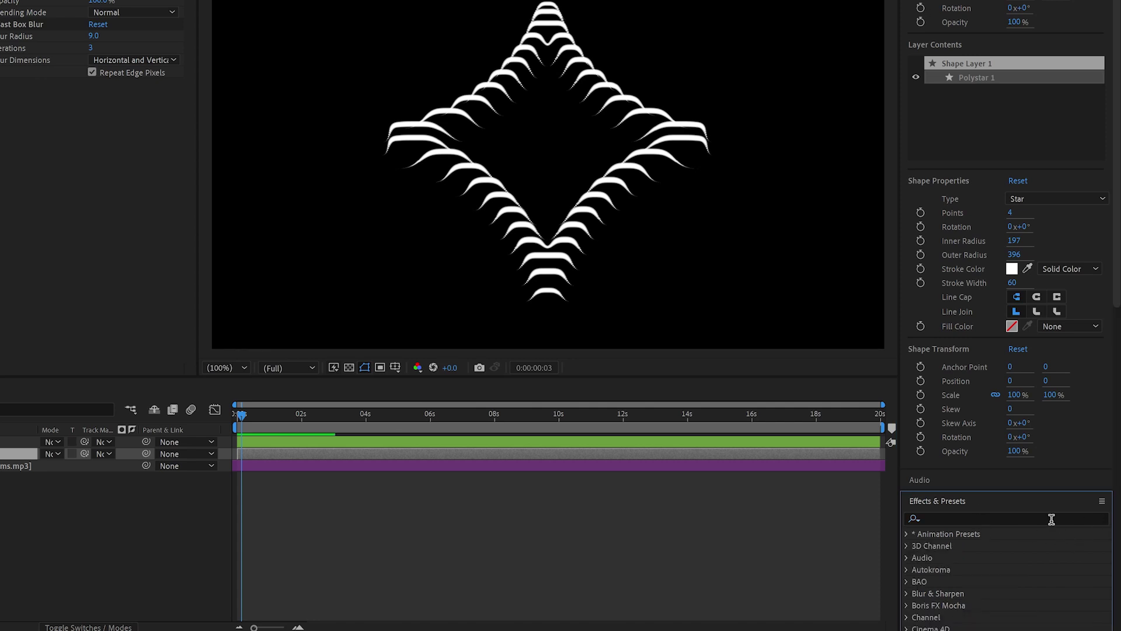
{"action": "left_click", "coordinate": [1041, 519]}
{"action": "type", "text": "tint"}
{"action": "double_click", "coordinate": [957, 592]}
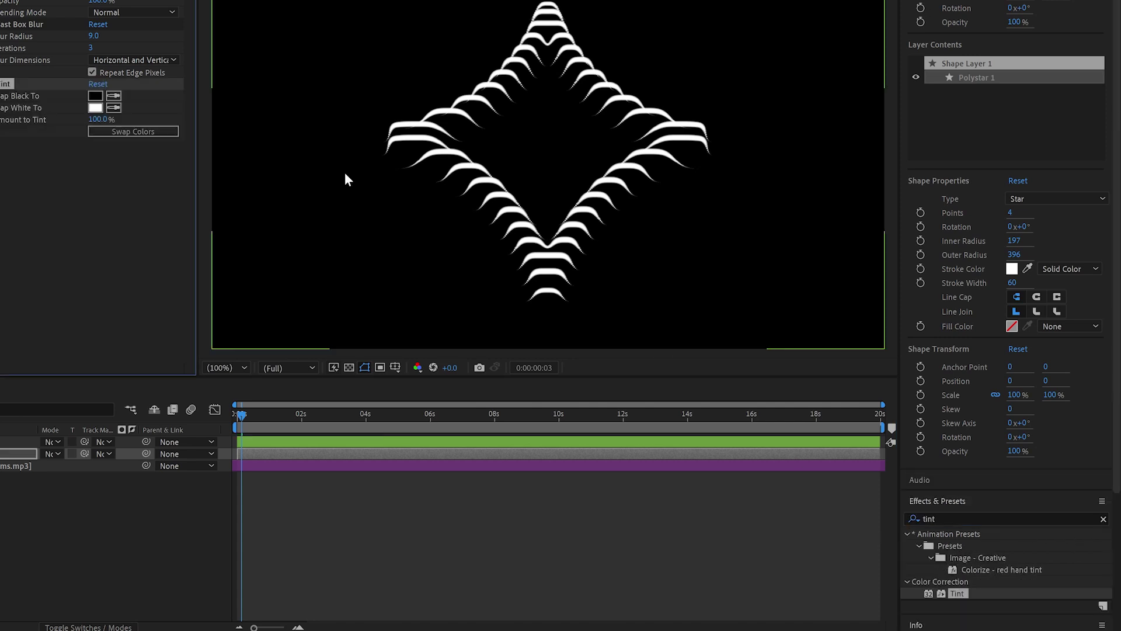
{"action": "left_click", "coordinate": [95, 95]}
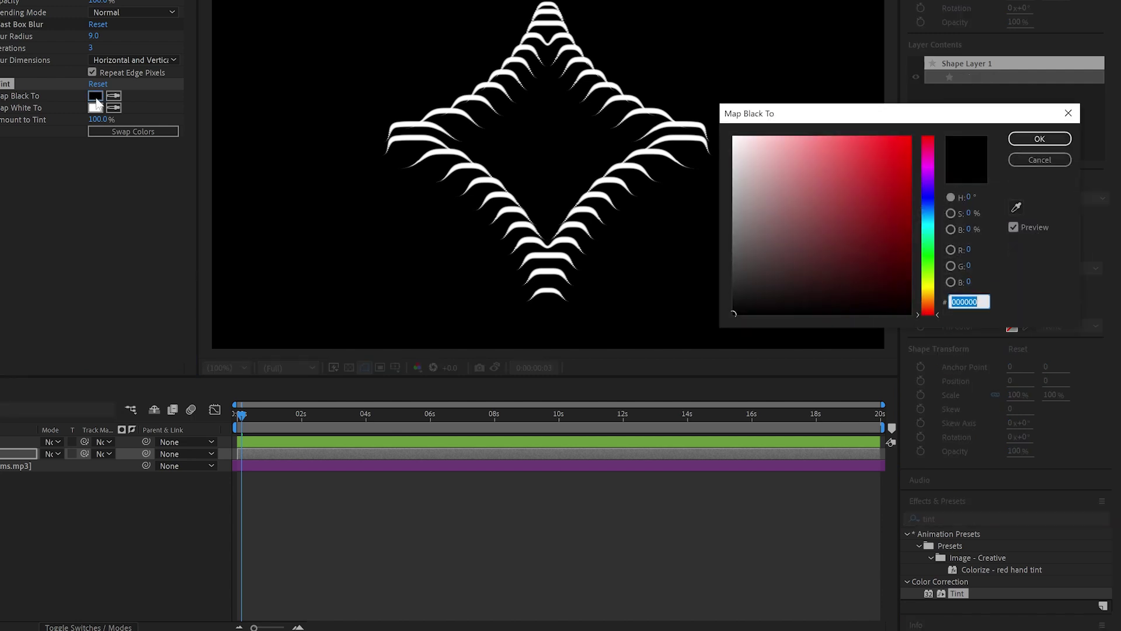
{"action": "left_click_drag", "start_coordinate": [788, 220], "coordinate": [712, 243]}
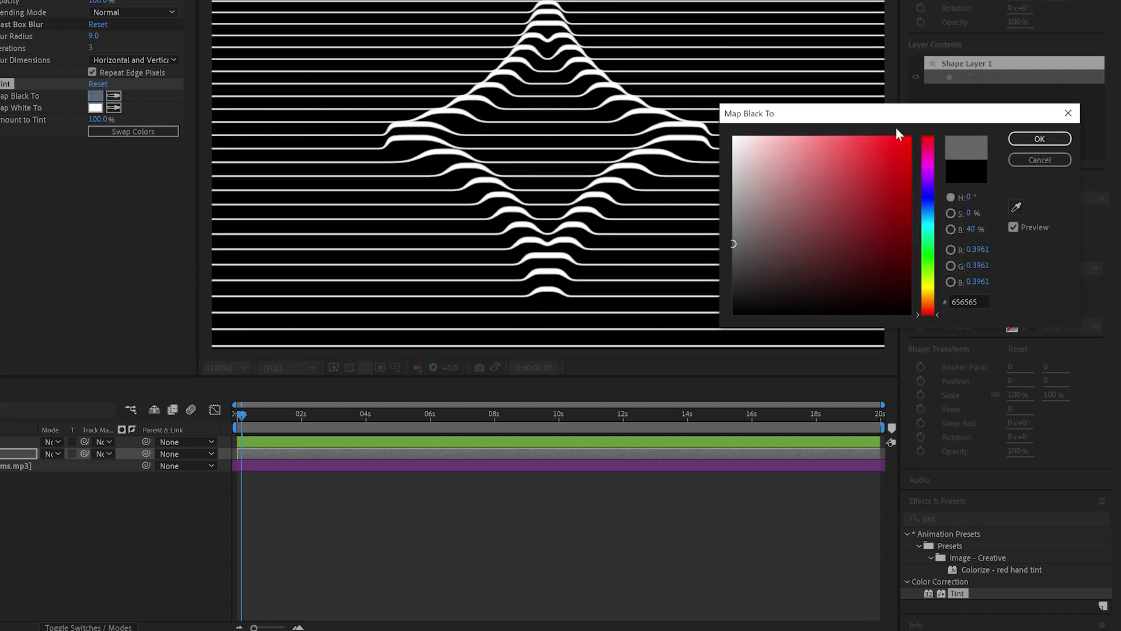
{"action": "left_click", "coordinate": [1040, 138]}
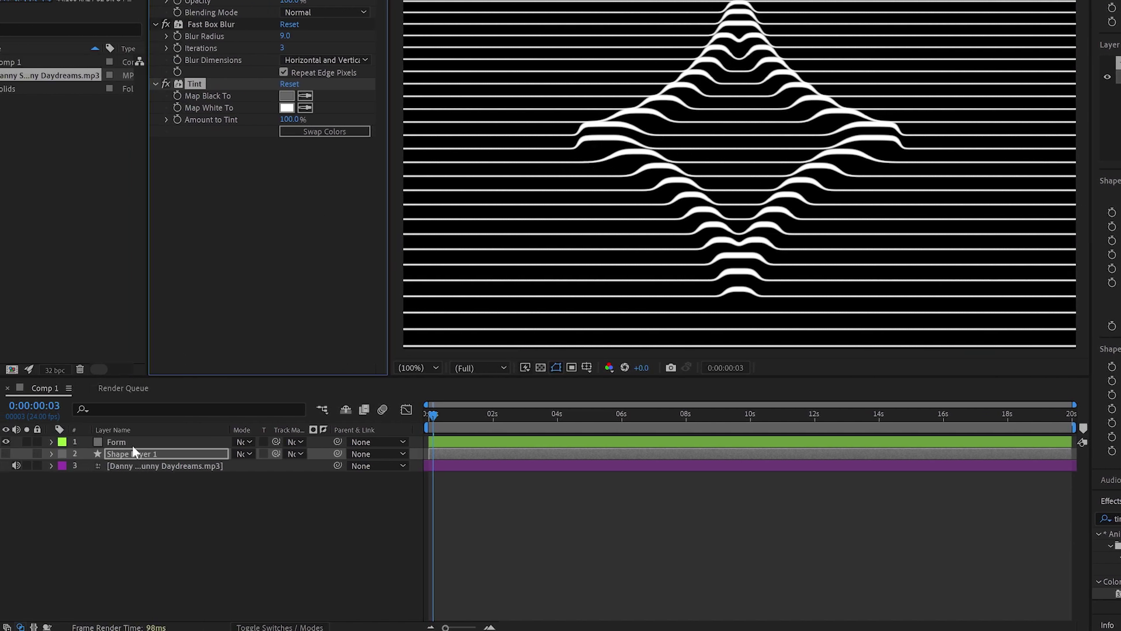
Set Form's Color and Alpha layer map to Lightness to A from Shape Layer 1 over XY
{"action": "left_click", "coordinate": [131, 442]}
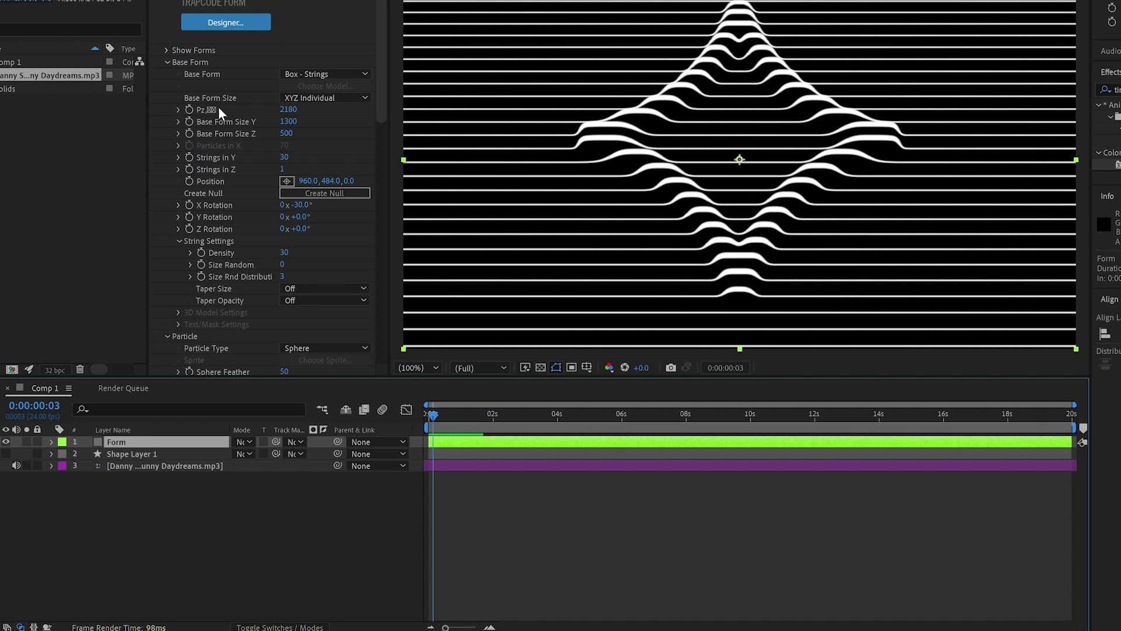
{"action": "left_click", "coordinate": [169, 62]}
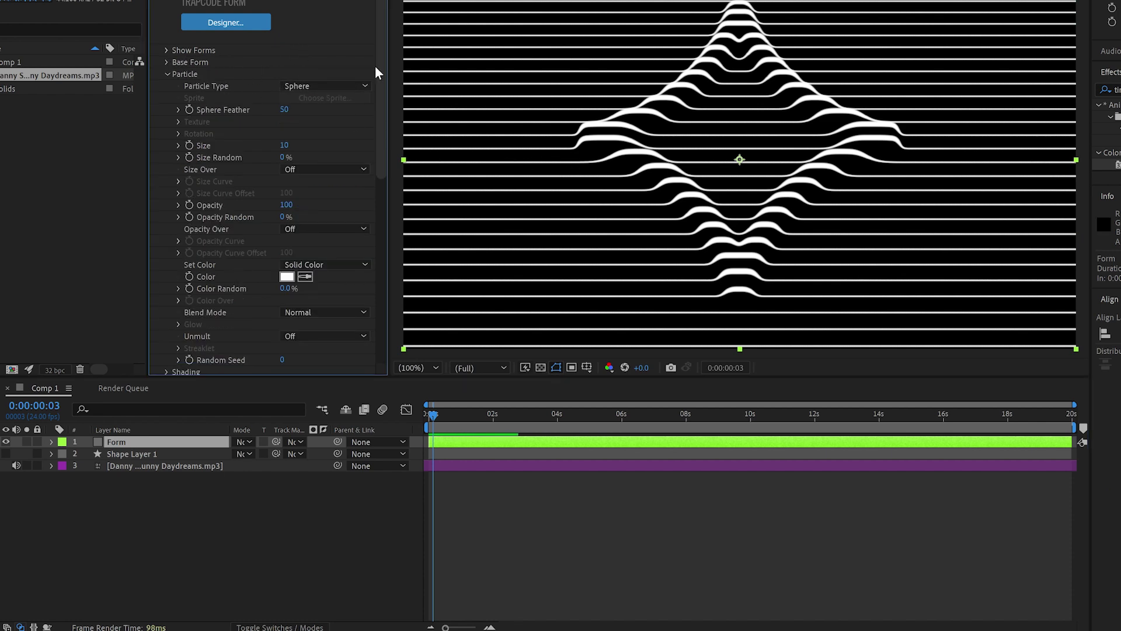
{"action": "scroll", "coordinate": [375, 80], "scroll_direction": "down", "scroll_amount": 5}
{"action": "scroll", "coordinate": [370, 146], "scroll_direction": "down", "scroll_amount": 5}
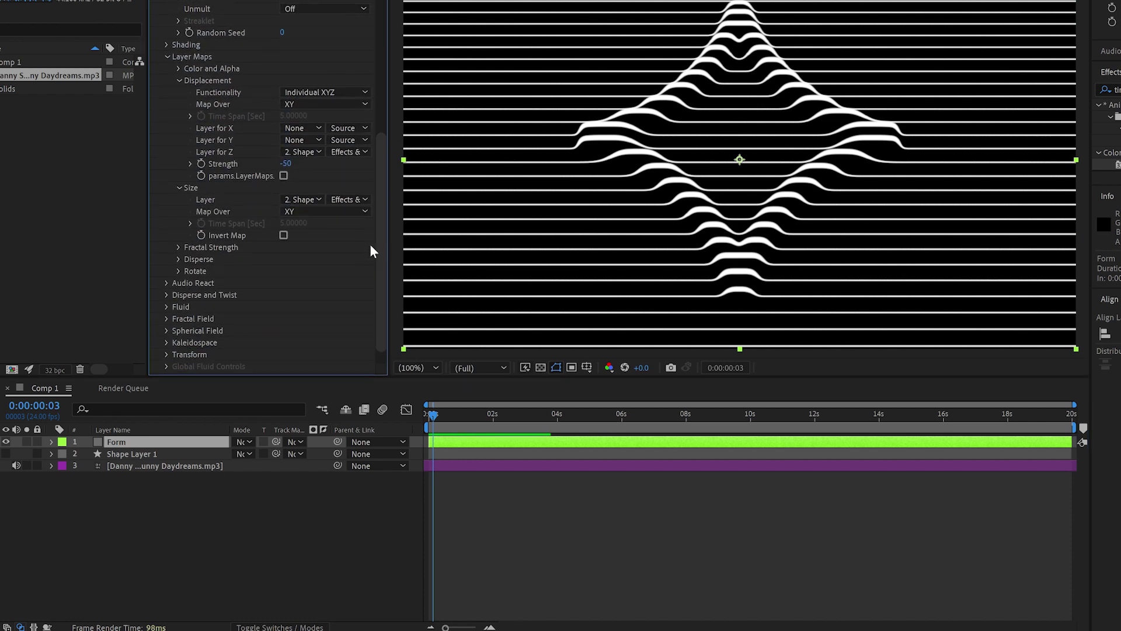
{"action": "left_click", "coordinate": [179, 70]}
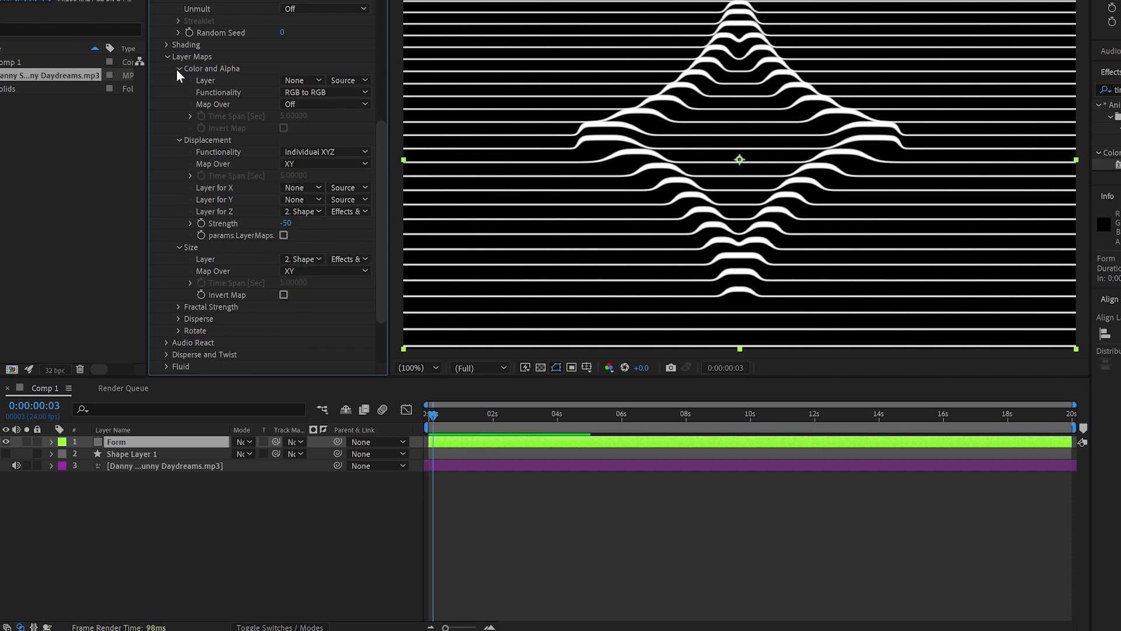
{"action": "left_click", "coordinate": [302, 91]}
{"action": "left_click", "coordinate": [315, 147]}
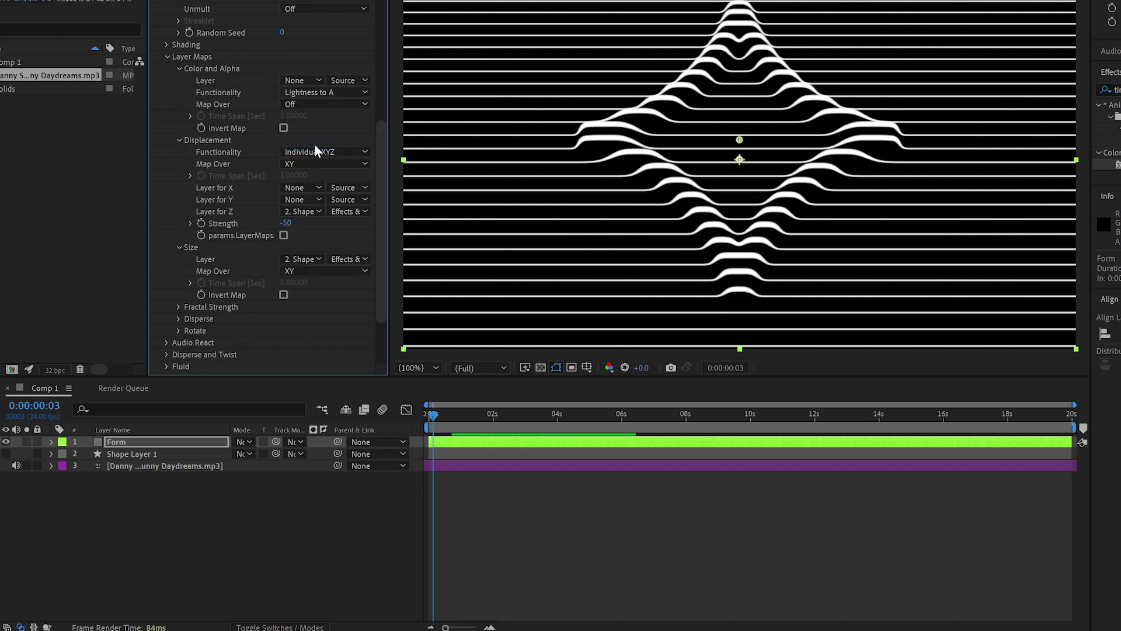
{"action": "left_click", "coordinate": [302, 80]}
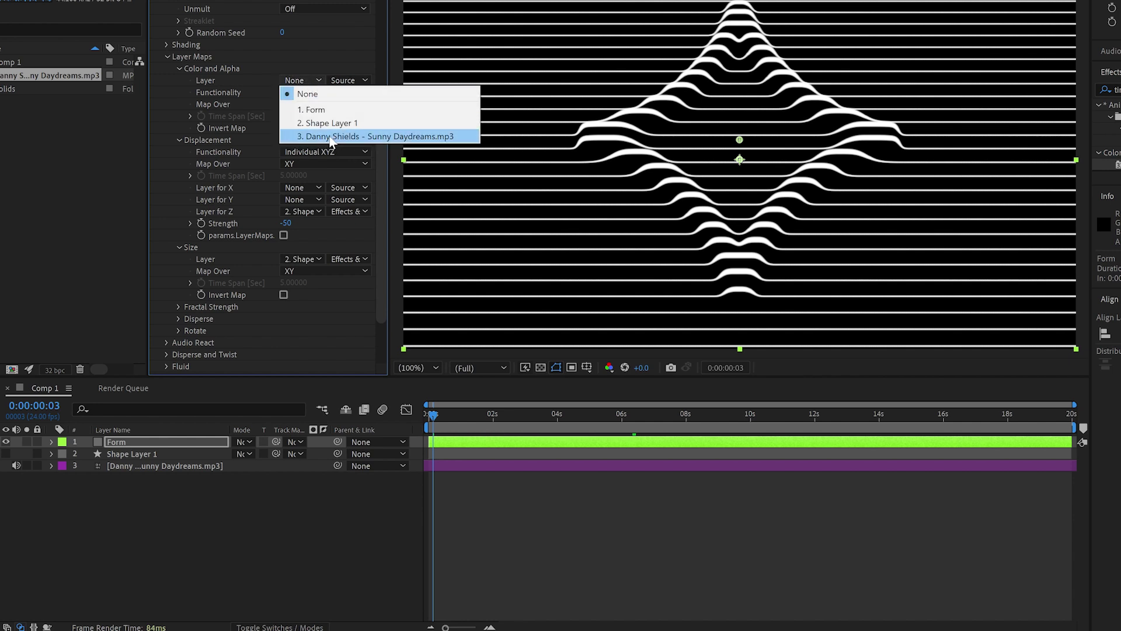
{"action": "left_click", "coordinate": [331, 123]}
{"action": "left_click", "coordinate": [342, 80]}
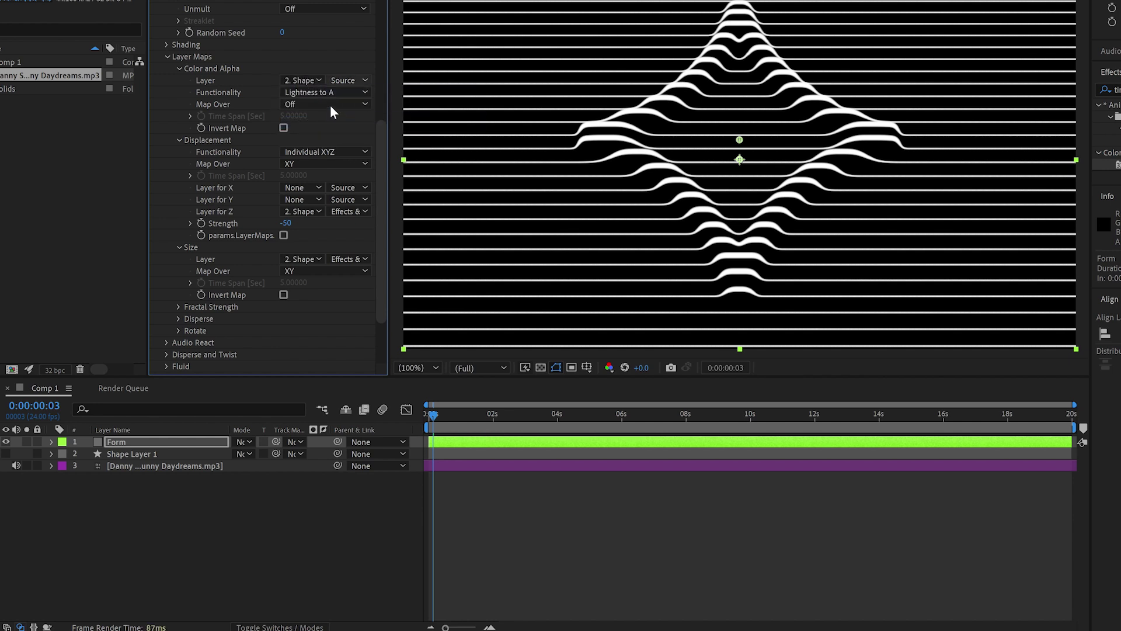
{"action": "left_click", "coordinate": [329, 103]}
{"action": "left_click", "coordinate": [322, 129]}
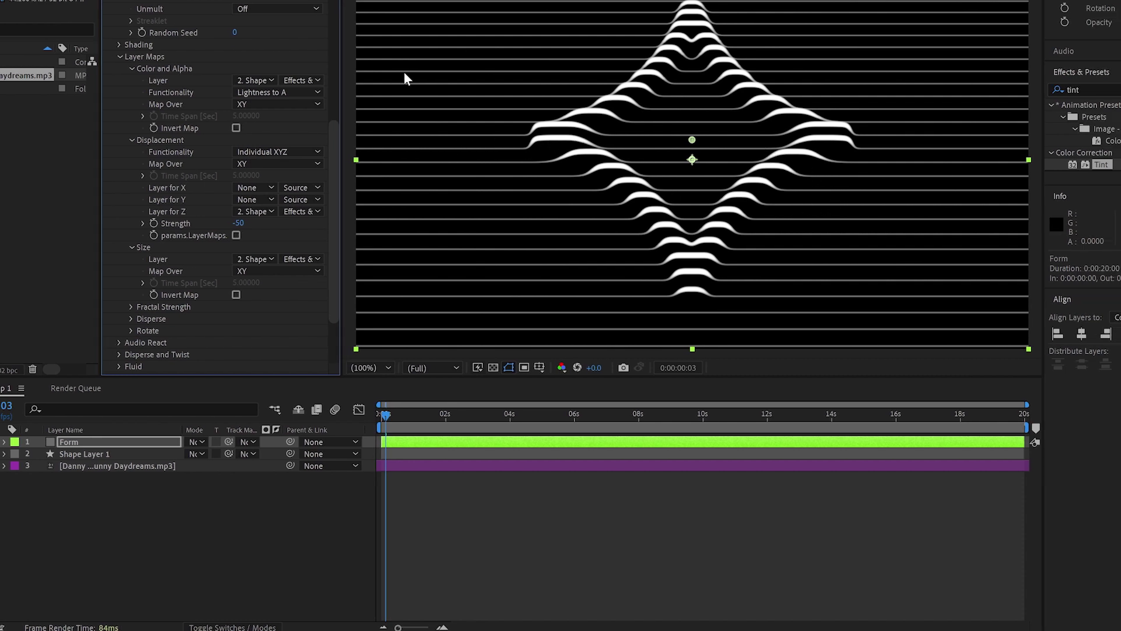
Apply Solid Composite with a black backing colour
{"action": "left_click", "coordinate": [1059, 91]}
{"action": "type", "text": "soli"}
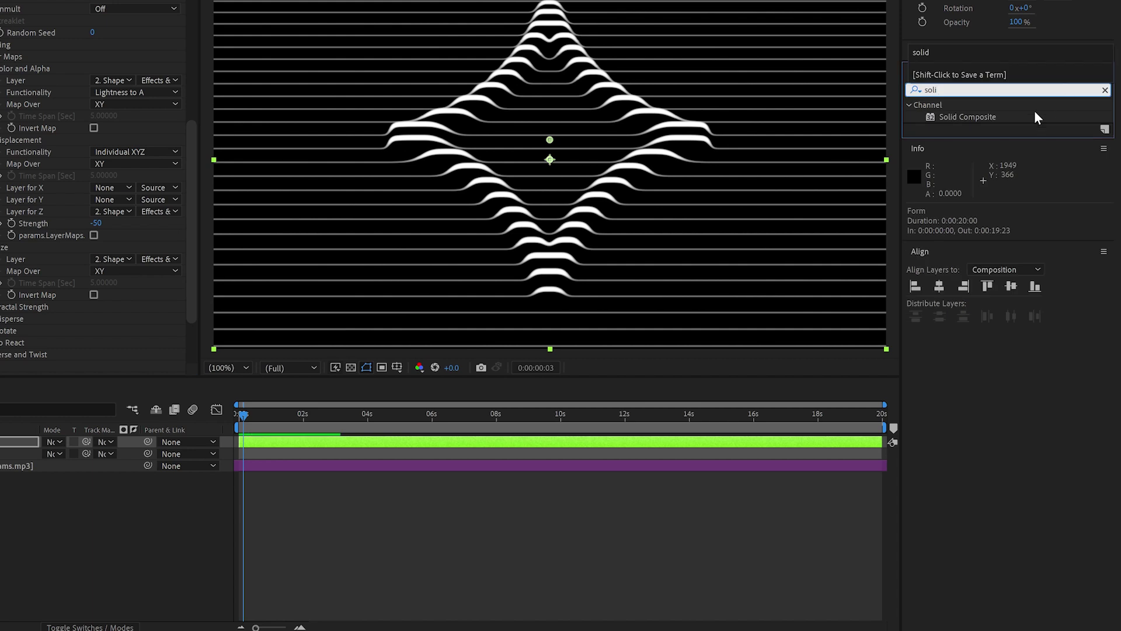
{"action": "double_click", "coordinate": [966, 117]}
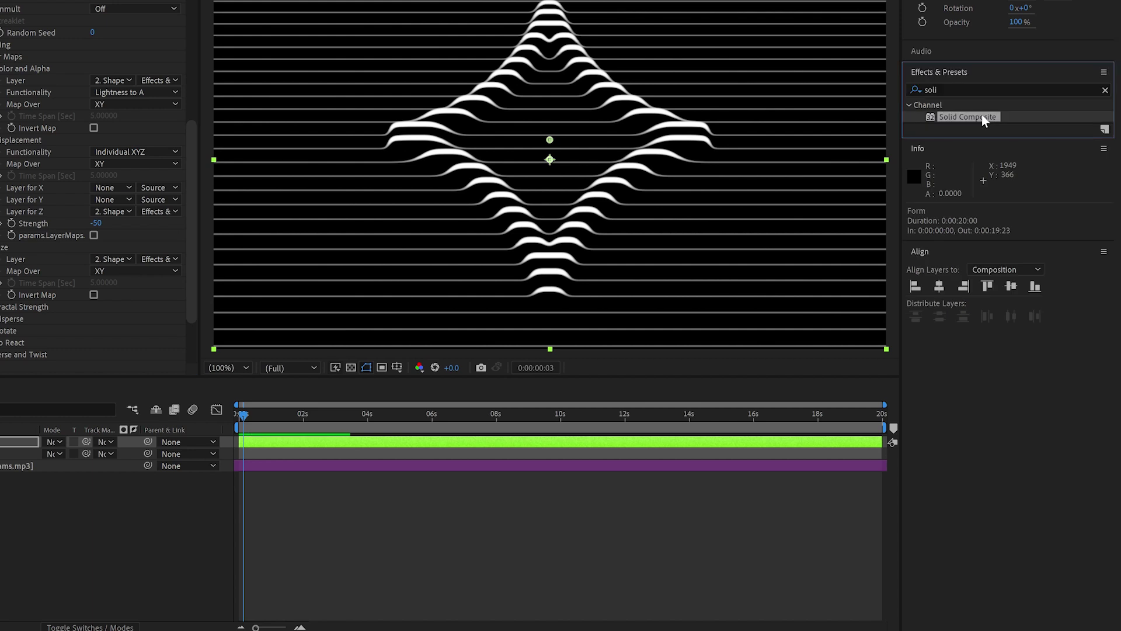
{"action": "left_click", "coordinate": [97, 344]}
{"action": "left_click", "coordinate": [740, 309]}
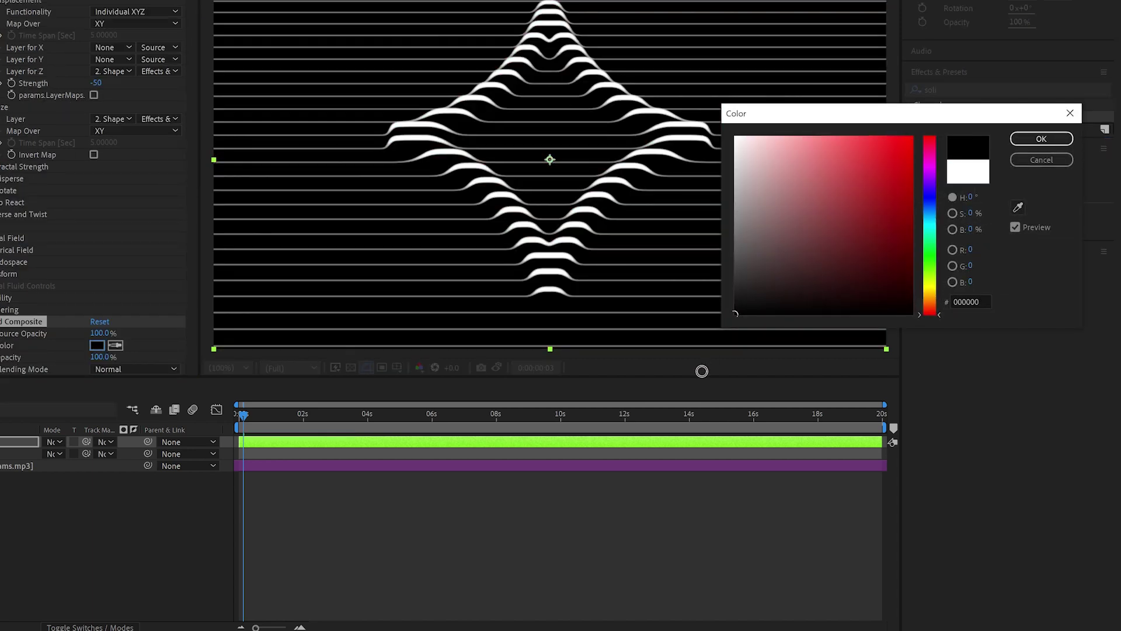
{"action": "left_click", "coordinate": [1041, 138]}
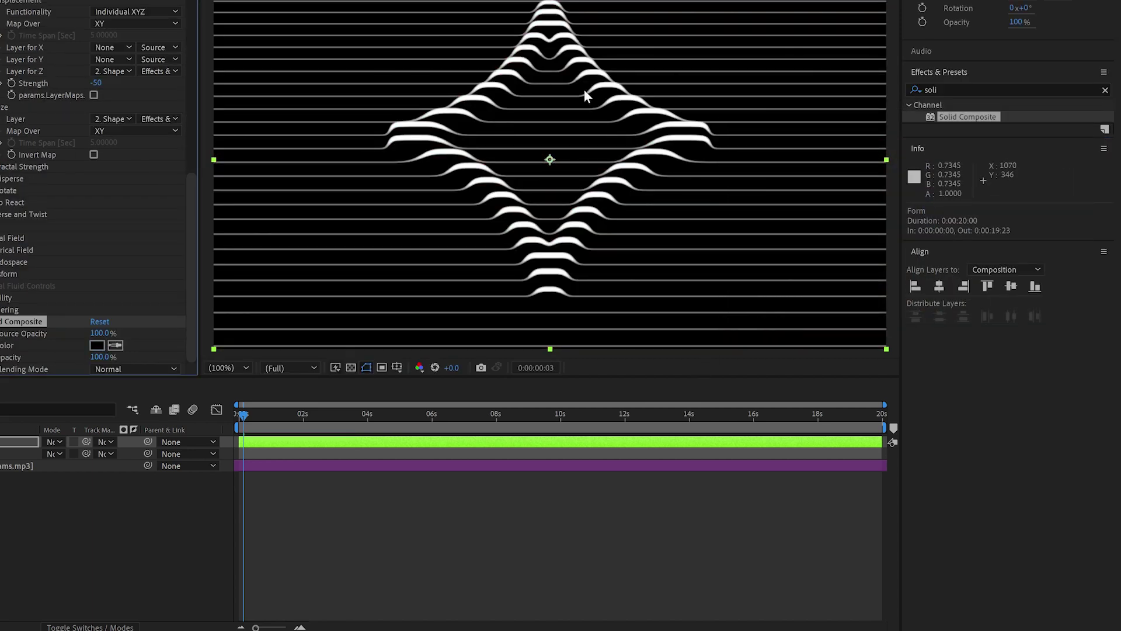
Add a Tint keeping Map Black To black and Map White To a saturated mint green
{"action": "double_click", "coordinate": [963, 89]}
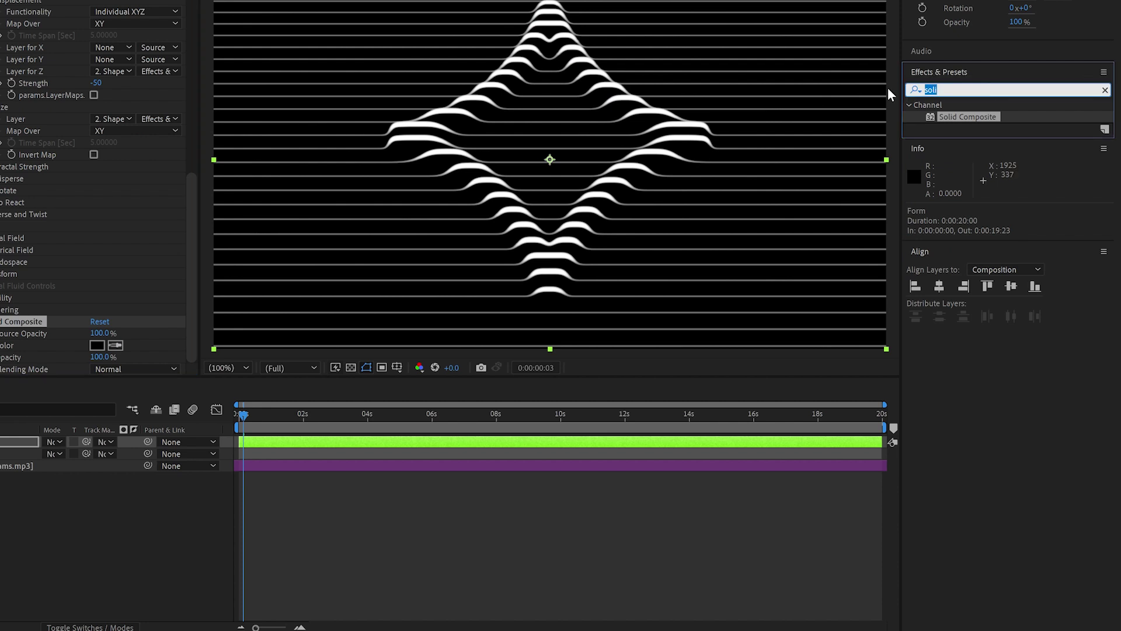
{"action": "type", "text": "tint"}
{"action": "double_click", "coordinate": [959, 165]}
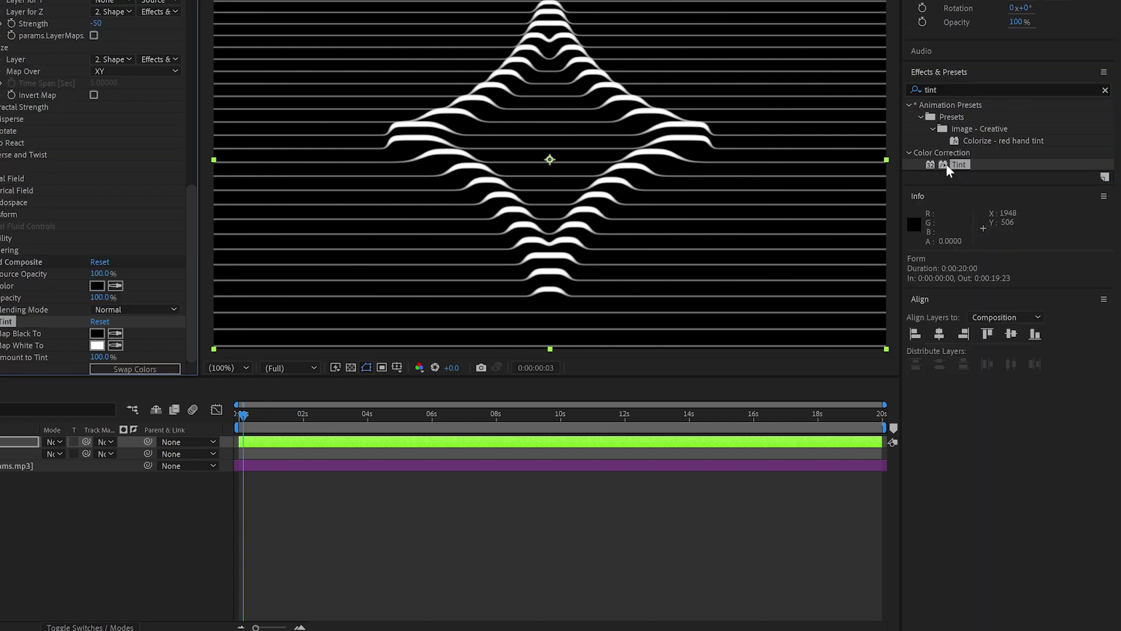
{"action": "left_click", "coordinate": [99, 333]}
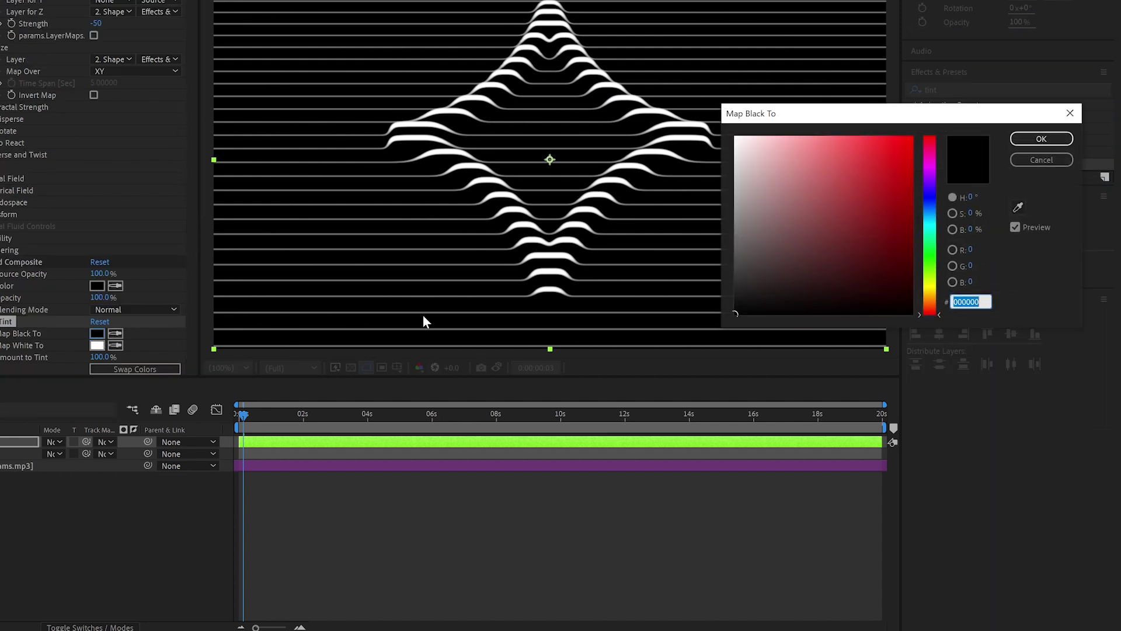
{"action": "left_click", "coordinate": [820, 243]}
{"action": "left_click_drag", "start_coordinate": [838, 262], "coordinate": [732, 317]}
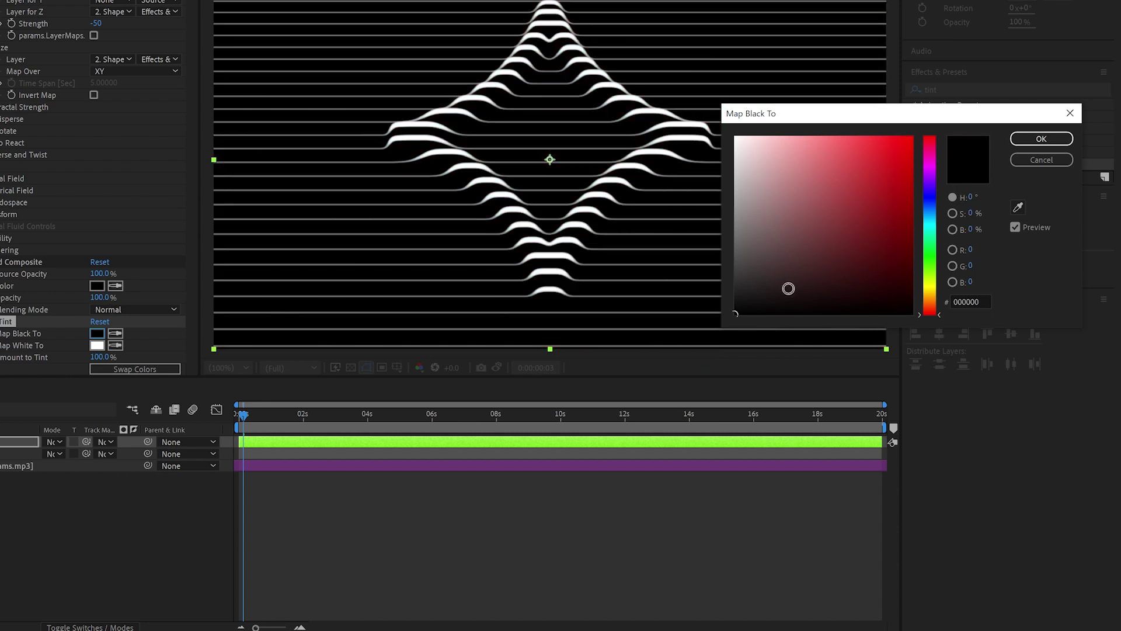
{"action": "left_click", "coordinate": [1040, 159]}
{"action": "left_click", "coordinate": [98, 345]}
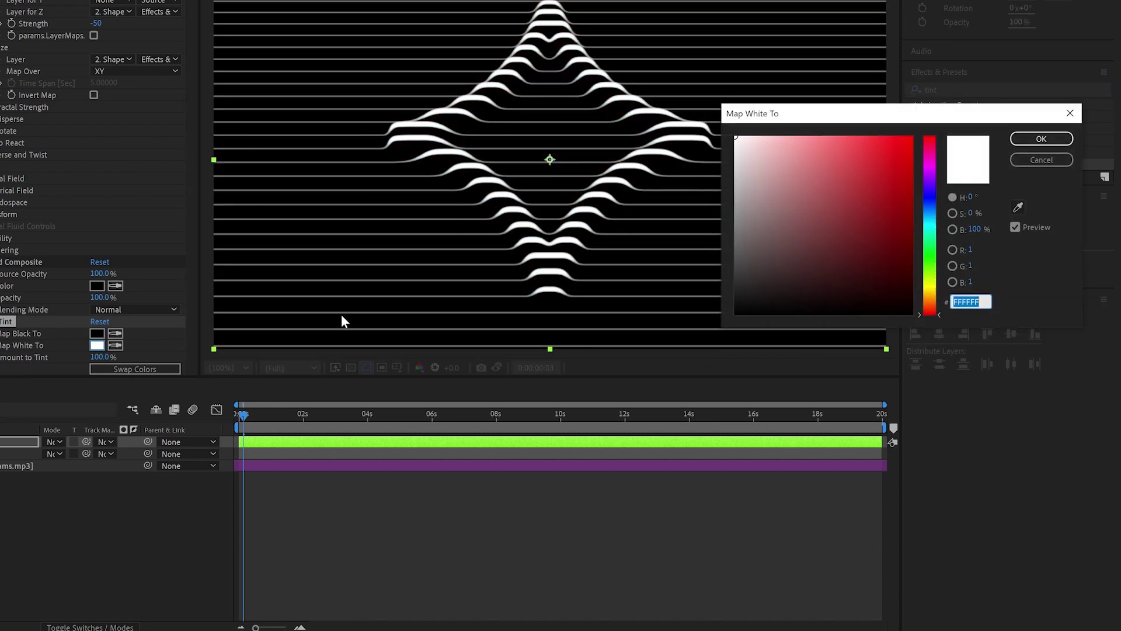
{"action": "left_click", "coordinate": [930, 242]}
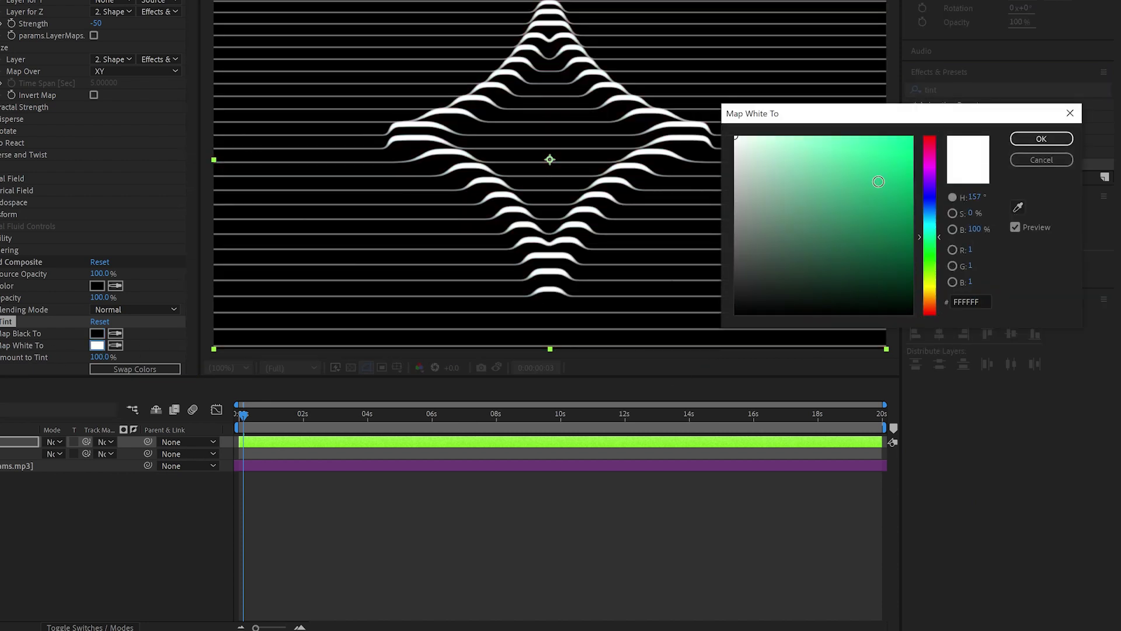
{"action": "left_click_drag", "start_coordinate": [869, 169], "coordinate": [808, 141]}
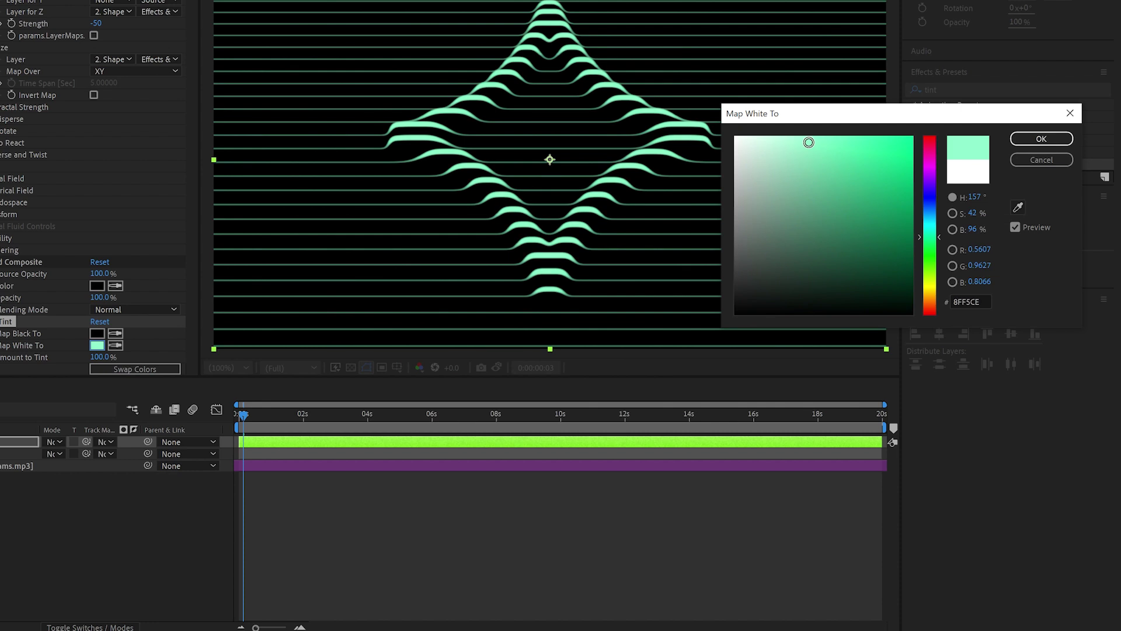
{"action": "left_click_drag", "start_coordinate": [807, 143], "coordinate": [913, 137]}
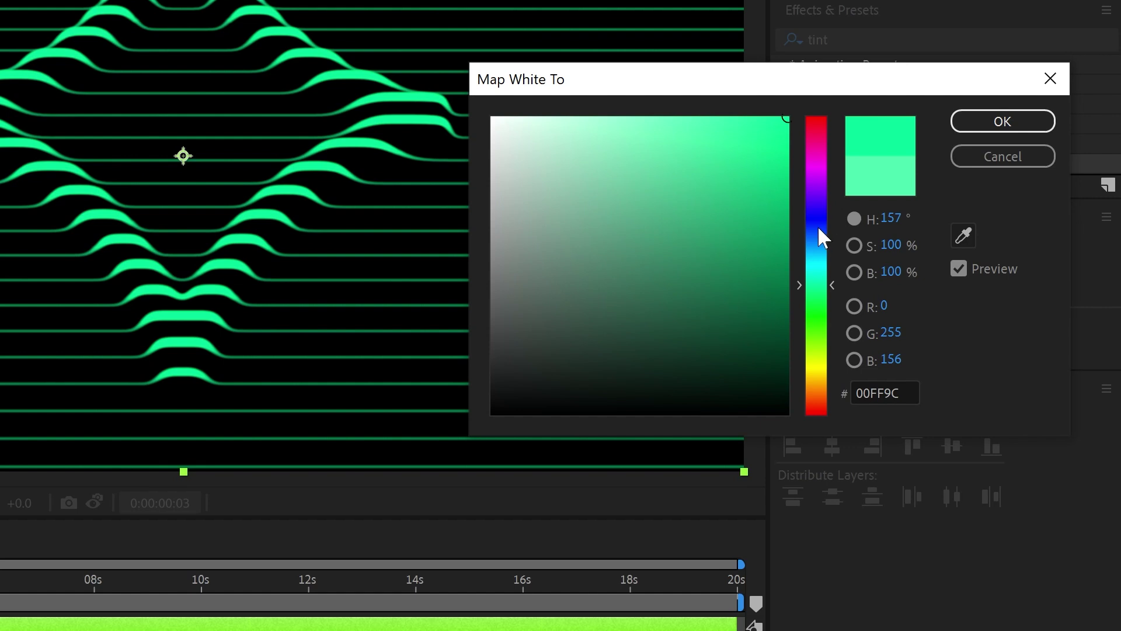
{"action": "mouse_move", "coordinate": [784, 121]}
{"action": "left_mouse_down"}
{"action": "mouse_move", "coordinate": [713, 142]}
{"action": "mouse_move", "coordinate": [669, 128]}
{"action": "left_mouse_up"}
Add Optical Glow with Highlights Only raised, Size 106 and Falloff 200
{"action": "left_click", "coordinate": [972, 122]}
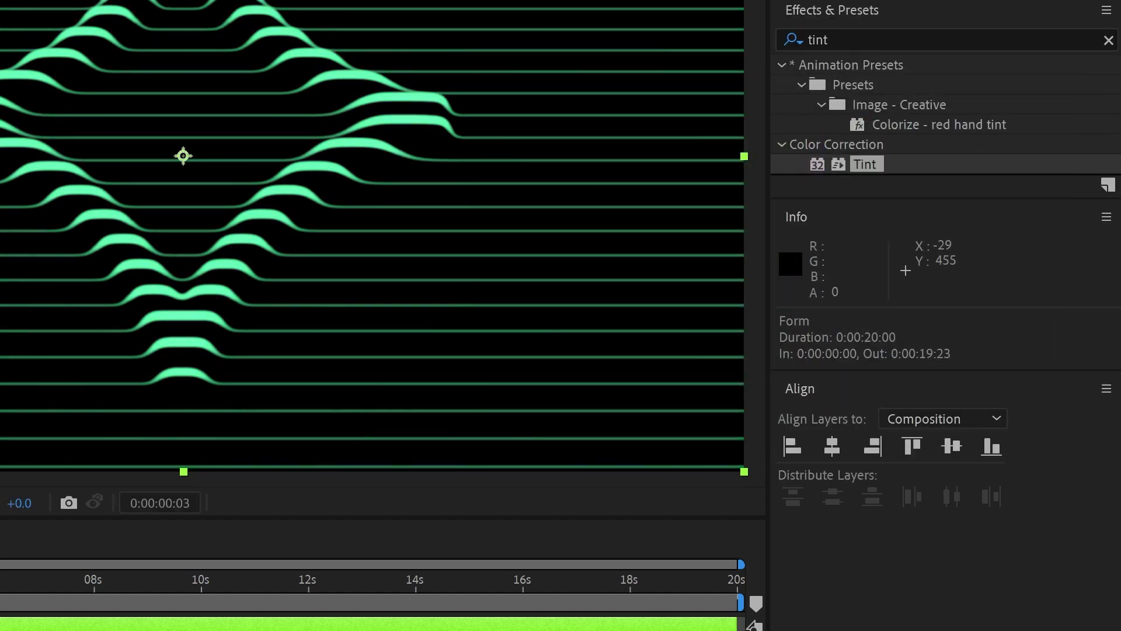
{"action": "left_click", "coordinate": [883, 39]}
{"action": "key", "text": "ctrl+a"}
{"action": "type", "text": "opti"}
{"action": "double_click", "coordinate": [888, 124]}
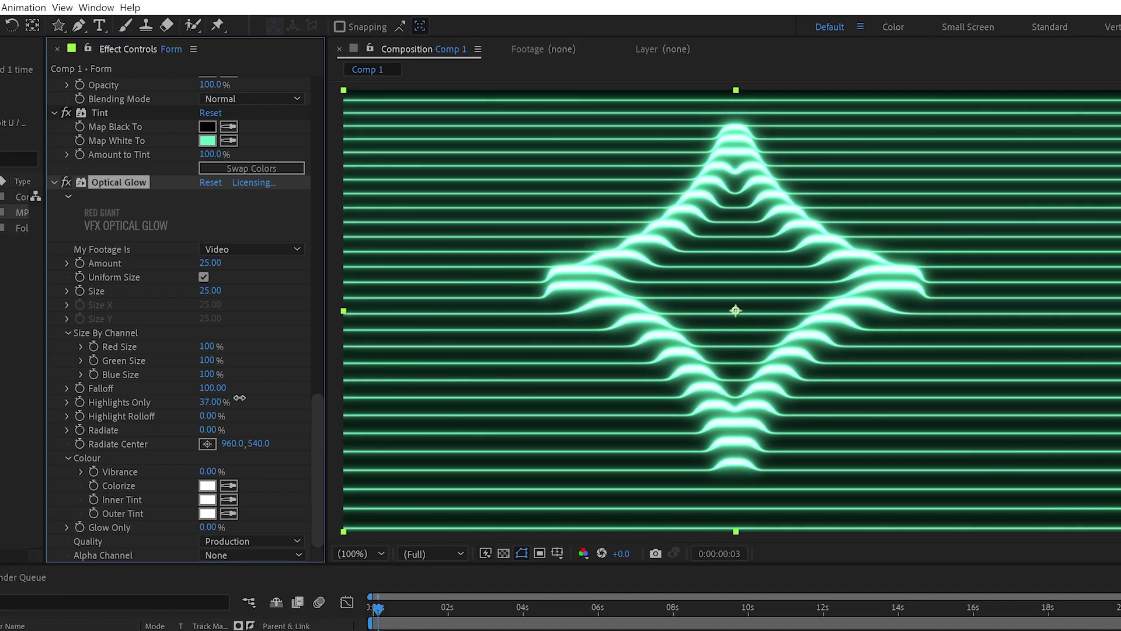
{"action": "left_click_drag", "start_coordinate": [215, 402], "coordinate": [242, 397]}
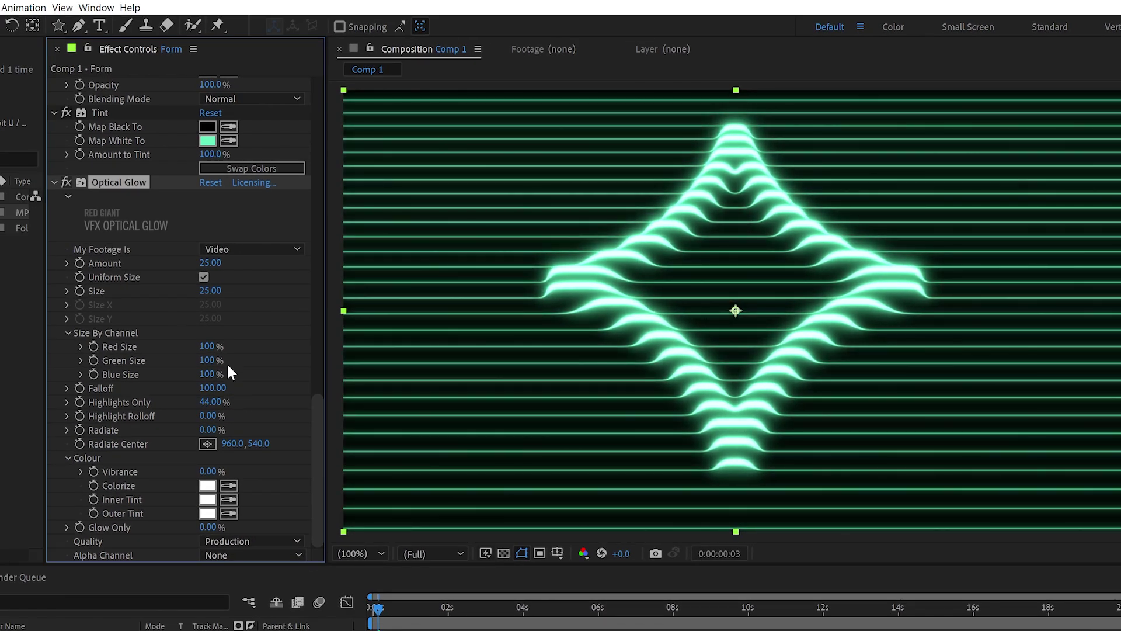
{"action": "left_click_drag", "start_coordinate": [210, 290], "coordinate": [273, 291]}
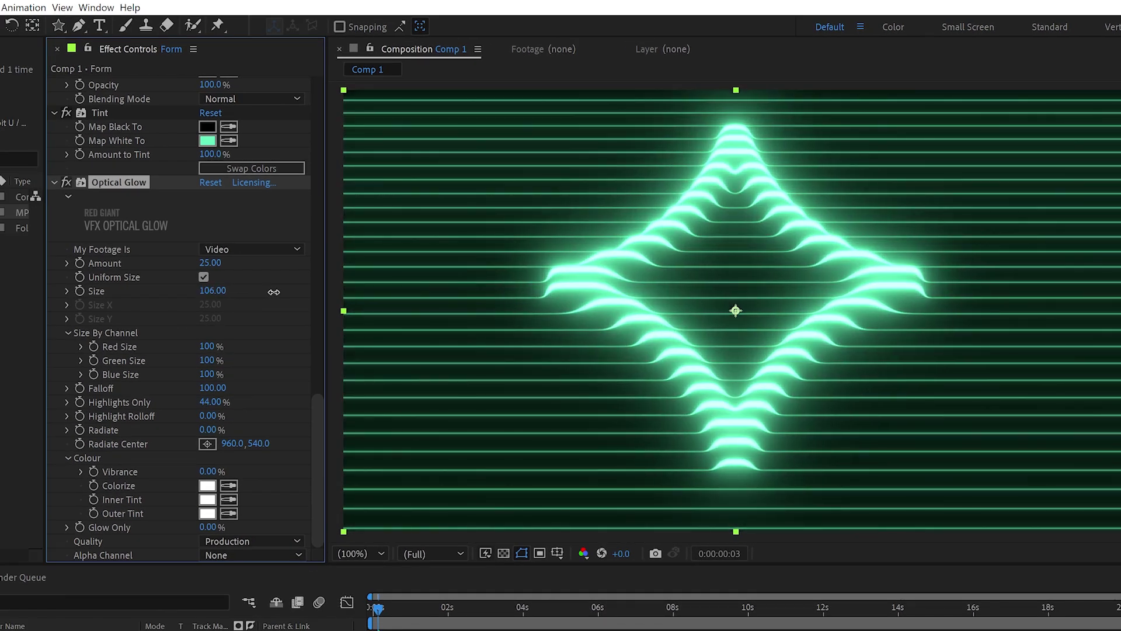
{"action": "left_click_drag", "start_coordinate": [213, 387], "coordinate": [337, 384]}
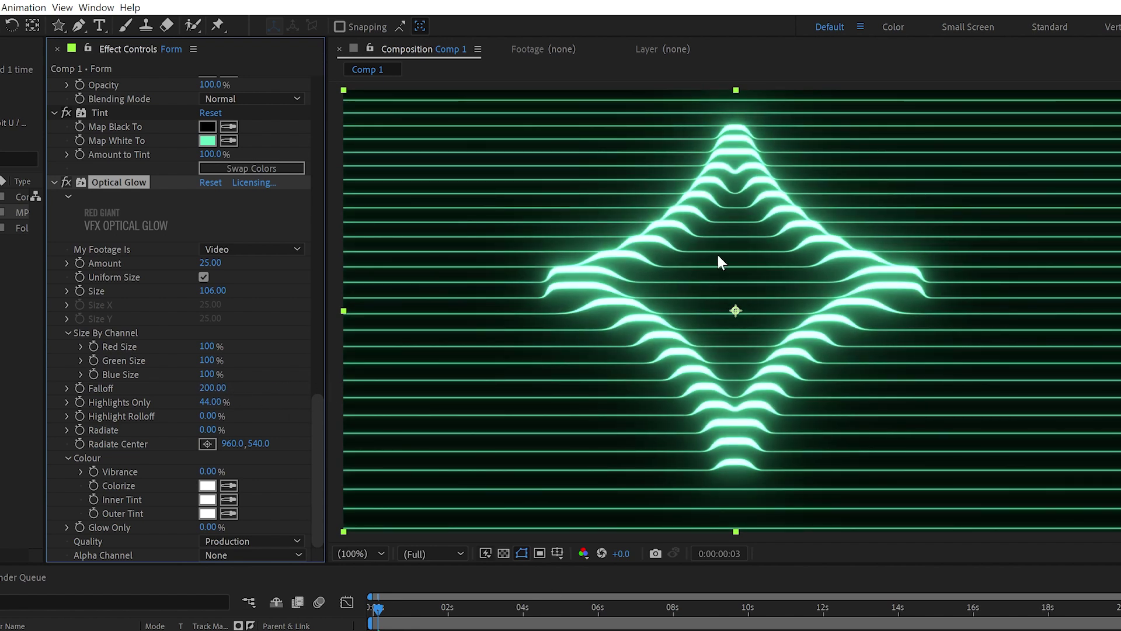
{"action": "left_click", "coordinate": [562, 425]}
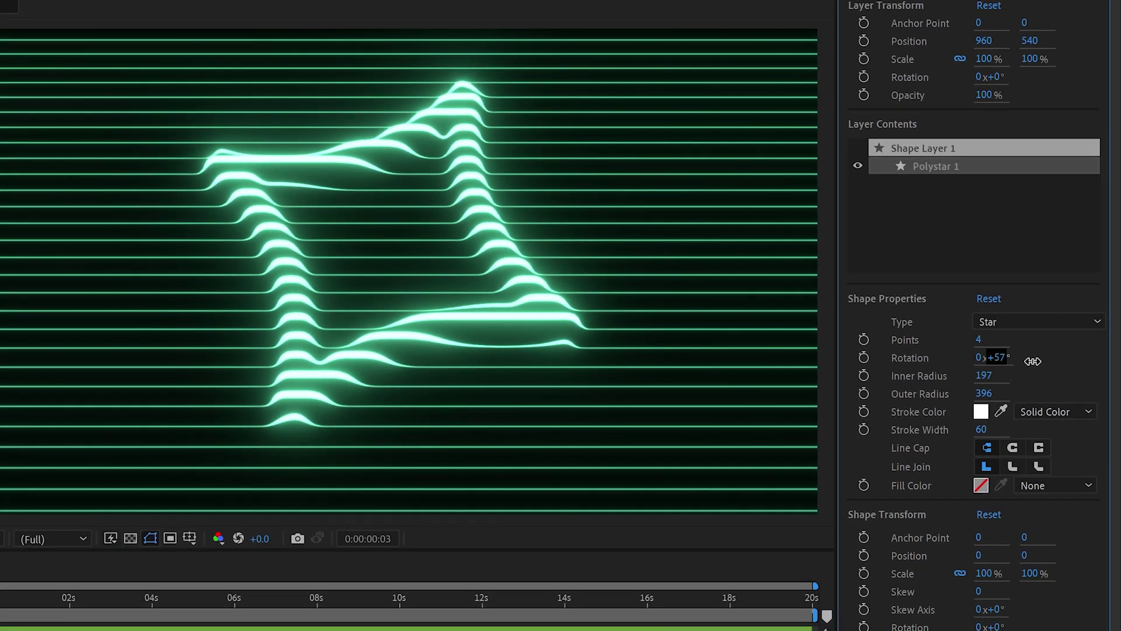
{"action": "mouse_move", "coordinate": [1033, 361]}
{"action": "left_mouse_down"}
{"action": "mouse_move", "coordinate": [1099, 363]}
{"action": "mouse_move", "coordinate": [1060, 367]}
{"action": "left_mouse_up"}
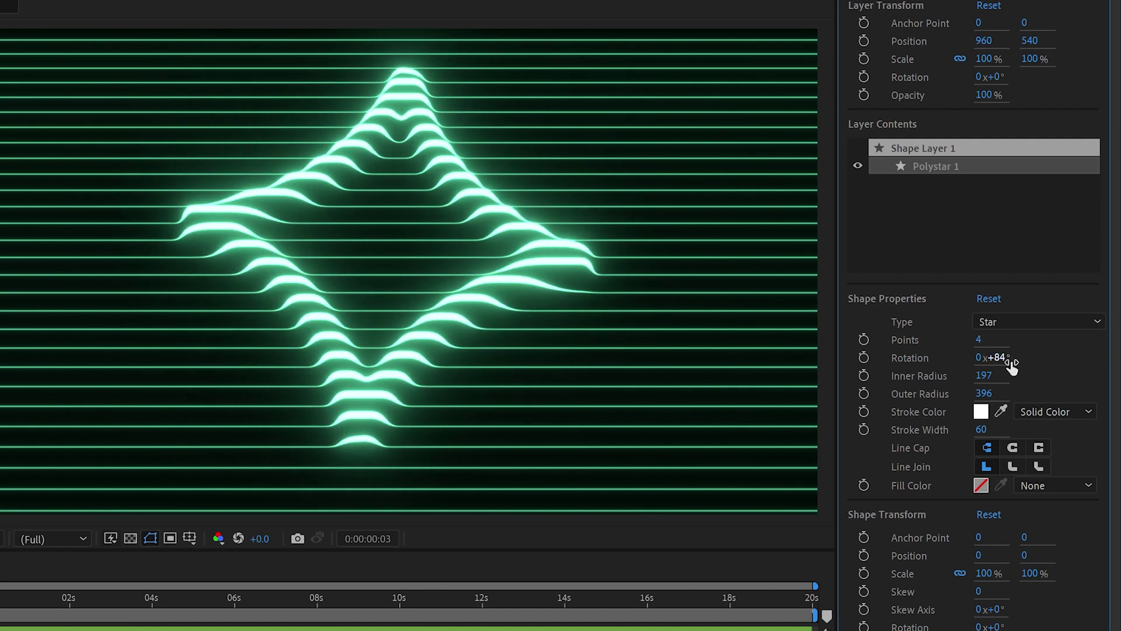
{"action": "left_click", "coordinate": [999, 357]}
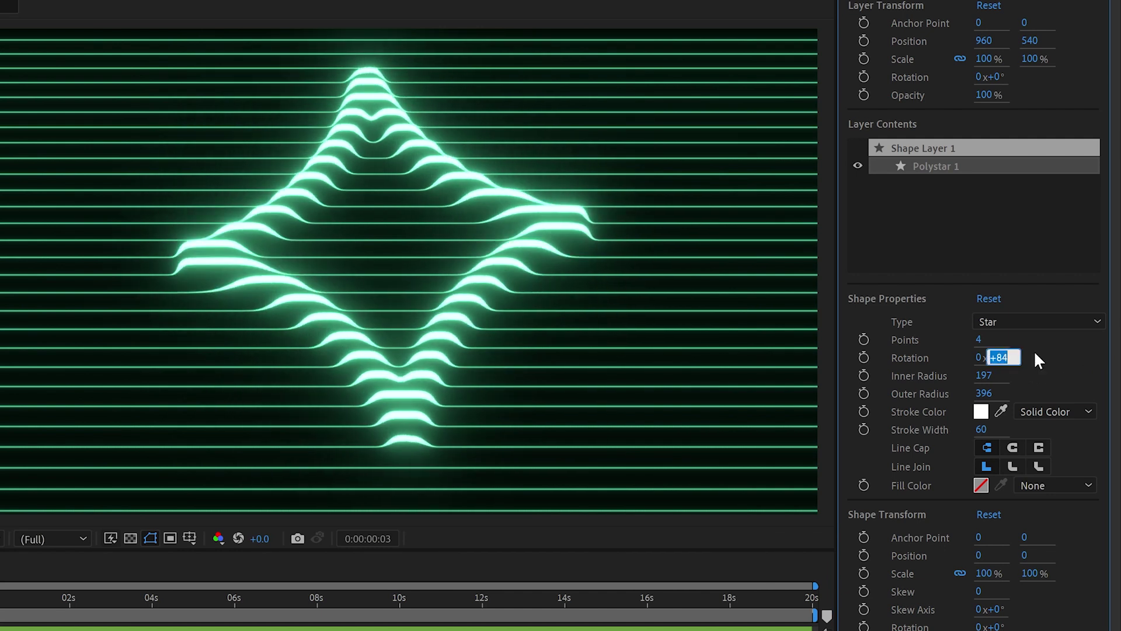
{"action": "type", "text": "0"}
{"action": "key", "text": "Return"}
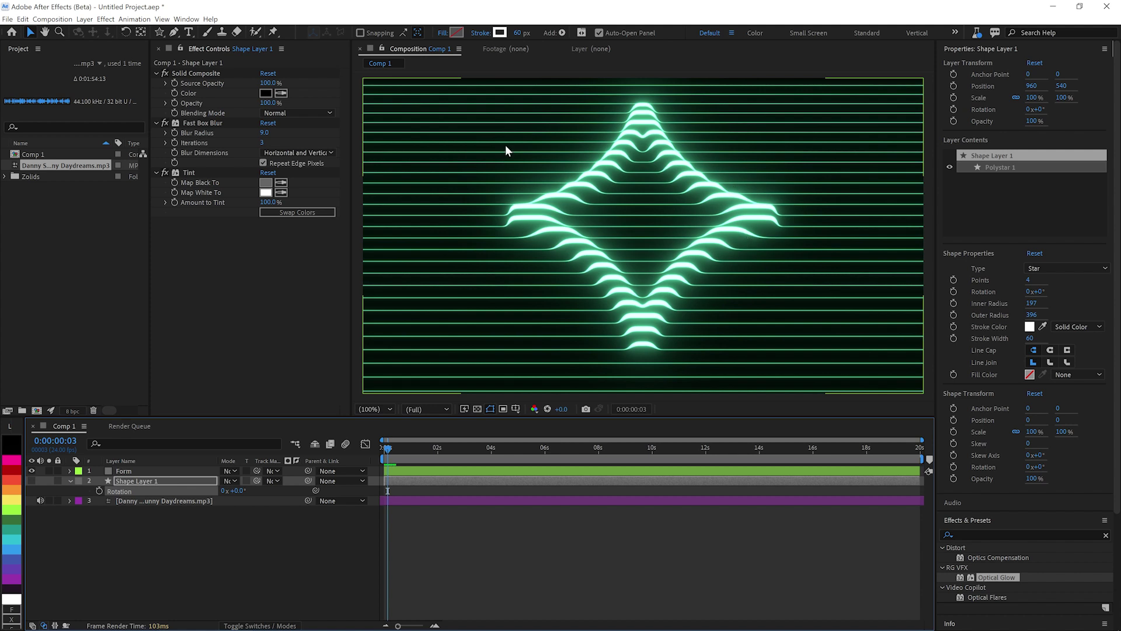
Add Curves to Shape Layer 1 and bend it into an S-shaped contrast curve
{"action": "key", "text": "Return"}
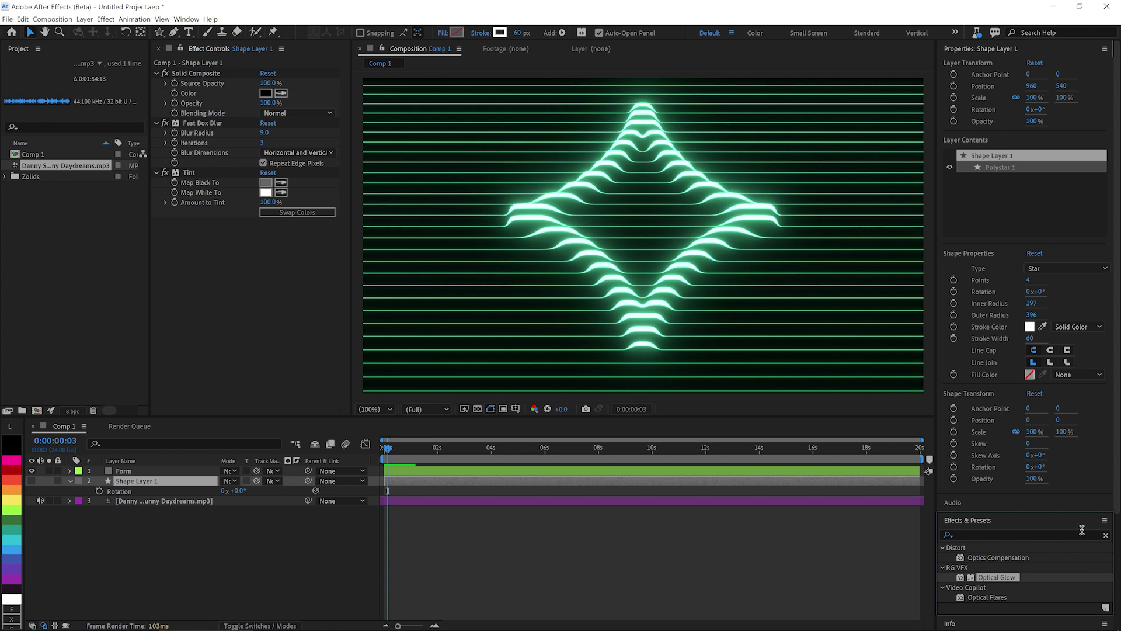
{"action": "left_click", "coordinate": [1105, 536]}
{"action": "left_click", "coordinate": [1071, 535]}
{"action": "type", "text": "curve"}
{"action": "double_click", "coordinate": [988, 596]}
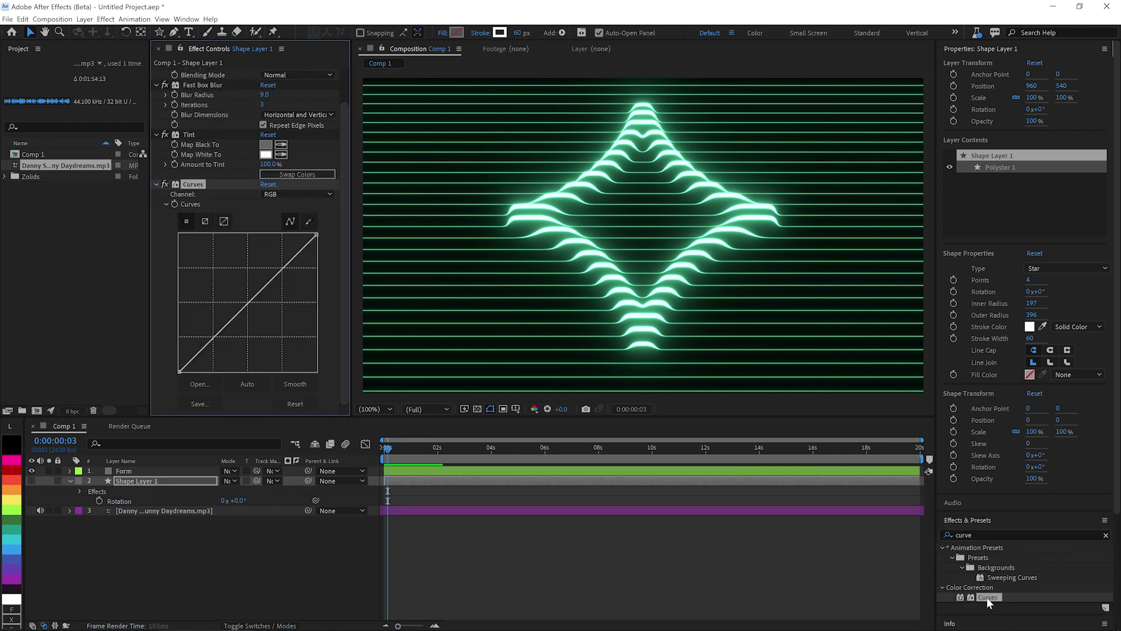
{"action": "left_click_drag", "start_coordinate": [298, 259], "coordinate": [278, 239]}
{"action": "mouse_move", "coordinate": [221, 324]}
{"action": "left_mouse_down"}
{"action": "mouse_move", "coordinate": [238, 340]}
{"action": "mouse_move", "coordinate": [229, 330]}
{"action": "left_mouse_up"}
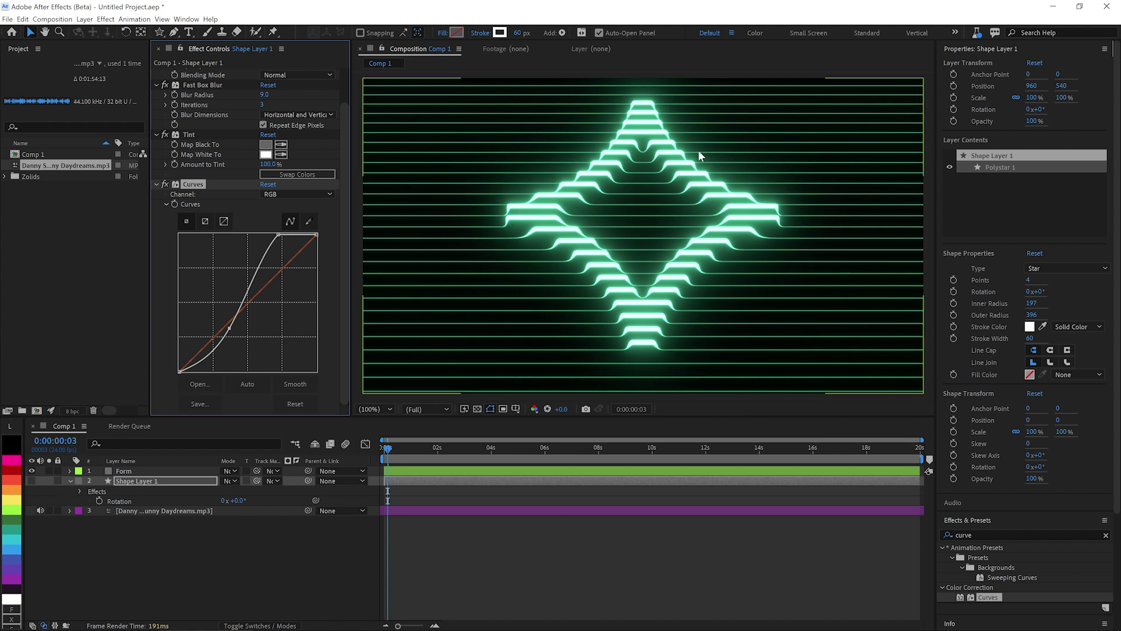
Move the Curves effect below Tint in the effect stack
{"action": "left_click_drag", "start_coordinate": [193, 184], "coordinate": [199, 132]}
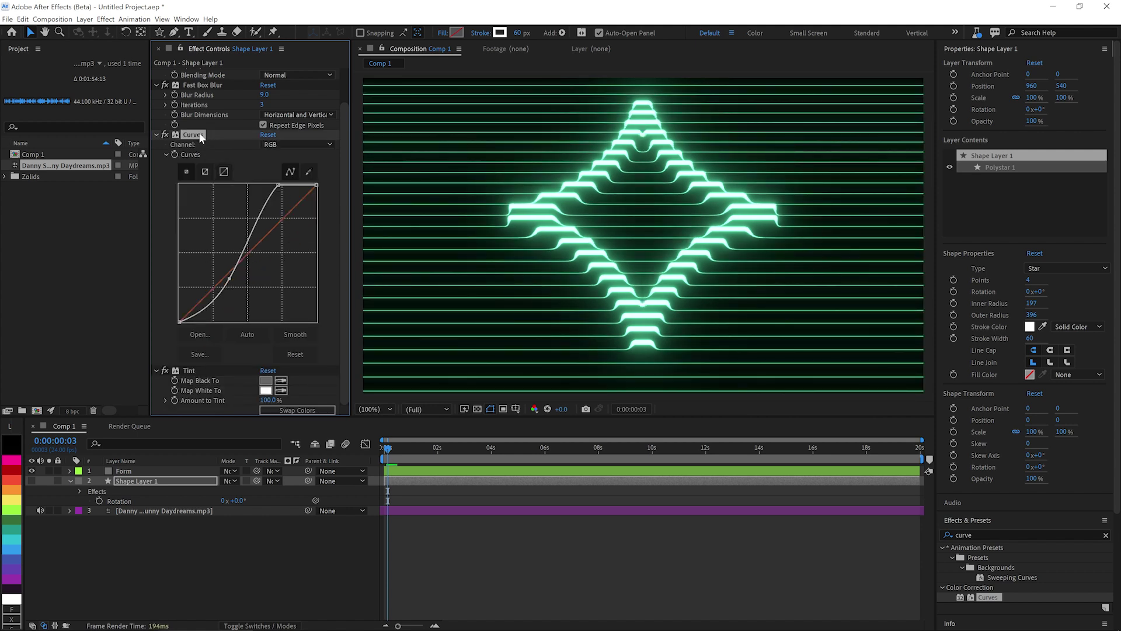
{"action": "scroll", "coordinate": [153, 367], "scroll_direction": "up", "scroll_amount": 1}
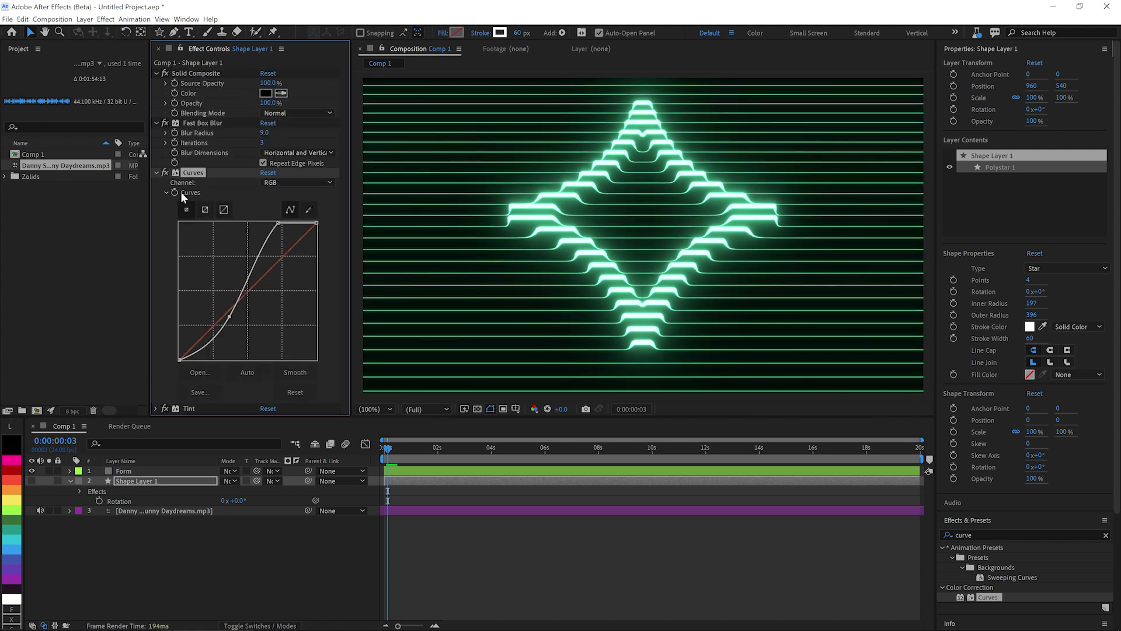
{"action": "left_click", "coordinate": [156, 173]}
{"action": "left_click_drag", "start_coordinate": [193, 183], "coordinate": [196, 201]}
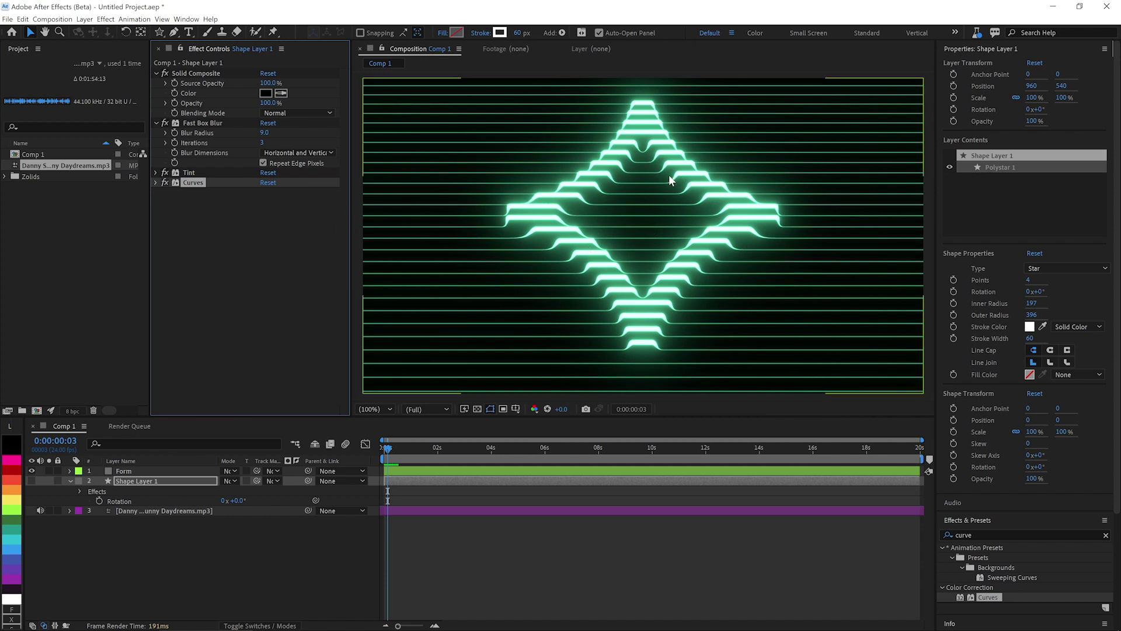
{"action": "left_click", "coordinate": [153, 511]}
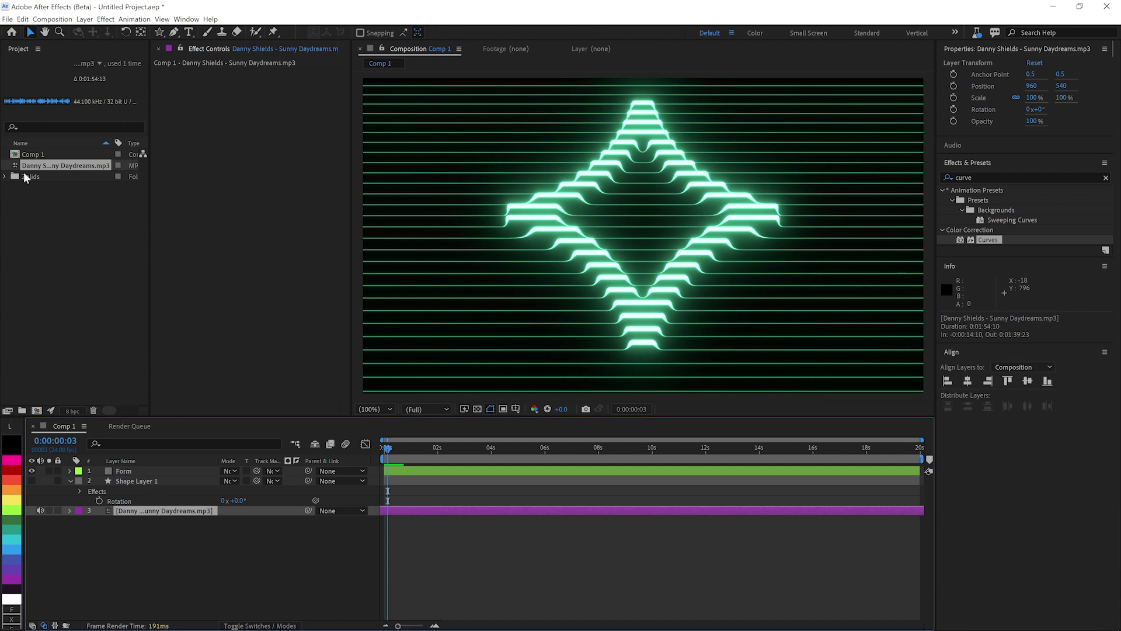
Add Gray Solid 1 from the Solids folder to the composition and solo it
{"action": "left_click", "coordinate": [7, 176]}
{"action": "left_click_drag", "start_coordinate": [48, 187], "coordinate": [159, 543]}
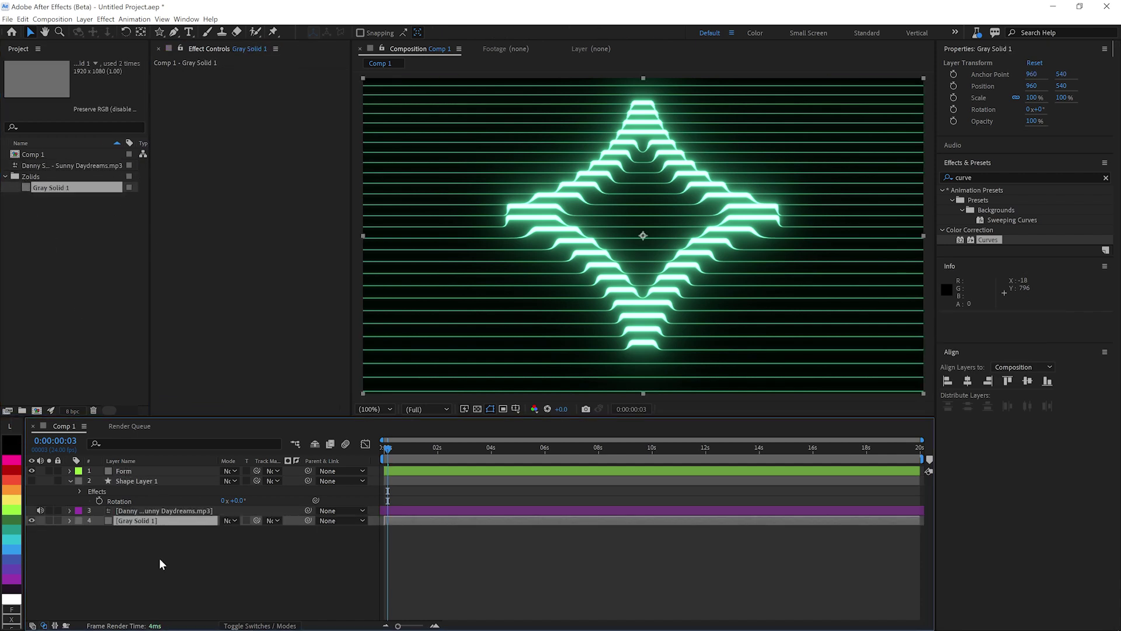
{"action": "left_click", "coordinate": [50, 522]}
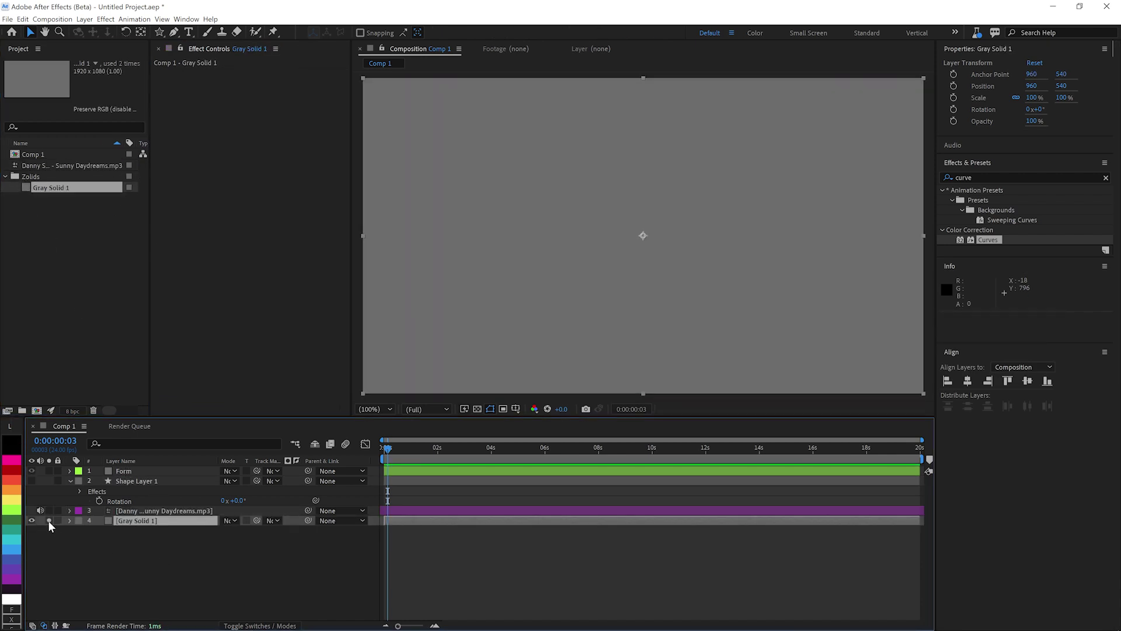
Apply Trapcode Sound Keys with the music mp3 as its Audio Layer
{"action": "left_click", "coordinate": [1018, 178]}
{"action": "key", "text": "ctrl+a"}
{"action": "type", "text": "sound"}
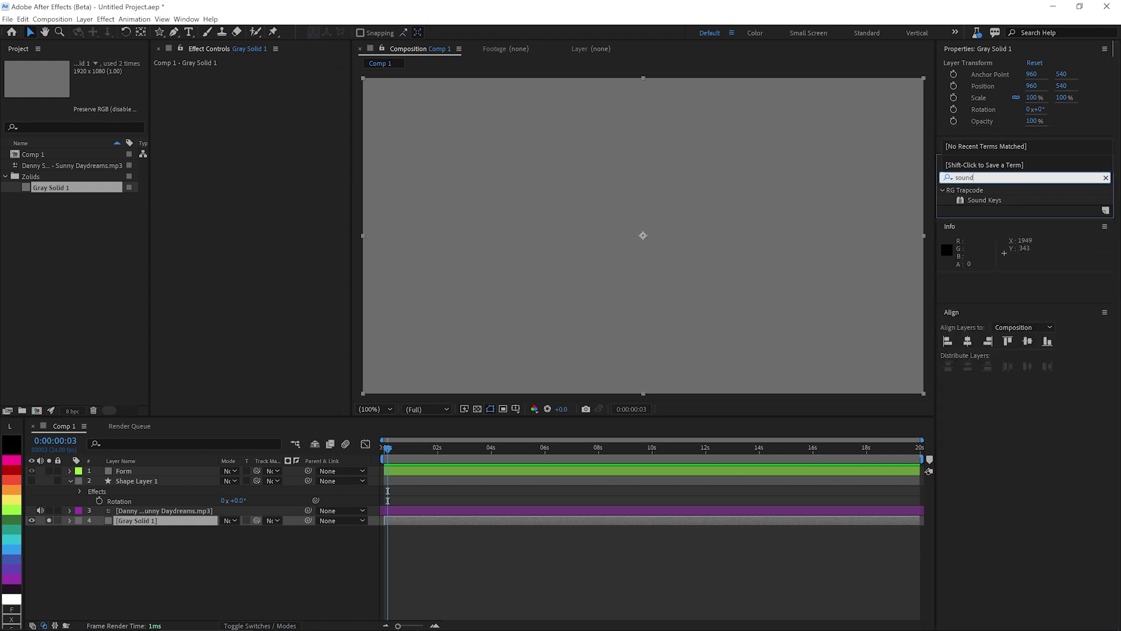
{"action": "double_click", "coordinate": [973, 199]}
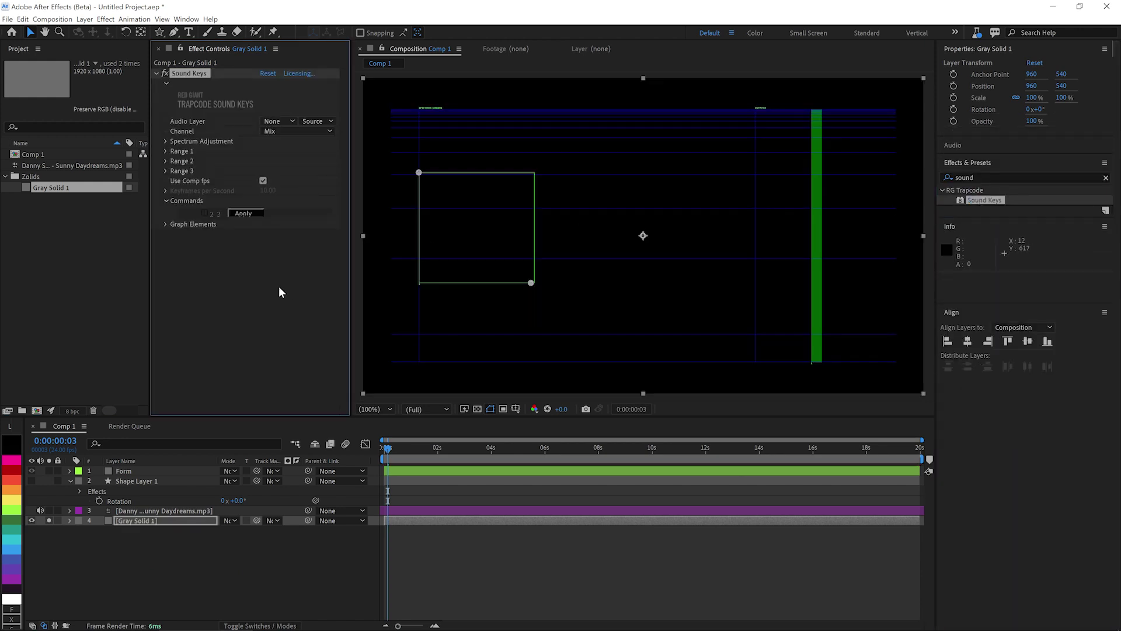
{"action": "left_click", "coordinate": [276, 121]}
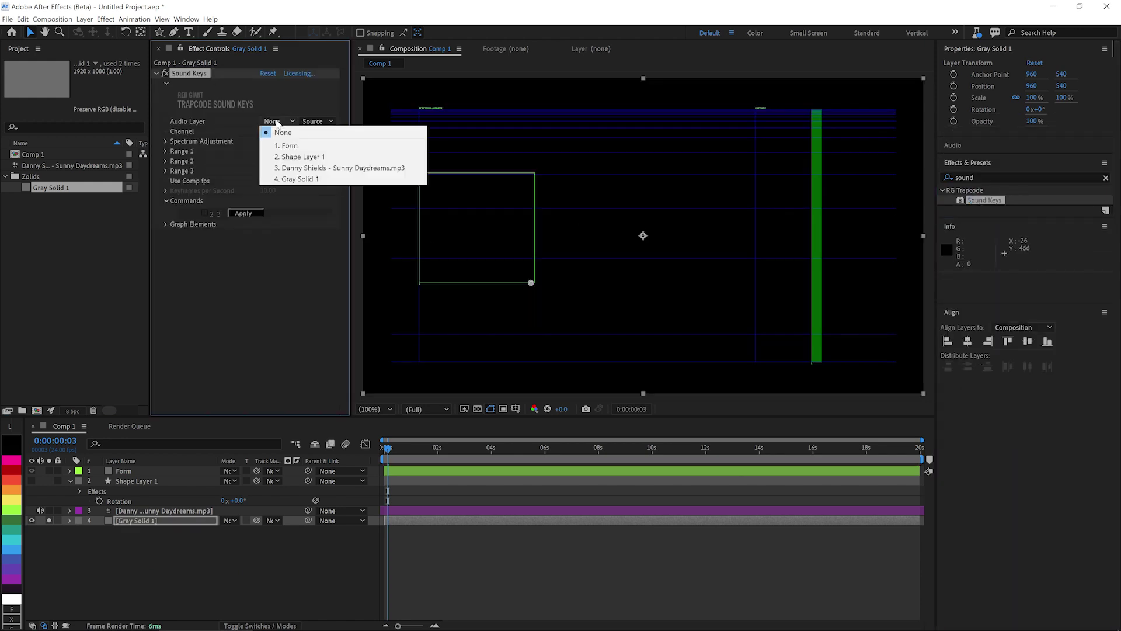
{"action": "left_click", "coordinate": [298, 167]}
{"action": "left_click", "coordinate": [276, 120]}
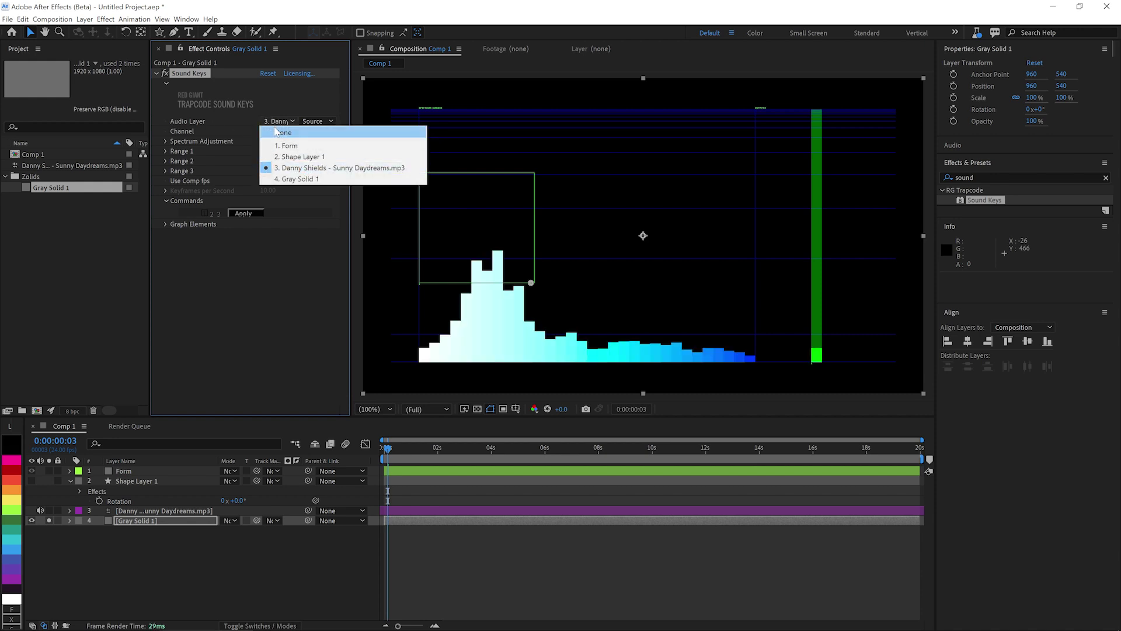
Box Sound Keys Range 1 tightly around the tallest low-frequency spectrum peak
{"action": "left_click", "coordinate": [282, 323]}
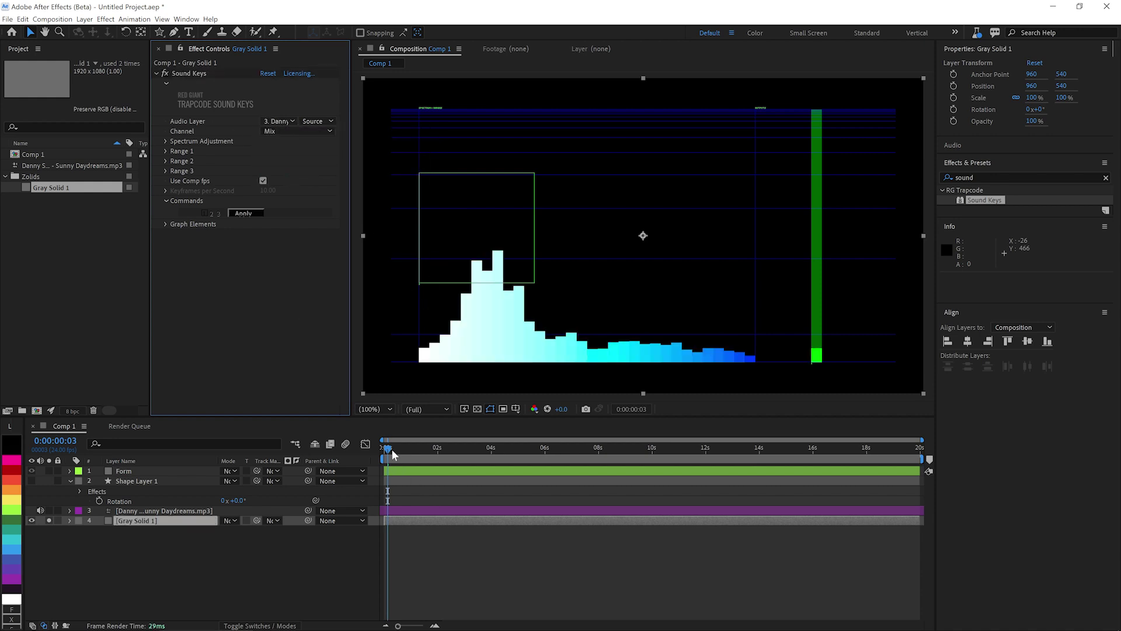
{"action": "left_click_drag", "start_coordinate": [388, 449], "coordinate": [409, 450]}
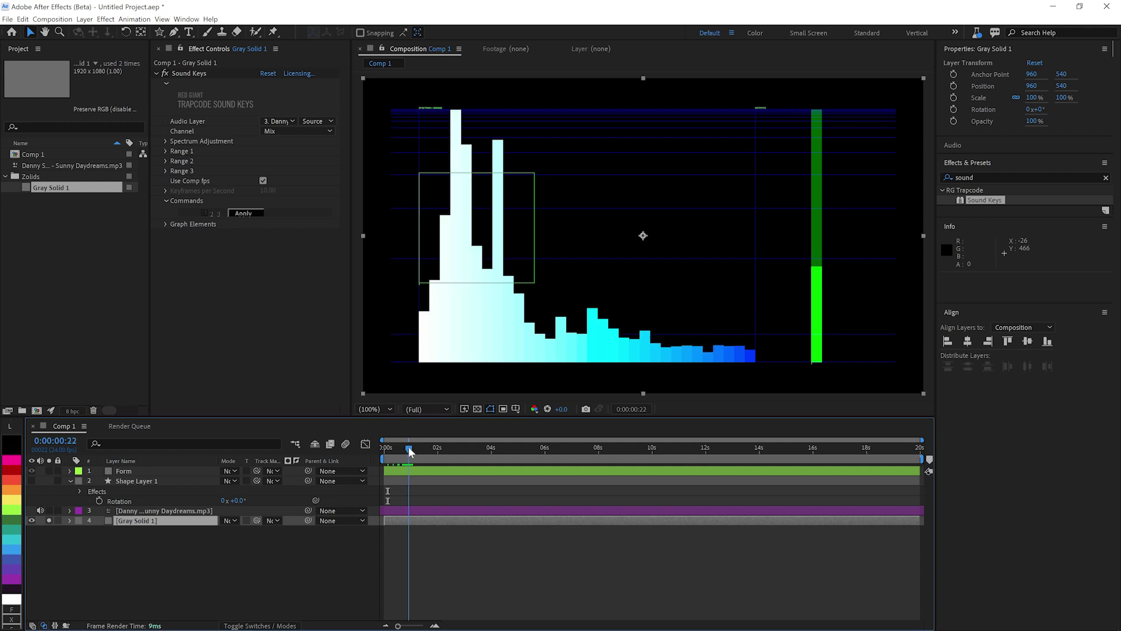
{"action": "left_click", "coordinate": [165, 150]}
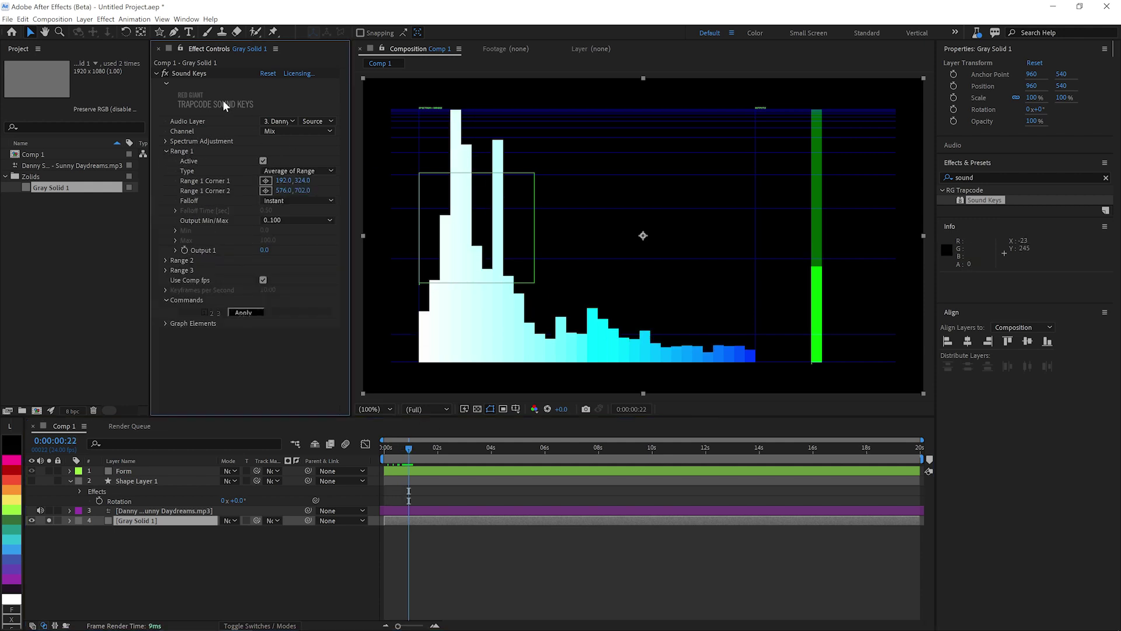
{"action": "left_click", "coordinate": [193, 73]}
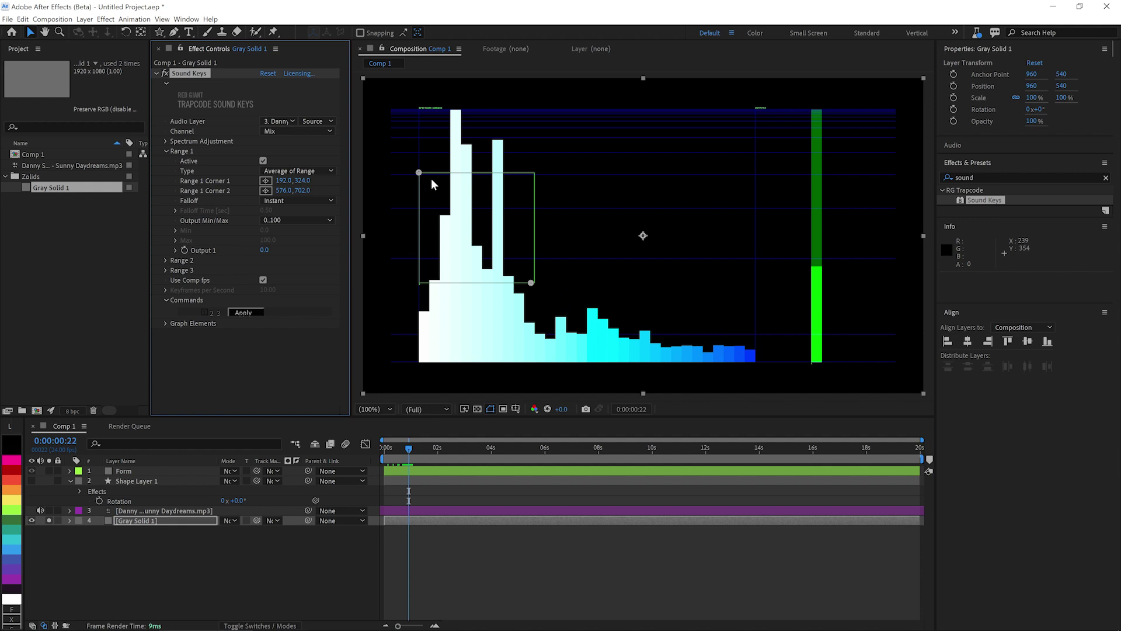
{"action": "left_click_drag", "start_coordinate": [419, 174], "coordinate": [452, 113]}
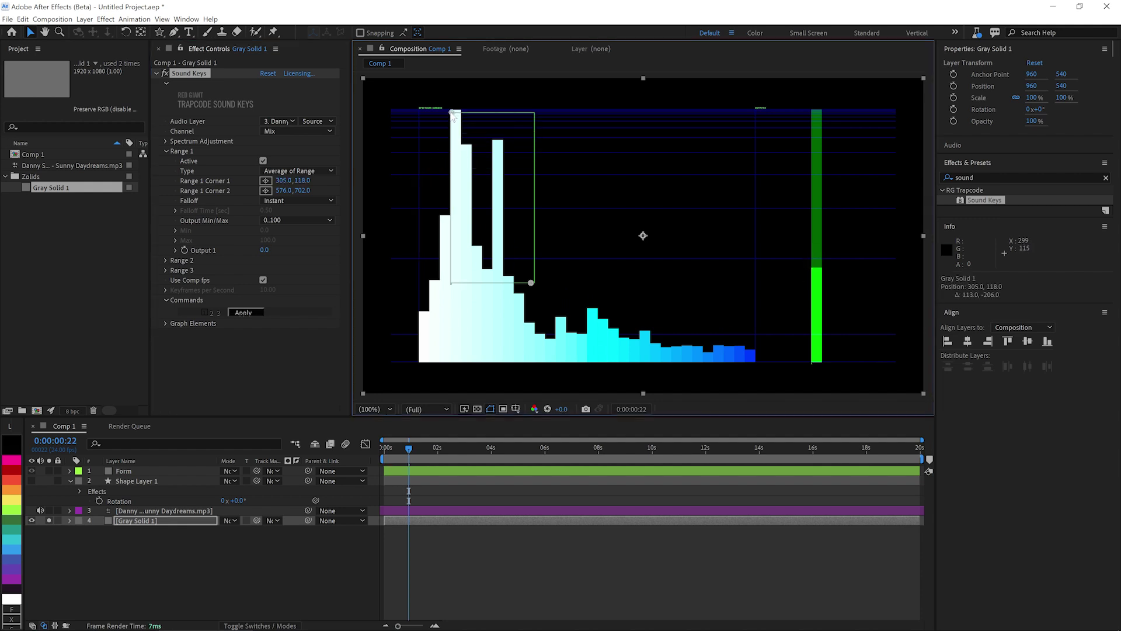
{"action": "left_click_drag", "start_coordinate": [529, 283], "coordinate": [456, 242]}
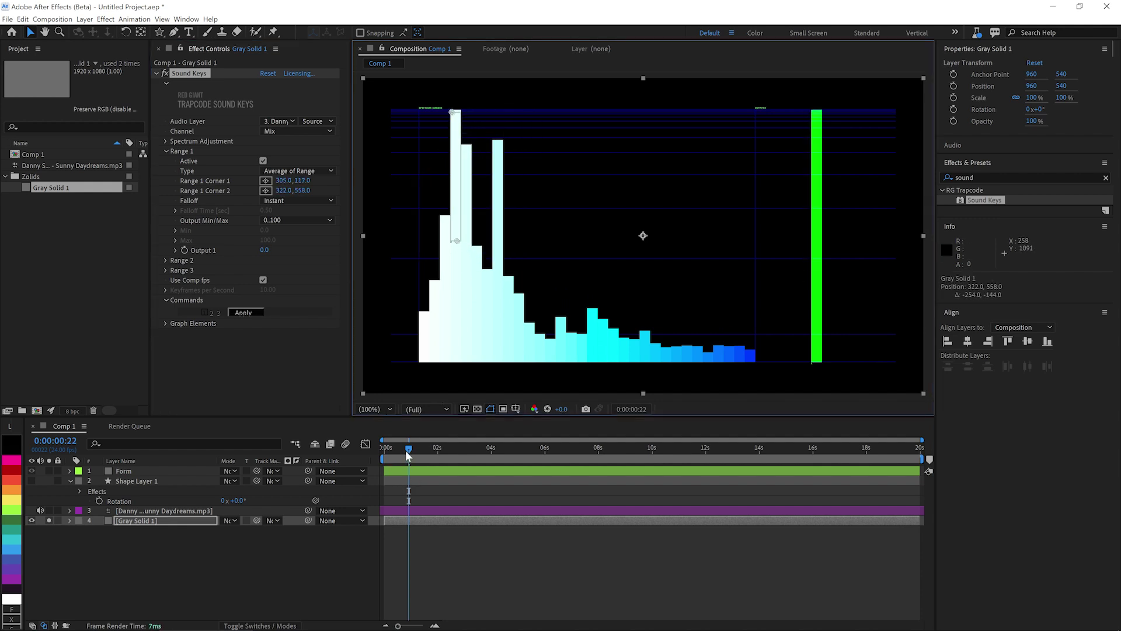
{"action": "left_click_drag", "start_coordinate": [409, 448], "coordinate": [379, 452]}
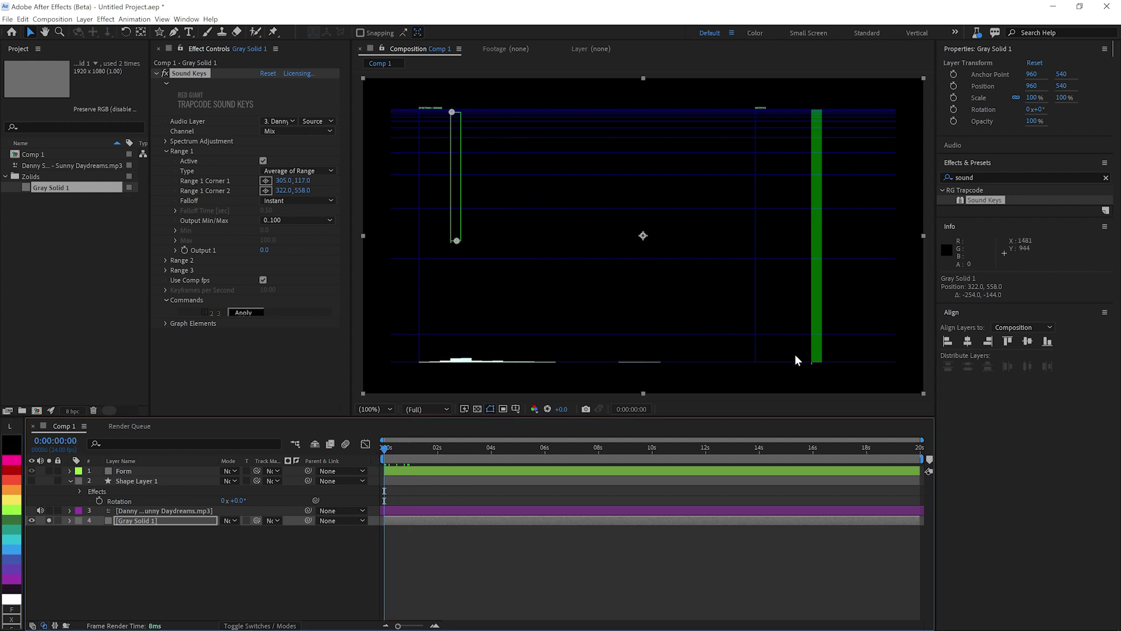
Toggle Range 2 on and off, then preview the spectrum reacting to the music
{"action": "left_click", "coordinate": [166, 261]}
{"action": "left_click", "coordinate": [263, 269]}
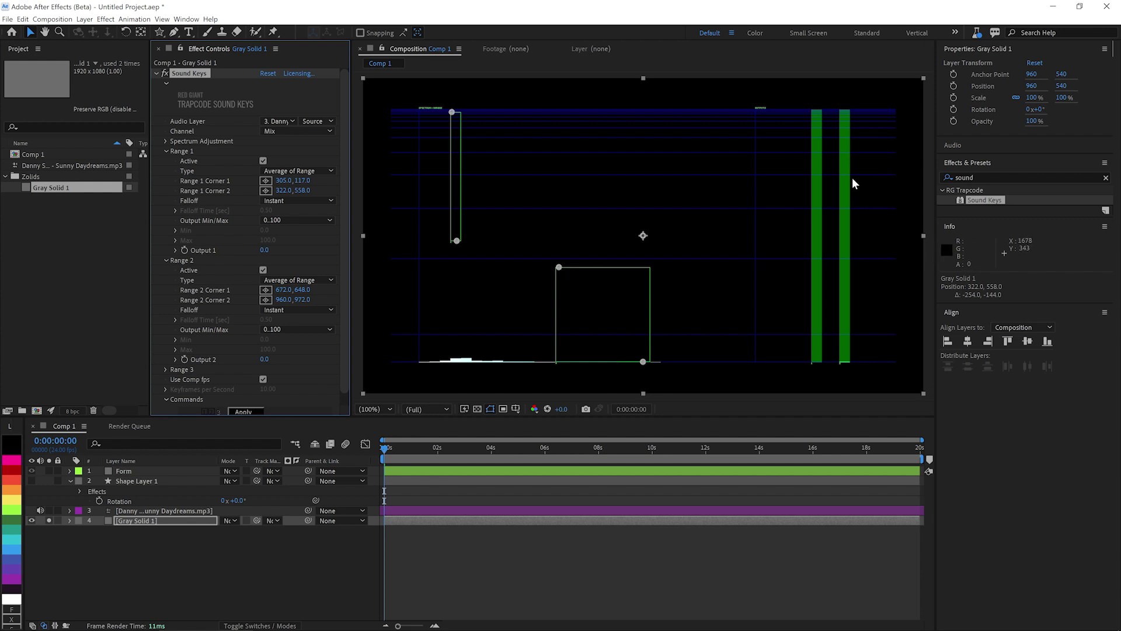
{"action": "left_click", "coordinate": [263, 270]}
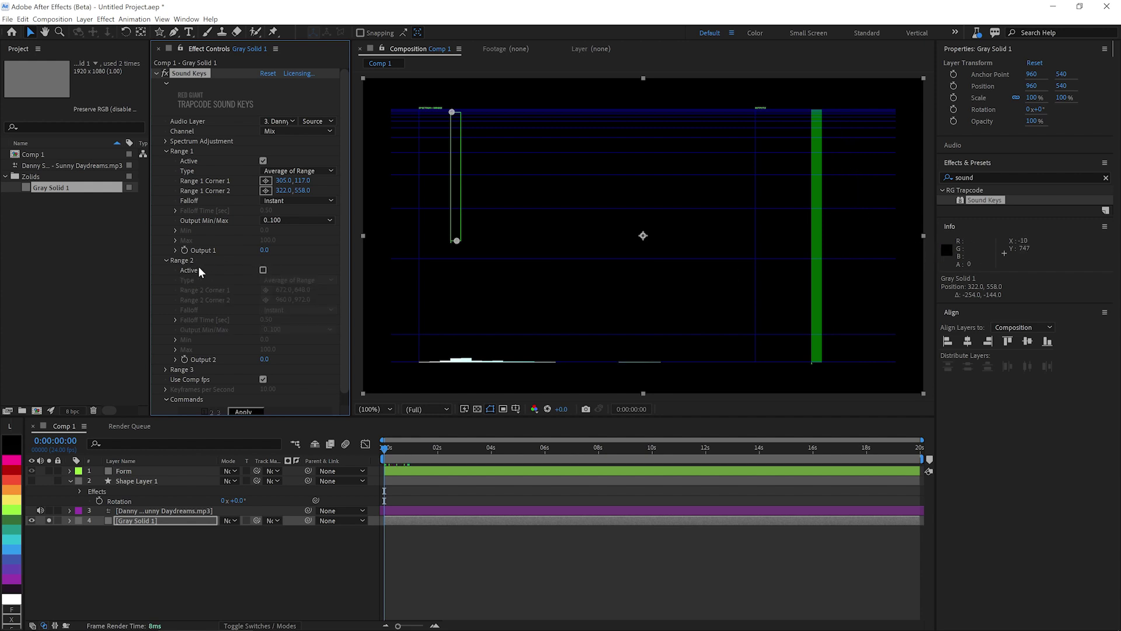
{"action": "left_click", "coordinate": [165, 261]}
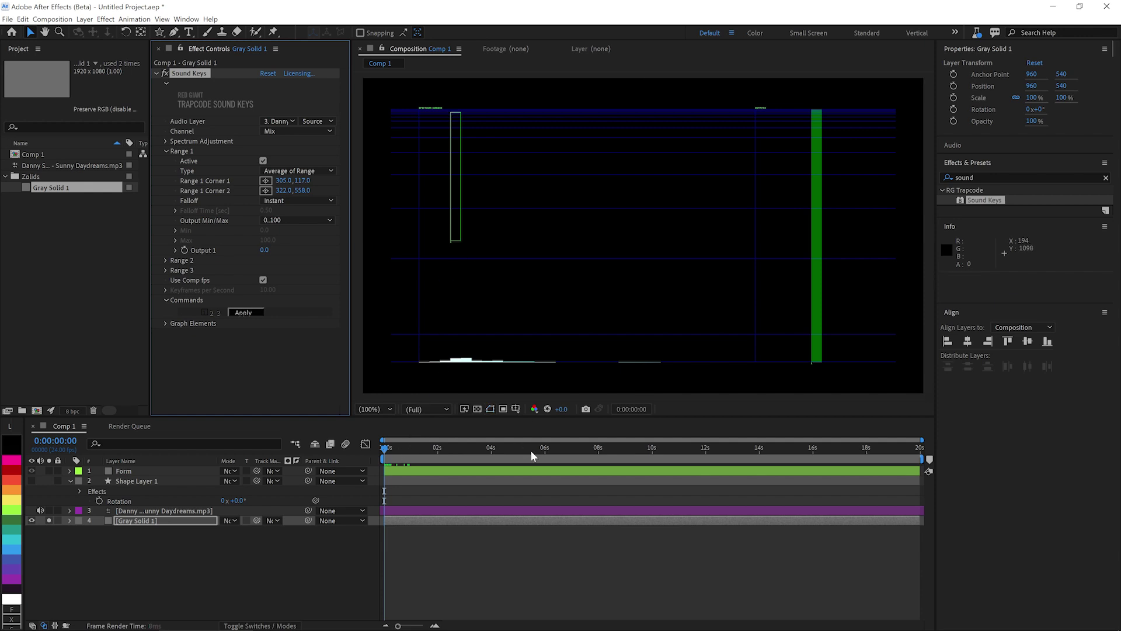
{"action": "key", "text": "space"}
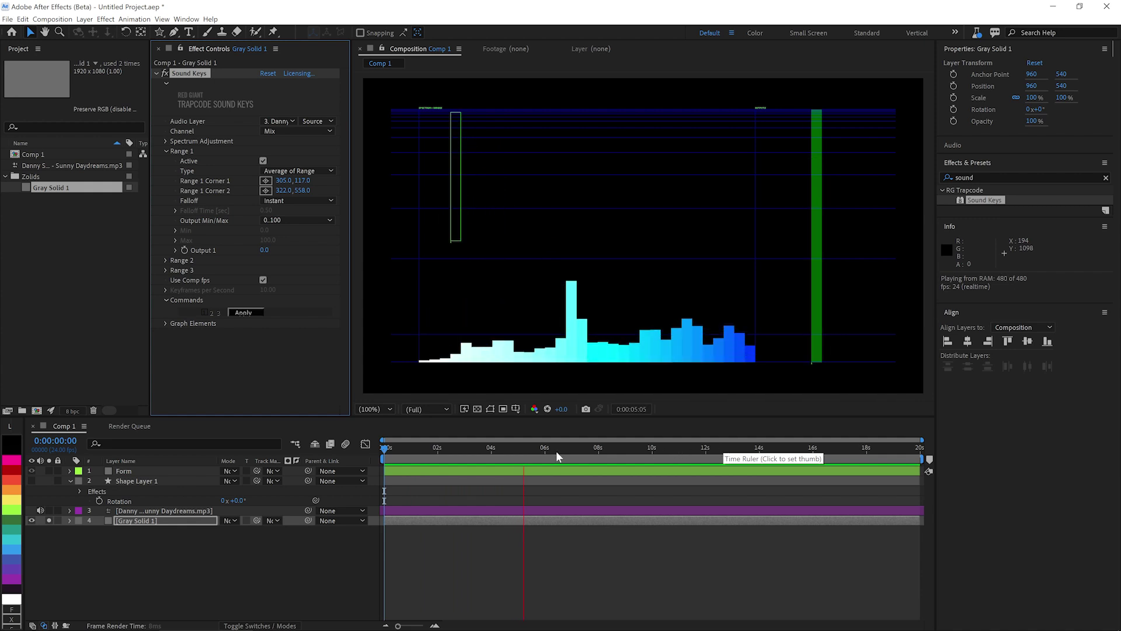
{"action": "left_click", "coordinate": [525, 452]}
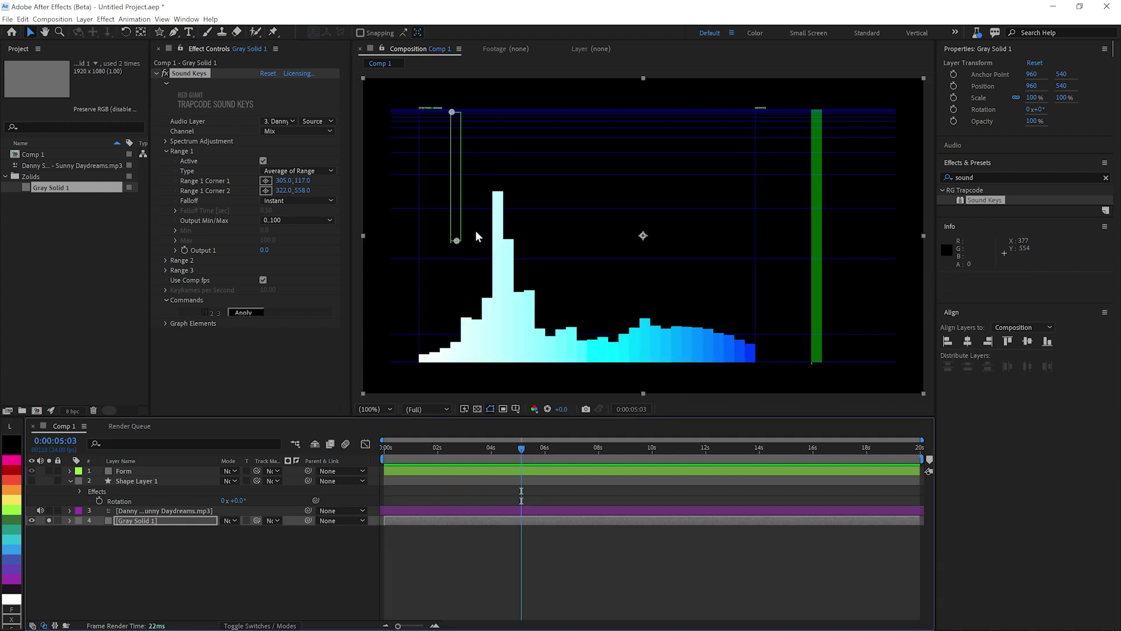
{"action": "left_click_drag", "start_coordinate": [521, 449], "coordinate": [598, 448]}
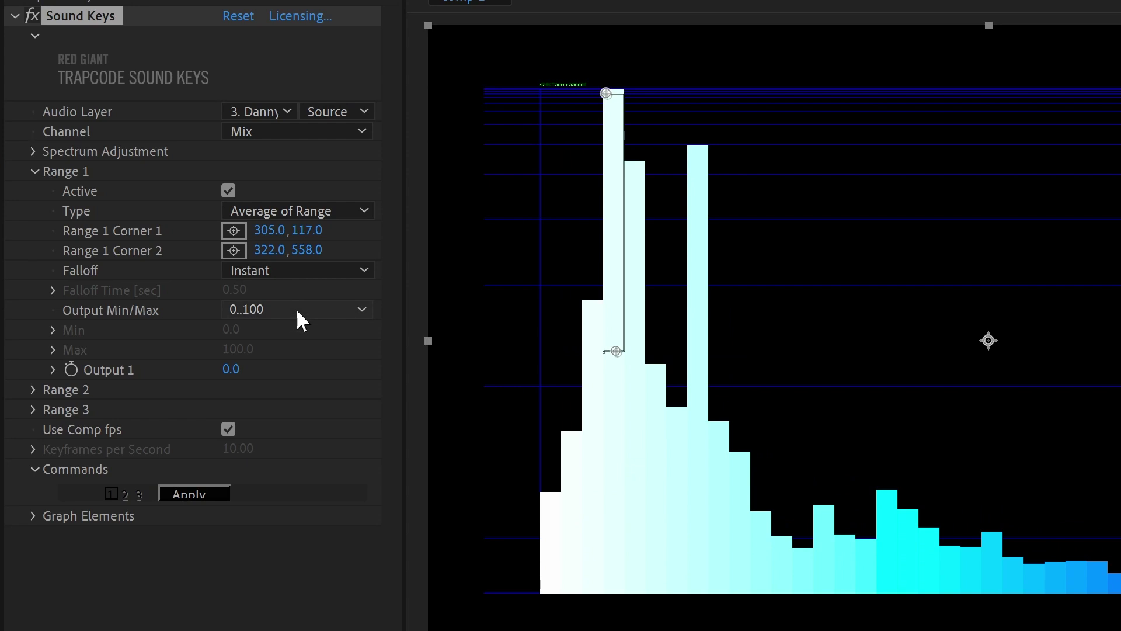
Set Range 1 Output to 0..1 and Falloff to None (integrate)
{"action": "left_click", "coordinate": [296, 309]}
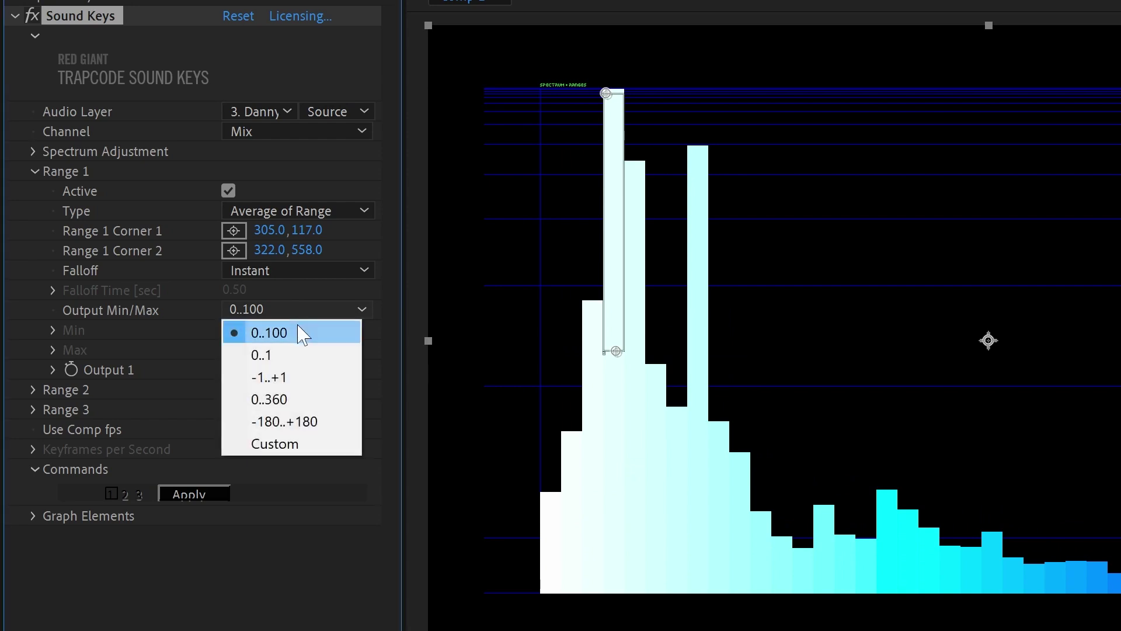
{"action": "scroll", "coordinate": [311, 320], "scroll_direction": "down", "scroll_amount": 1}
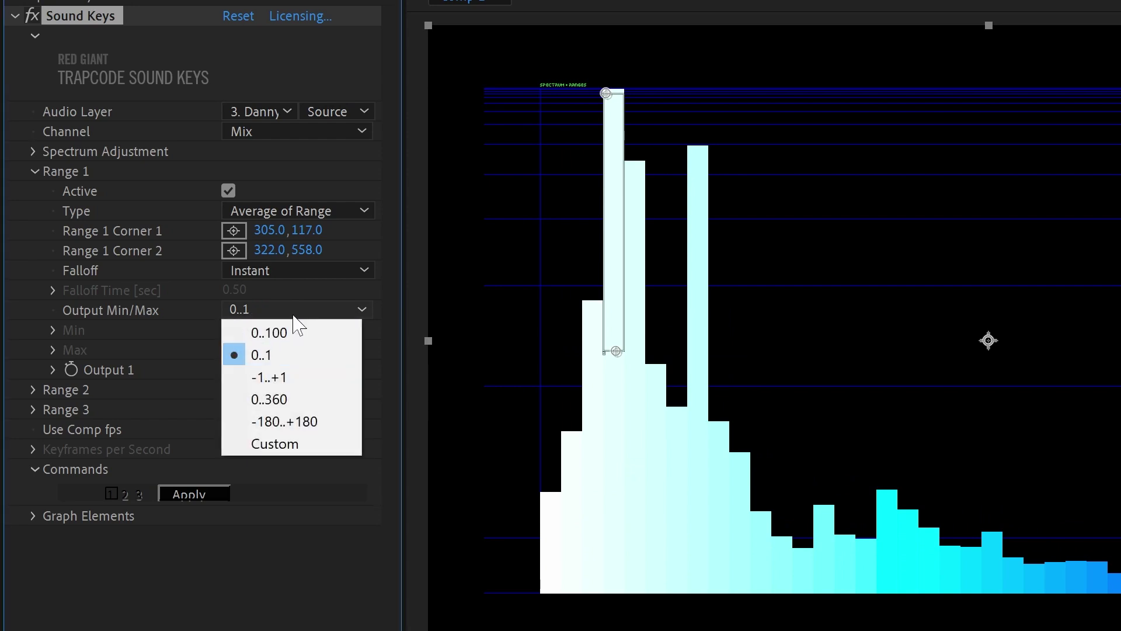
{"action": "left_click", "coordinate": [279, 561]}
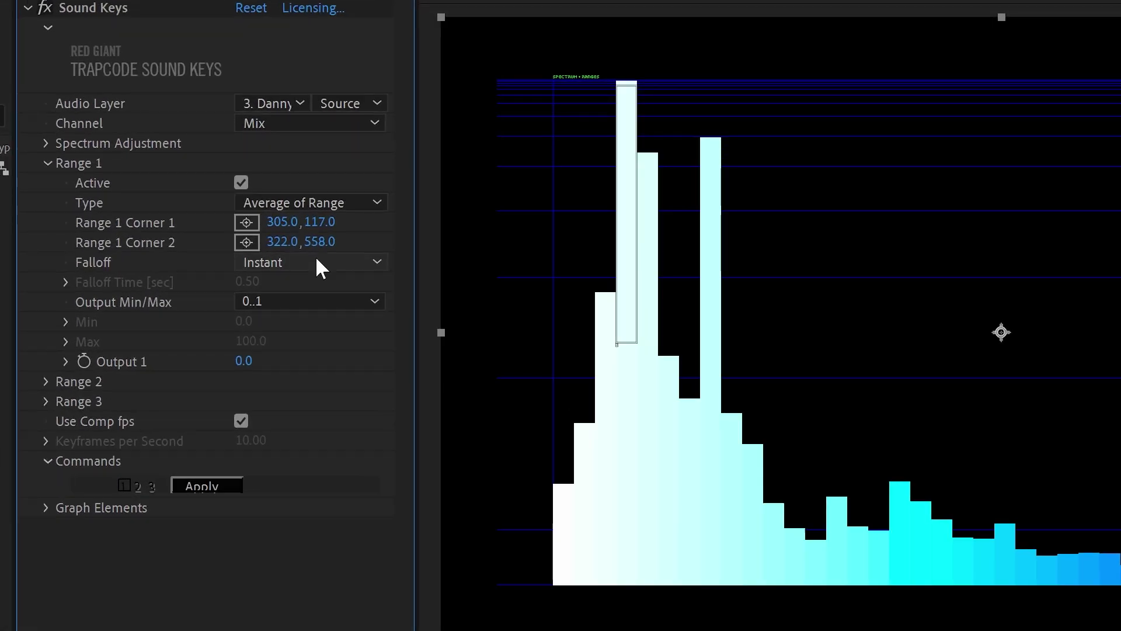
{"action": "left_click", "coordinate": [315, 257]}
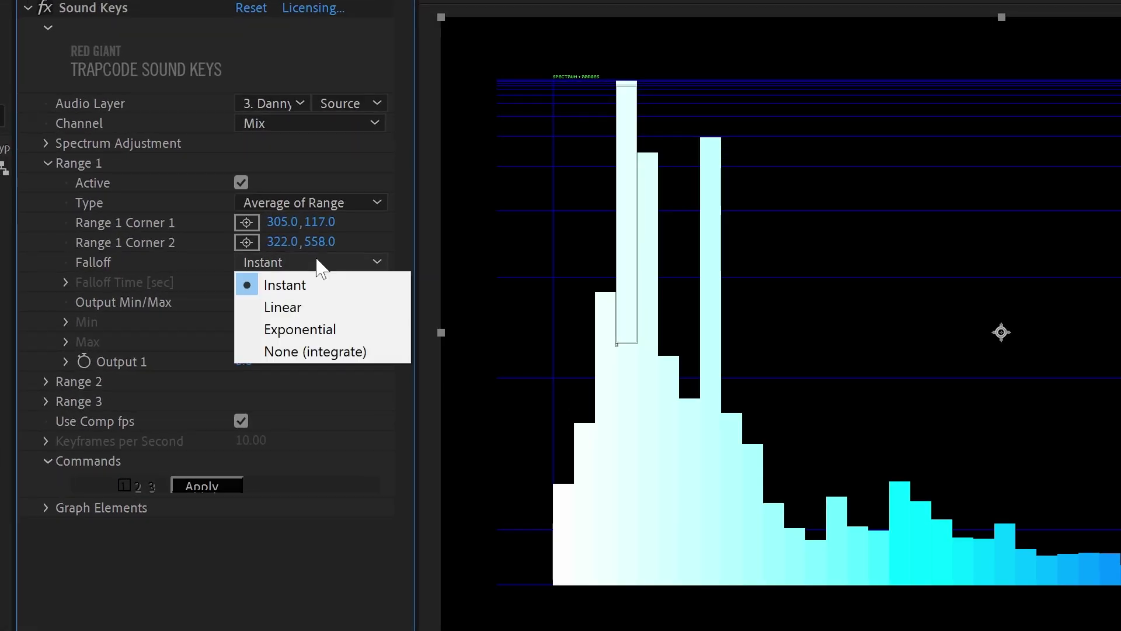
{"action": "left_click", "coordinate": [315, 352]}
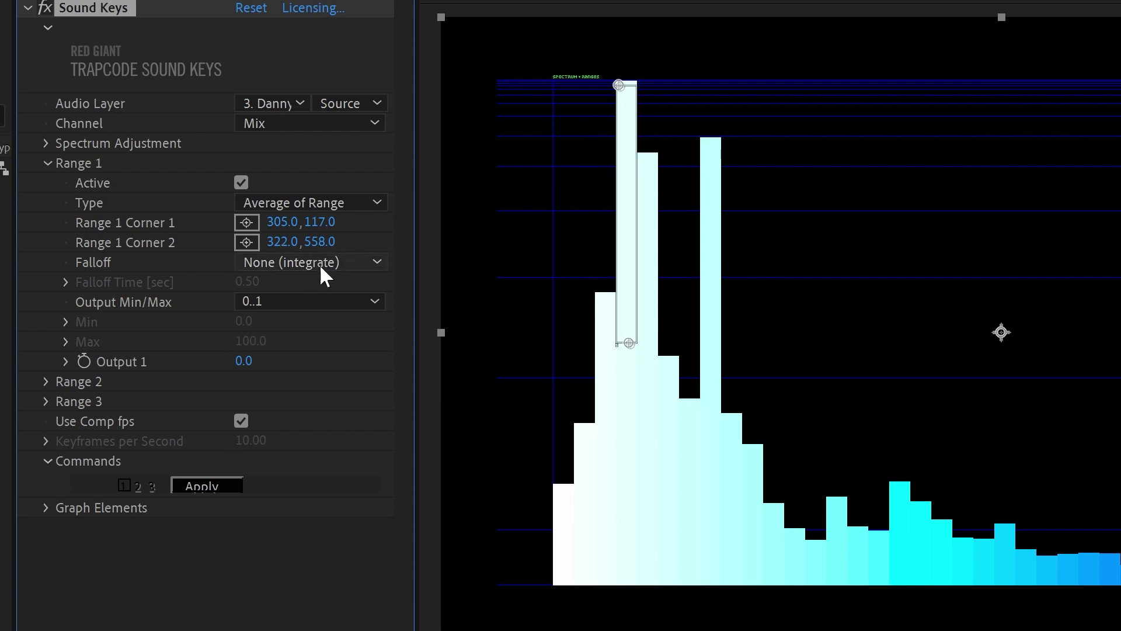
Bake Range 1 into Output 1 keyframes and rename the solid 'Sound Keys'
{"action": "left_click", "coordinate": [226, 483]}
{"action": "left_click", "coordinate": [173, 530]}
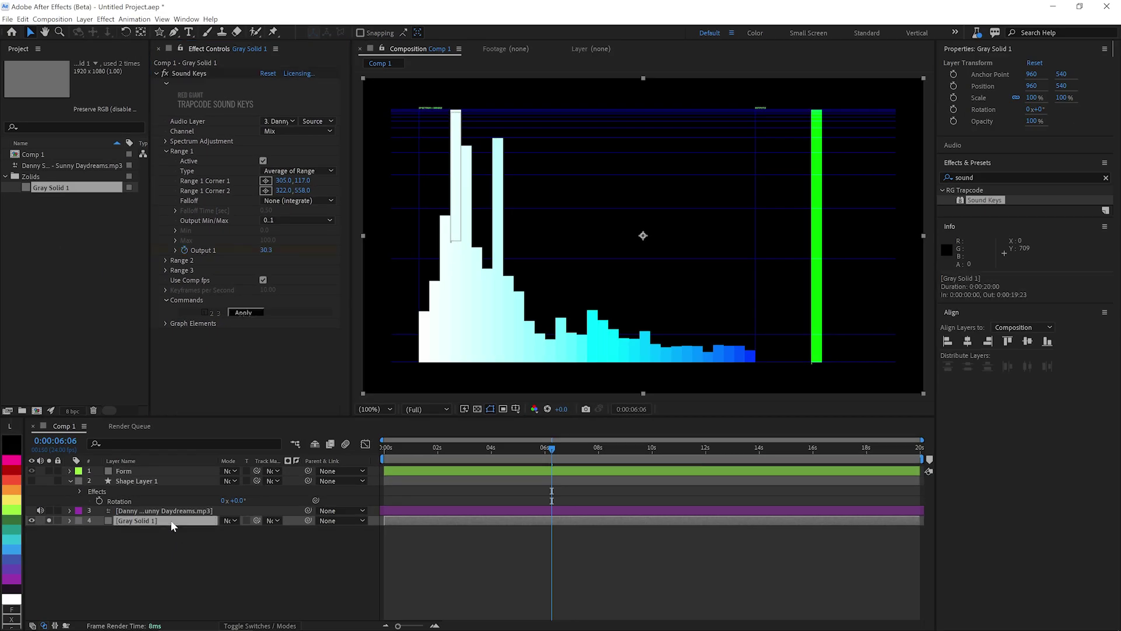
{"action": "key", "text": "Return"}
{"action": "type", "text": "Sound K"}
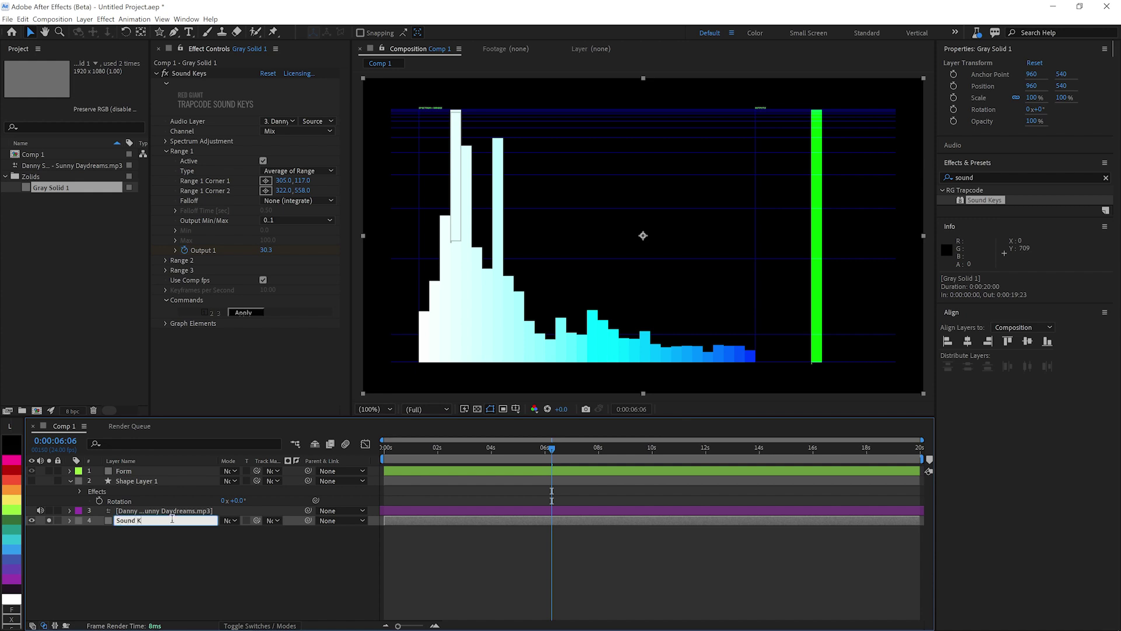
{"action": "type", "text": "eys"}
{"action": "key", "text": "Return"}
{"action": "left_click", "coordinate": [17, 567]}
{"action": "key", "text": "u"}
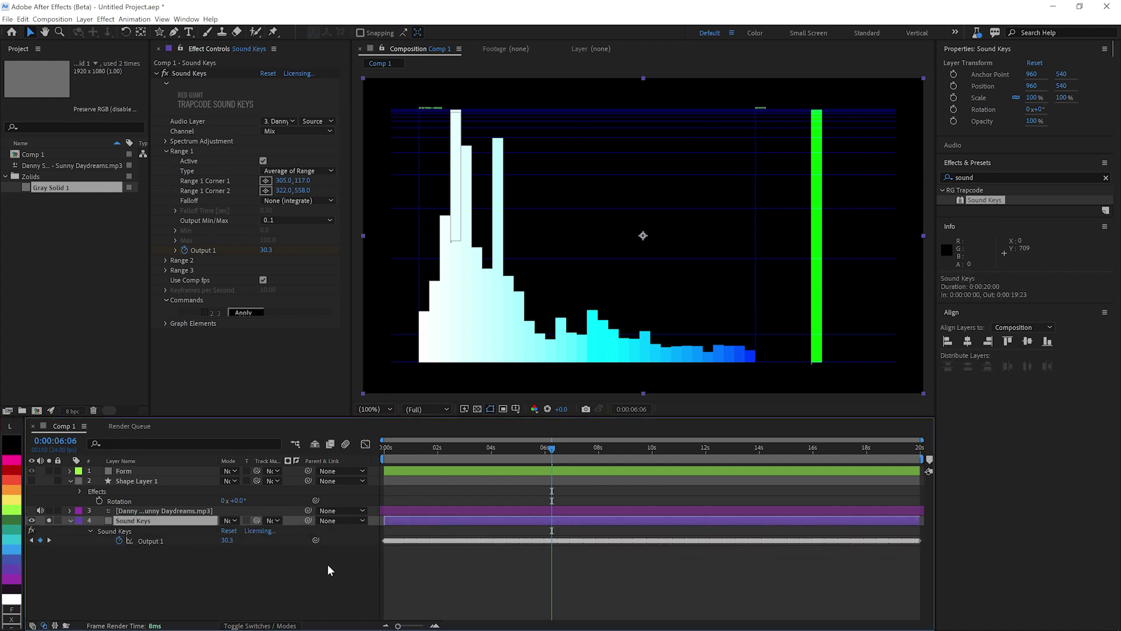
{"action": "left_click", "coordinate": [141, 480]}
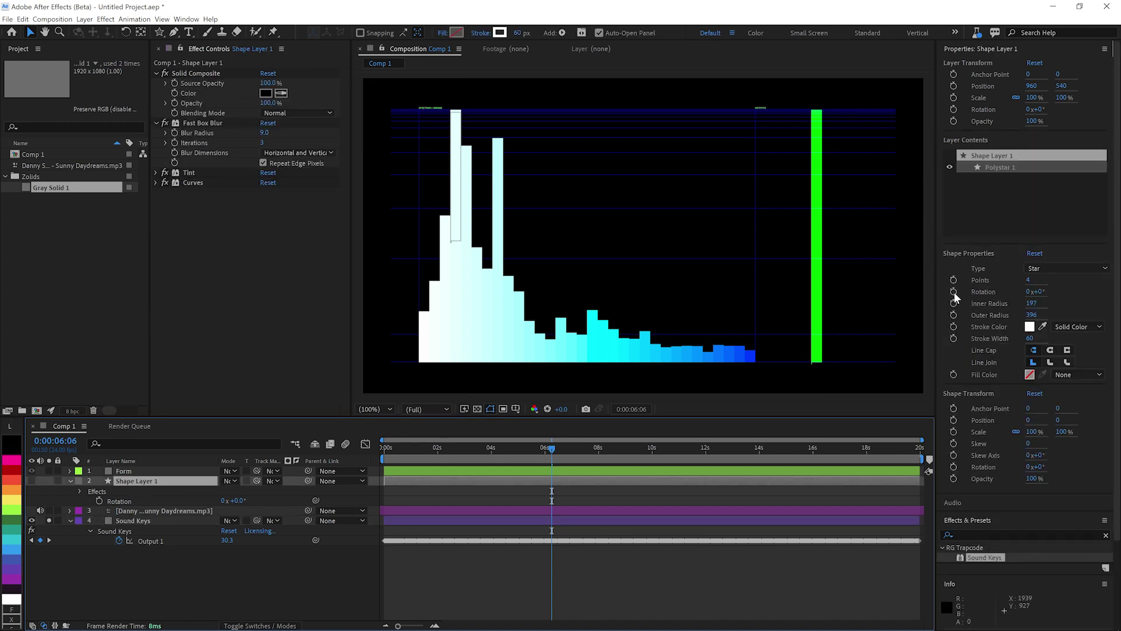
Link the Polystar Rotation by expression to Sound Keys Output 1
{"action": "left_click", "coordinate": [954, 292], "text": "alt"}
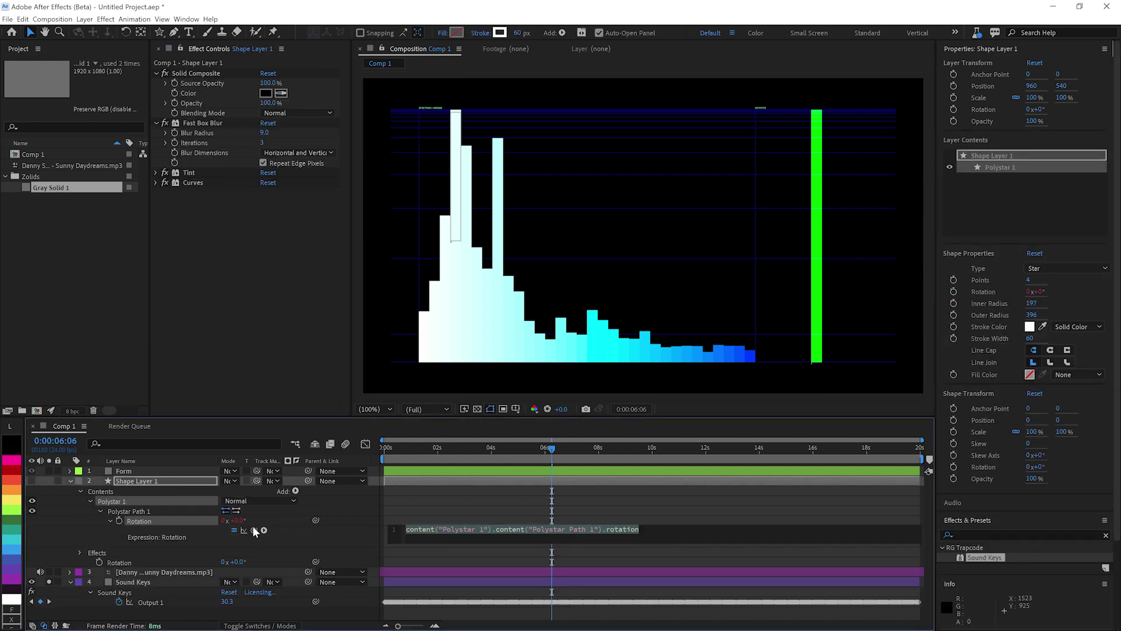
{"action": "left_click_drag", "start_coordinate": [253, 530], "coordinate": [182, 605]}
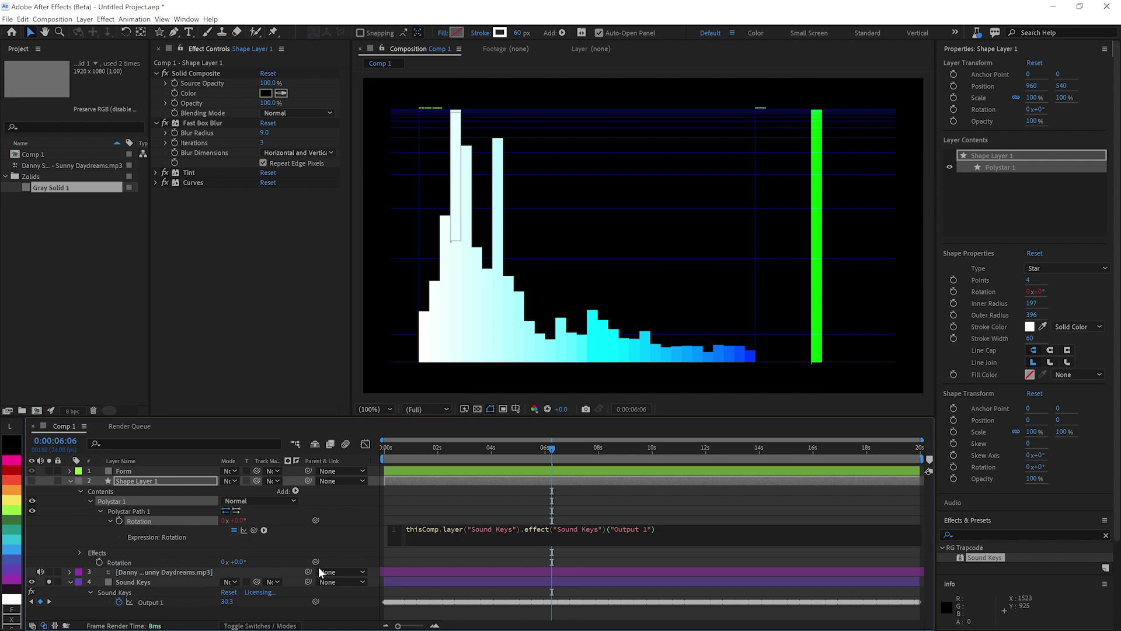
{"action": "left_click", "coordinate": [474, 484]}
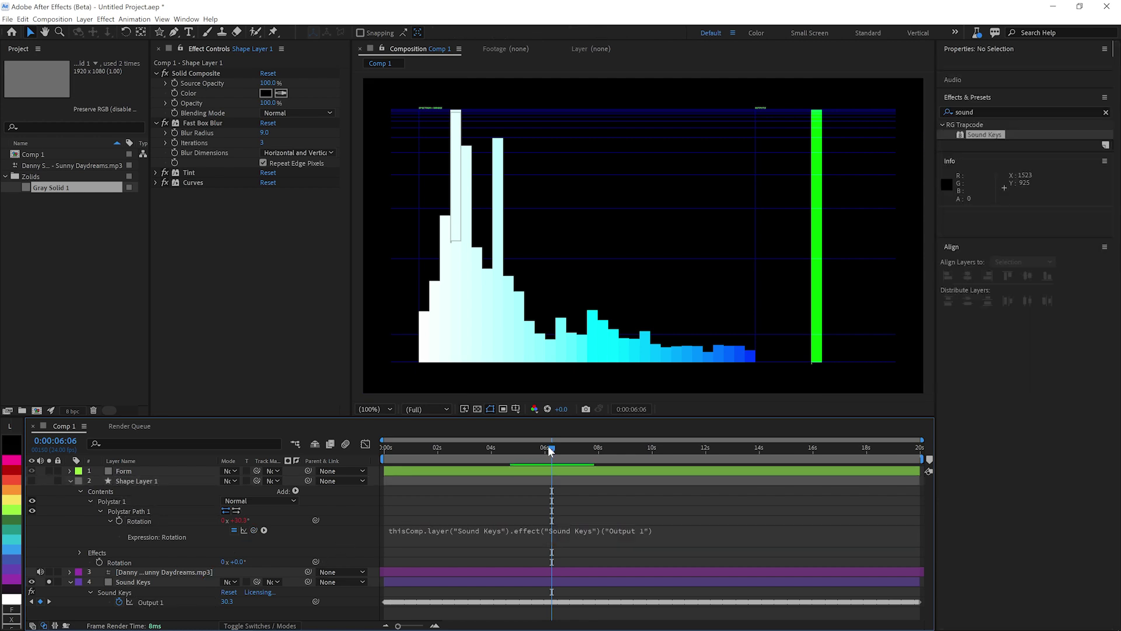
Solo Shape Layer 1 and preview the star rotating from the start
{"action": "left_click", "coordinate": [71, 480]}
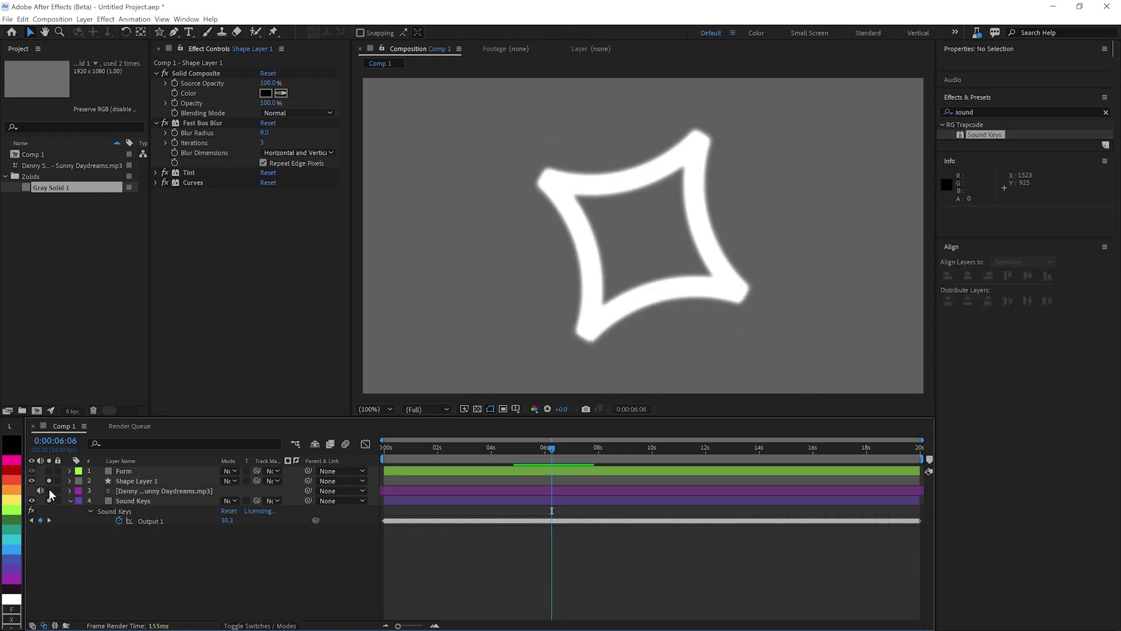
{"action": "left_click_drag", "start_coordinate": [550, 448], "coordinate": [383, 448]}
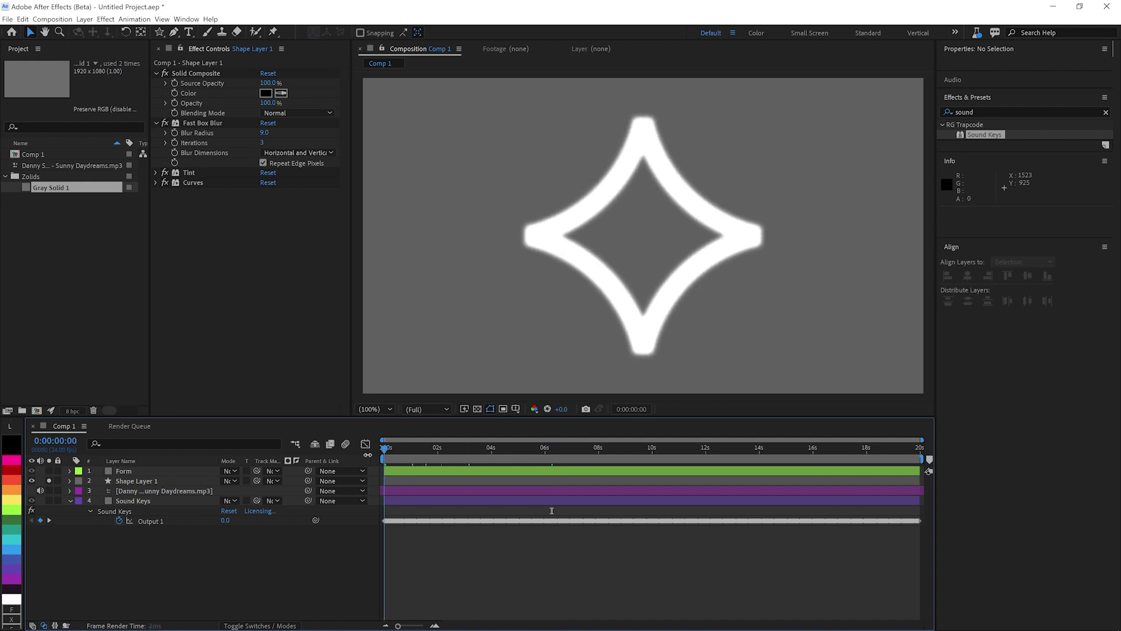
{"action": "key", "text": "space"}
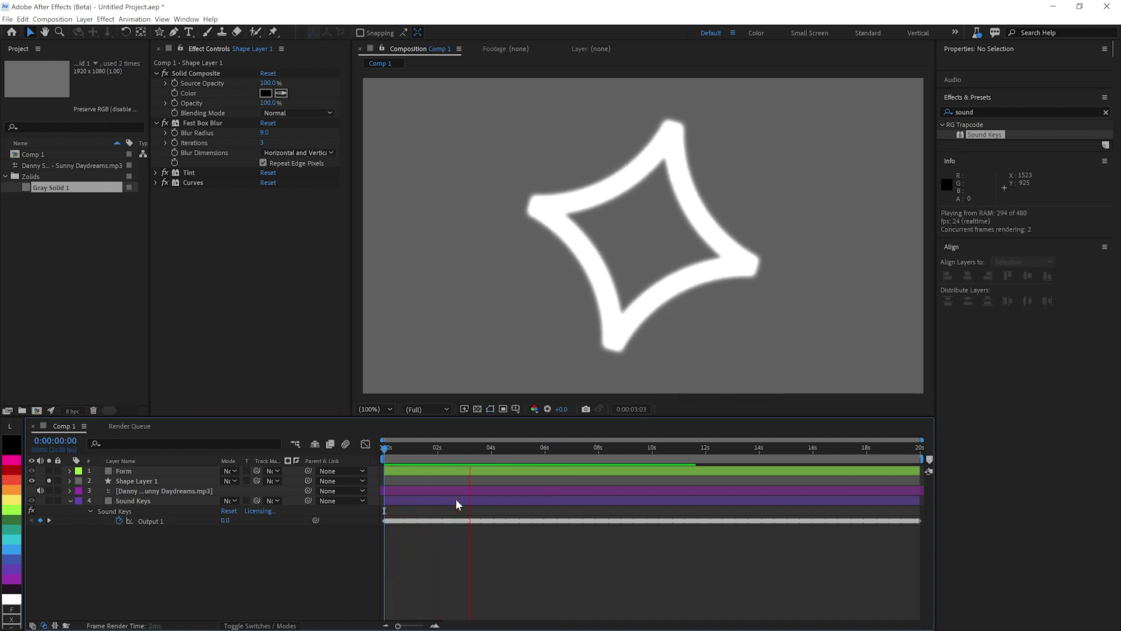
{"action": "key", "text": "space"}
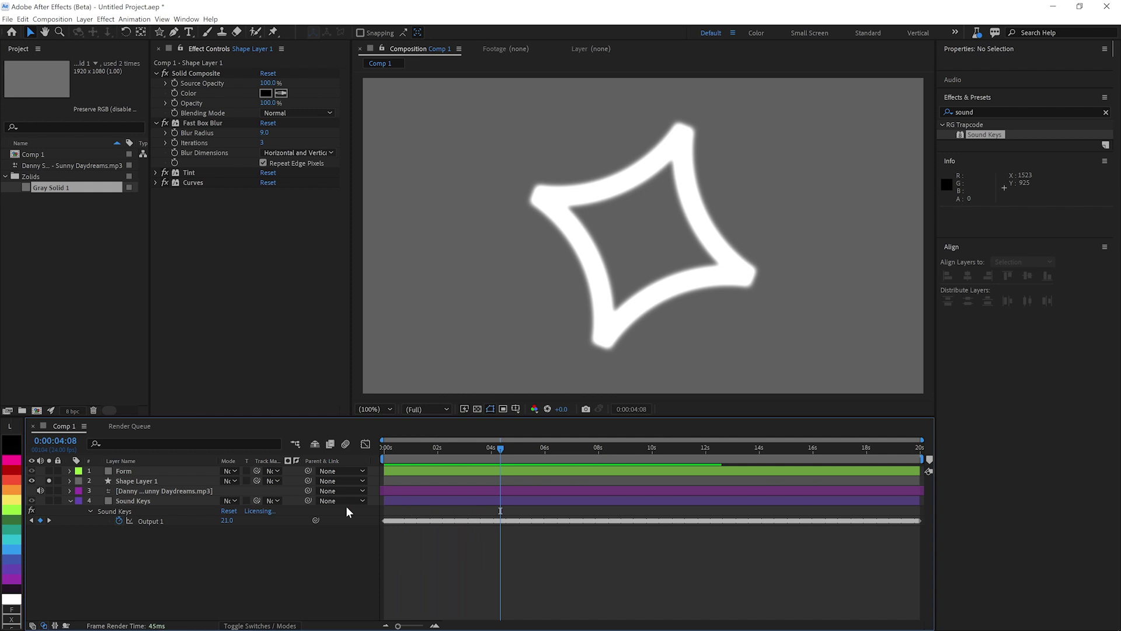
Extend the star layer's Rotation expression to Sound Keys Output 1 plus 10
{"action": "left_click", "coordinate": [150, 481]}
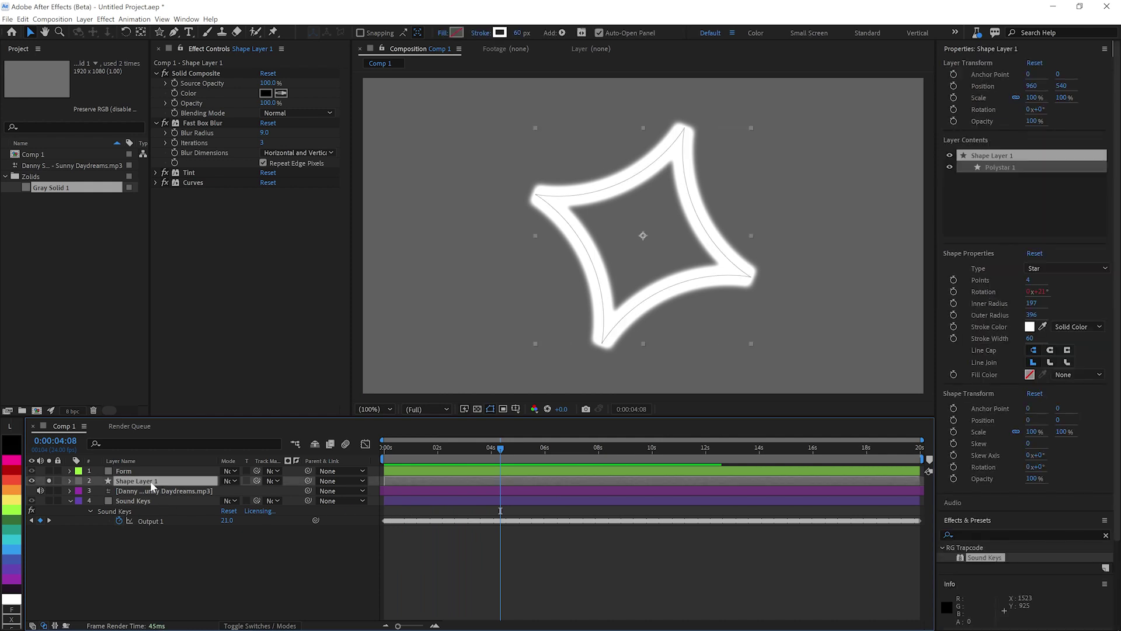
{"action": "key", "text": "e"}
{"action": "key", "text": "e"}
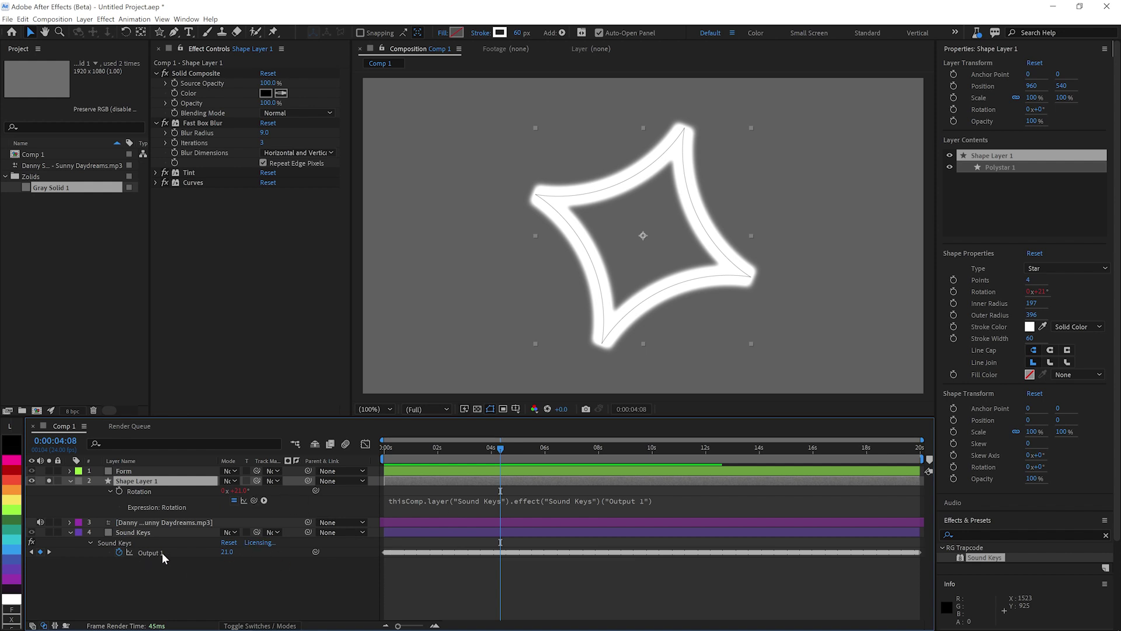
{"action": "left_click", "coordinate": [631, 501]}
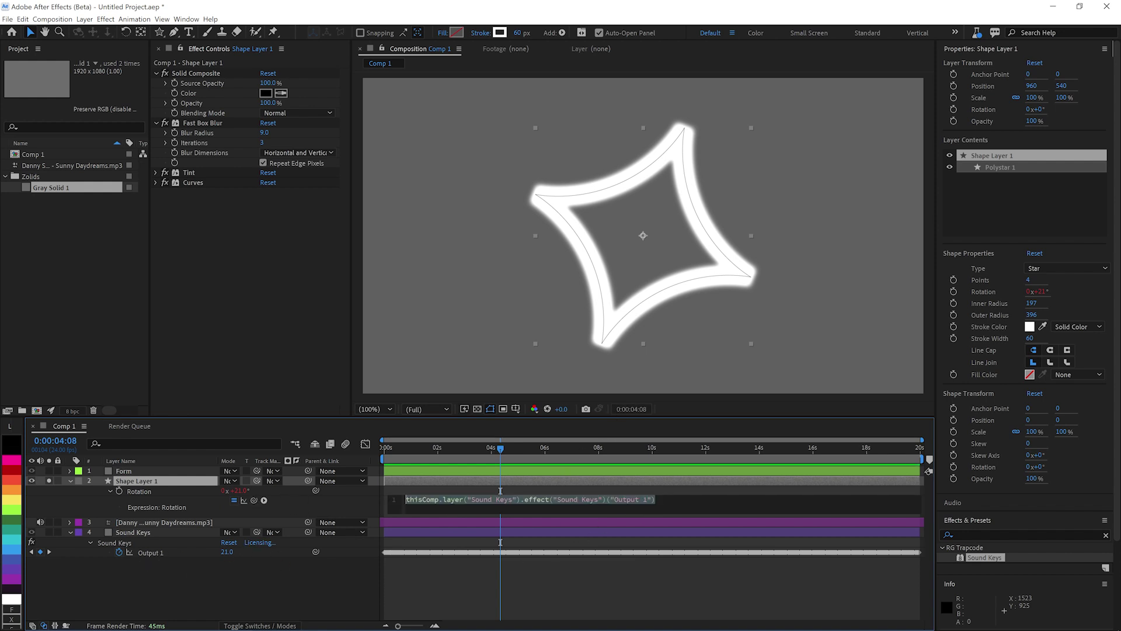
{"action": "key", "text": "End"}
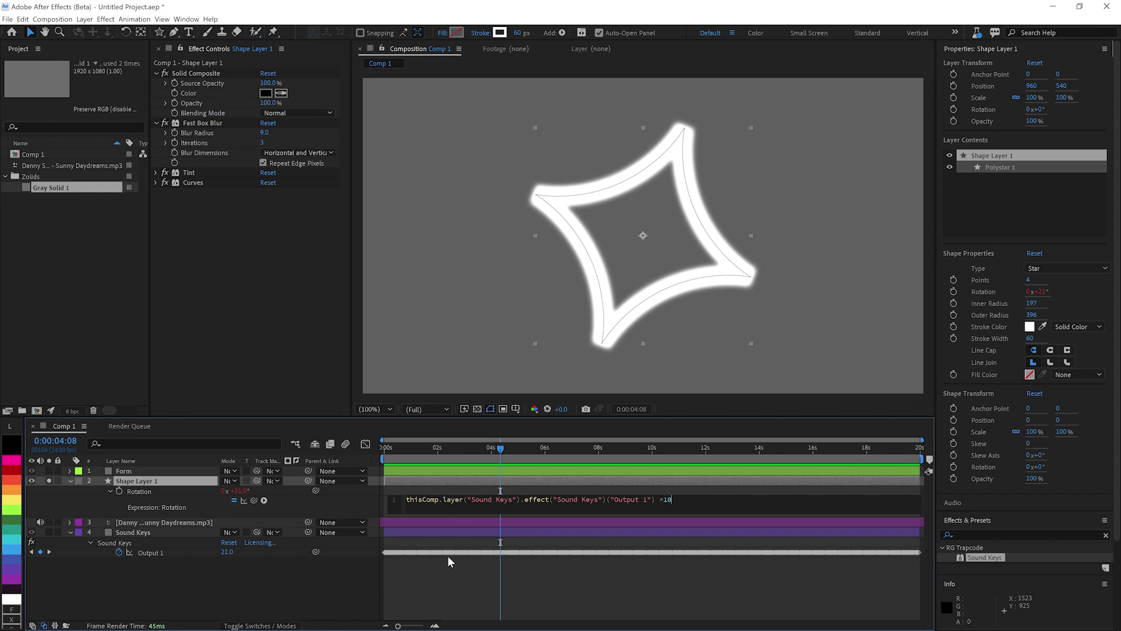
{"action": "left_click", "coordinate": [332, 576]}
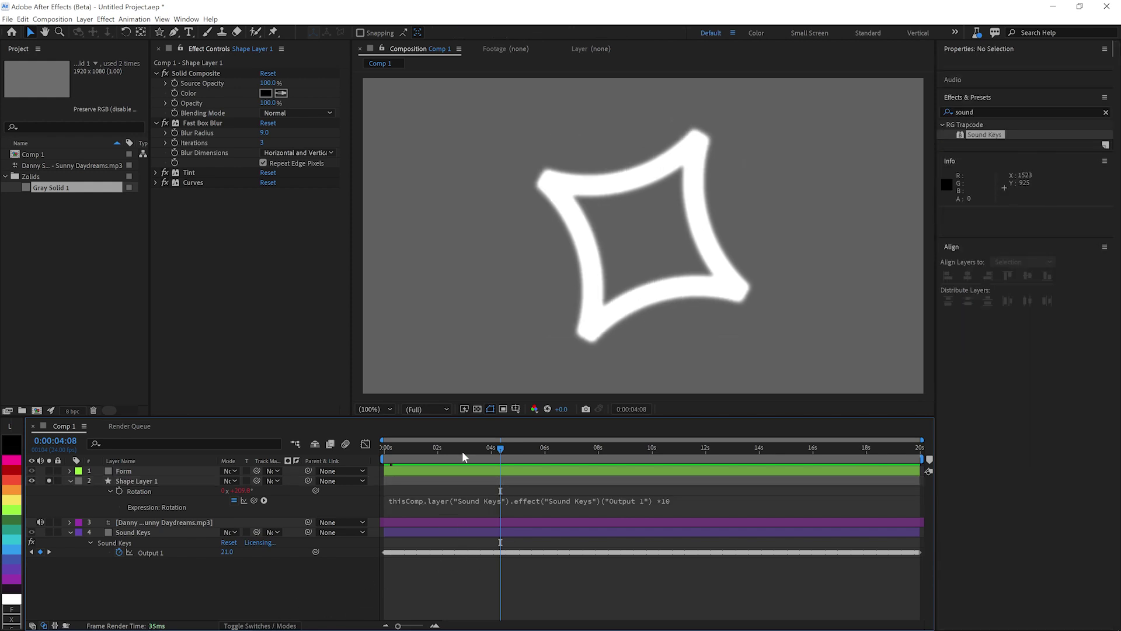
Preview the star spinning to the music from the start of the composition
{"action": "left_click_drag", "start_coordinate": [500, 447], "coordinate": [386, 448]}
{"action": "key", "text": "space"}
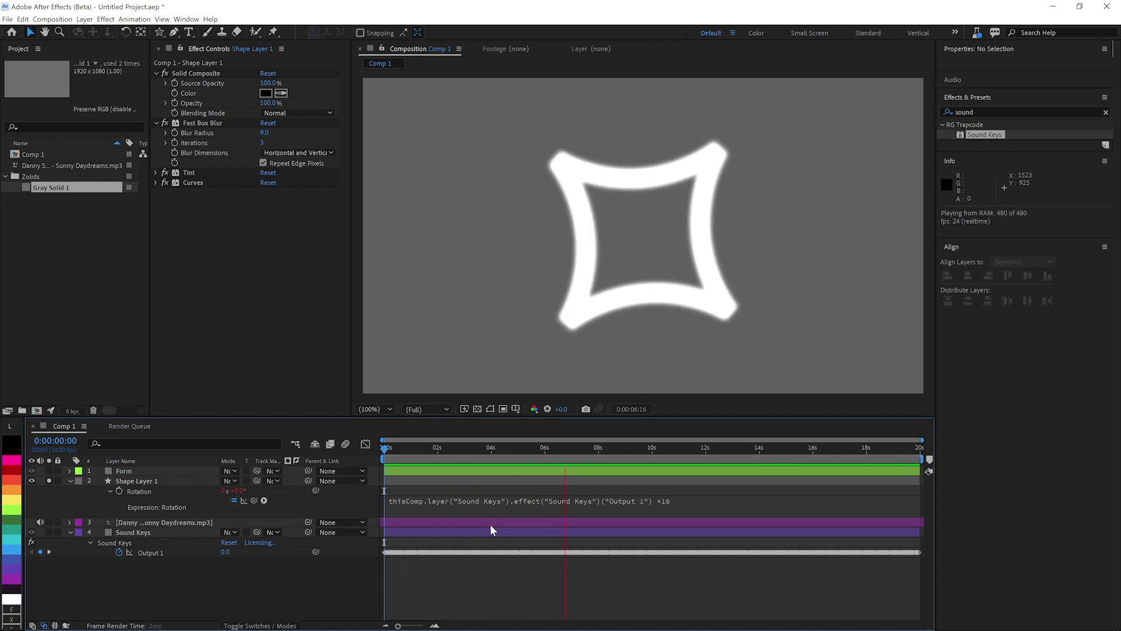
{"action": "key", "text": "space"}
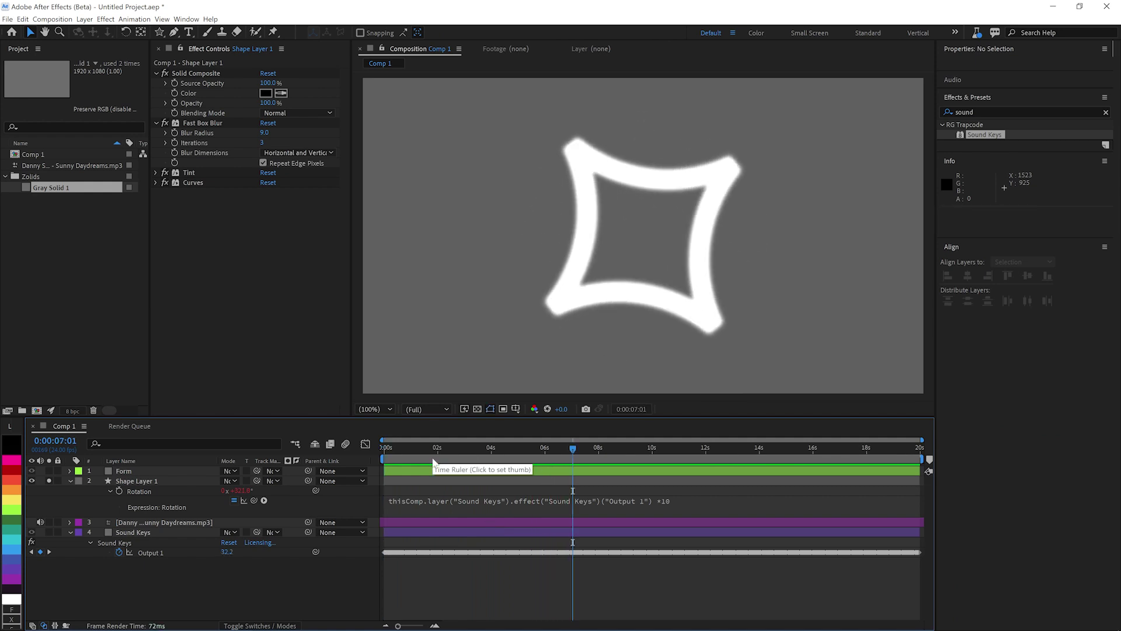
Un-solo the star layer and move the current time to about 2:15
{"action": "left_click", "coordinate": [47, 481]}
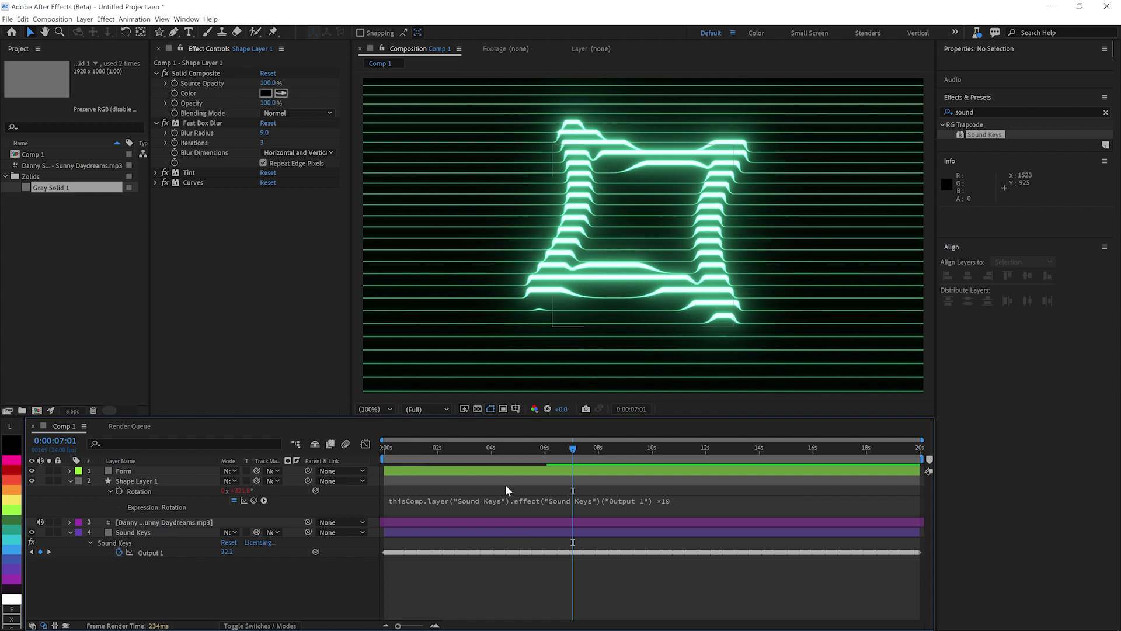
{"action": "left_click_drag", "start_coordinate": [412, 448], "coordinate": [458, 448]}
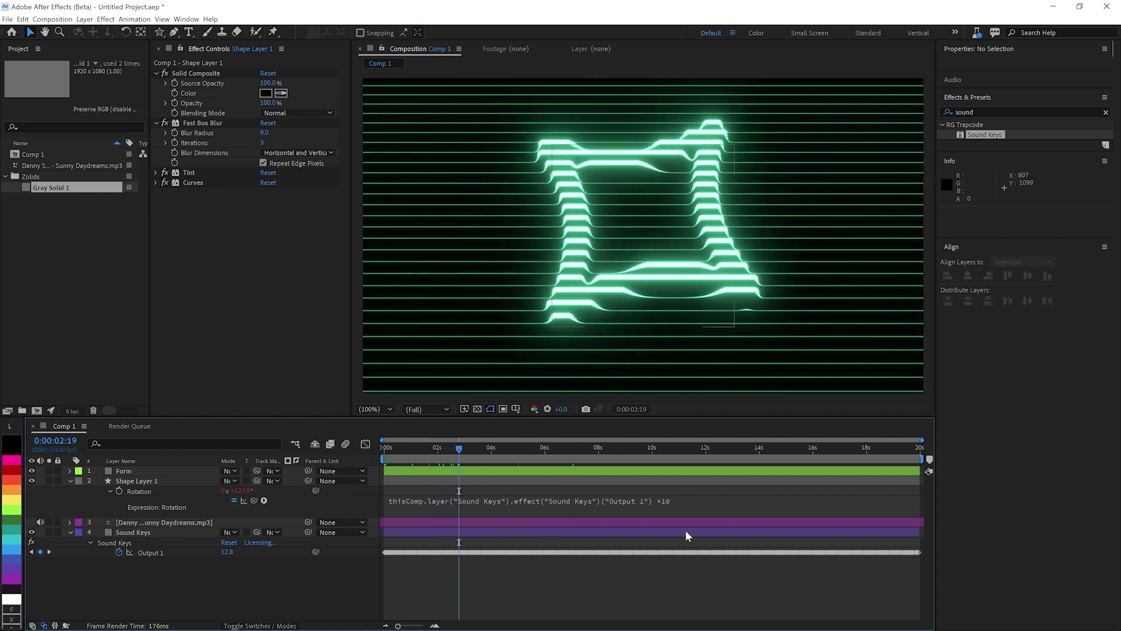
{"action": "left_click_drag", "start_coordinate": [458, 447], "coordinate": [453, 448]}
Apply Magic Bullet Looks to the Form layer and open the Looks editor
{"action": "left_click", "coordinate": [141, 470]}
{"action": "left_click", "coordinate": [1007, 177]}
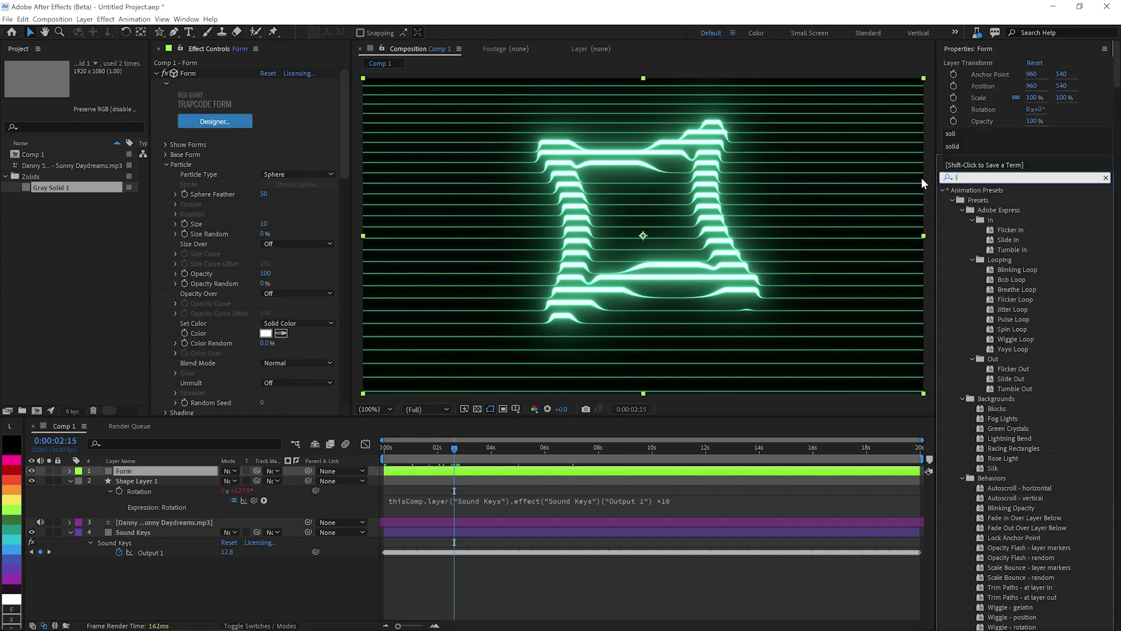
{"action": "type", "text": "looks"}
{"action": "double_click", "coordinate": [986, 201]}
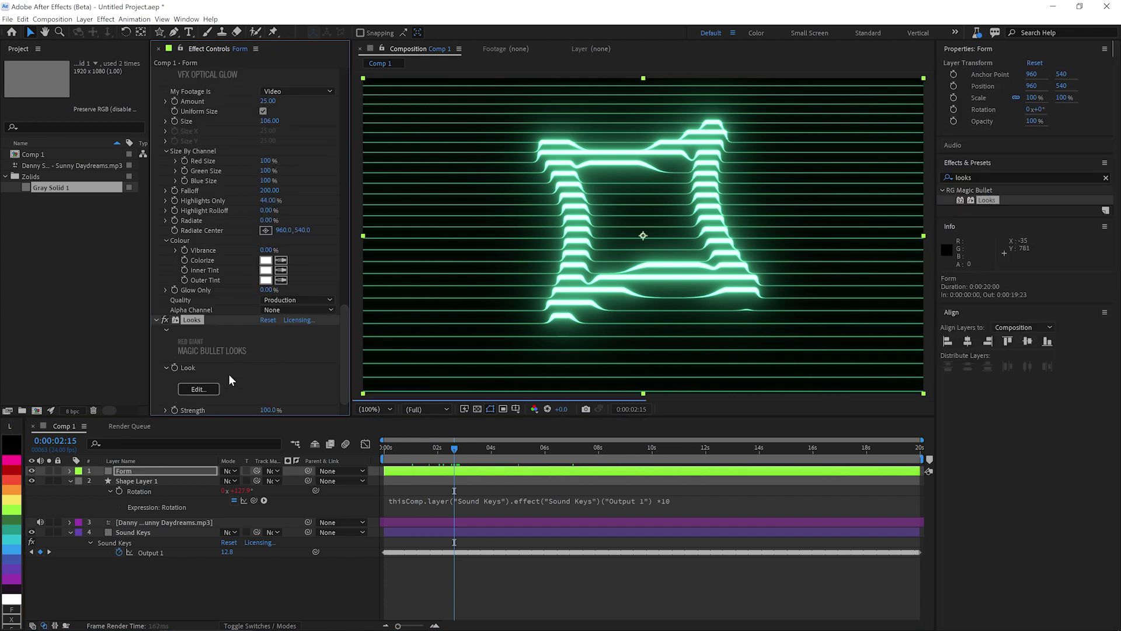
{"action": "left_click", "coordinate": [208, 389]}
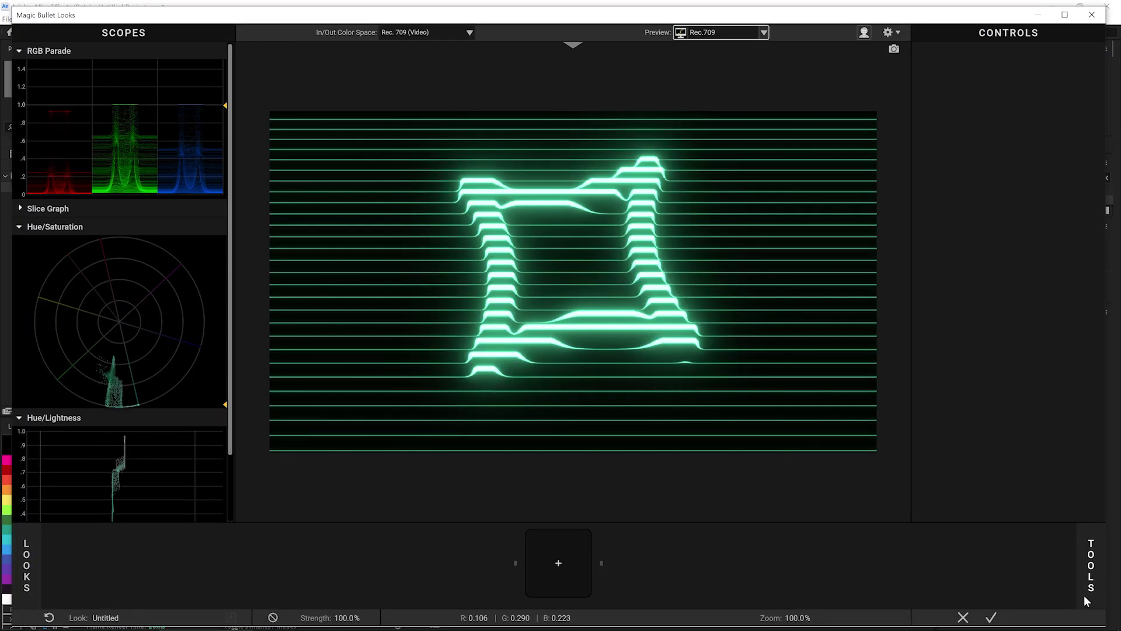
Add the Halation and Renoiser tools from the Tools drawer to the look chain
{"action": "left_click", "coordinate": [1089, 565]}
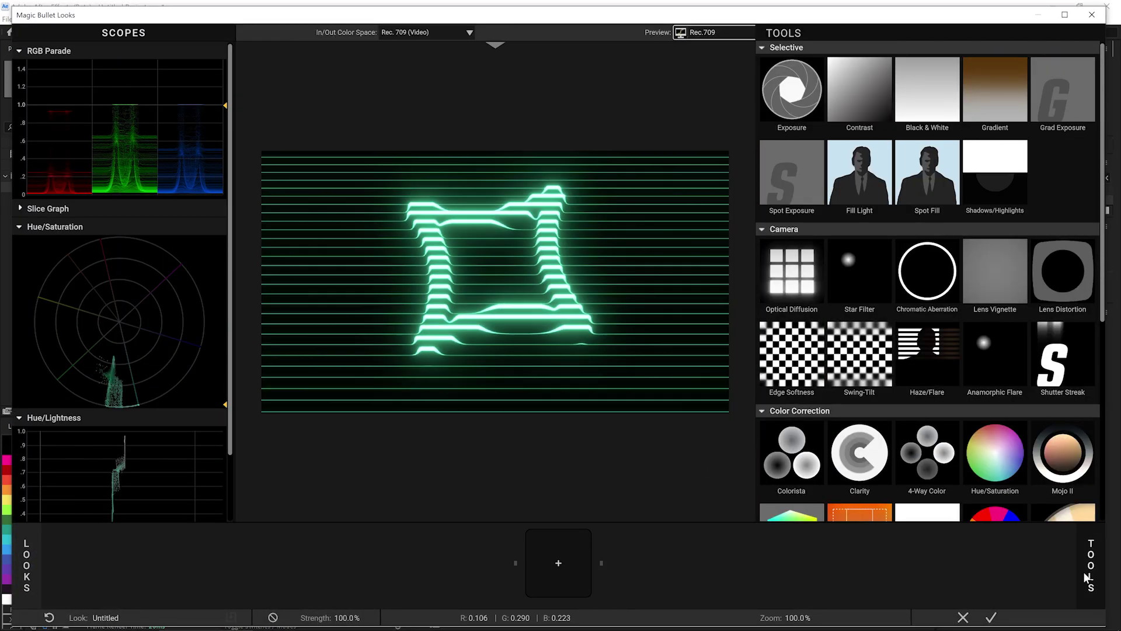
{"action": "scroll", "coordinate": [910, 309], "scroll_direction": "down", "scroll_amount": 3}
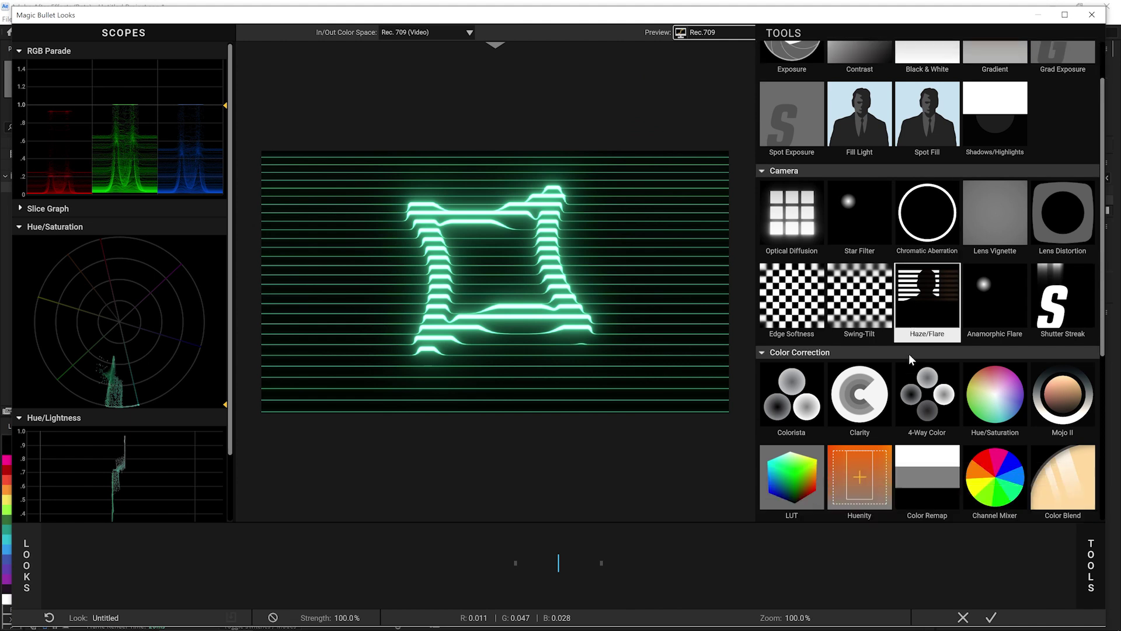
{"action": "scroll", "coordinate": [903, 351], "scroll_direction": "down", "scroll_amount": 3}
{"action": "scroll", "coordinate": [902, 376], "scroll_direction": "down", "scroll_amount": 3}
{"action": "scroll", "coordinate": [899, 378], "scroll_direction": "down", "scroll_amount": 2}
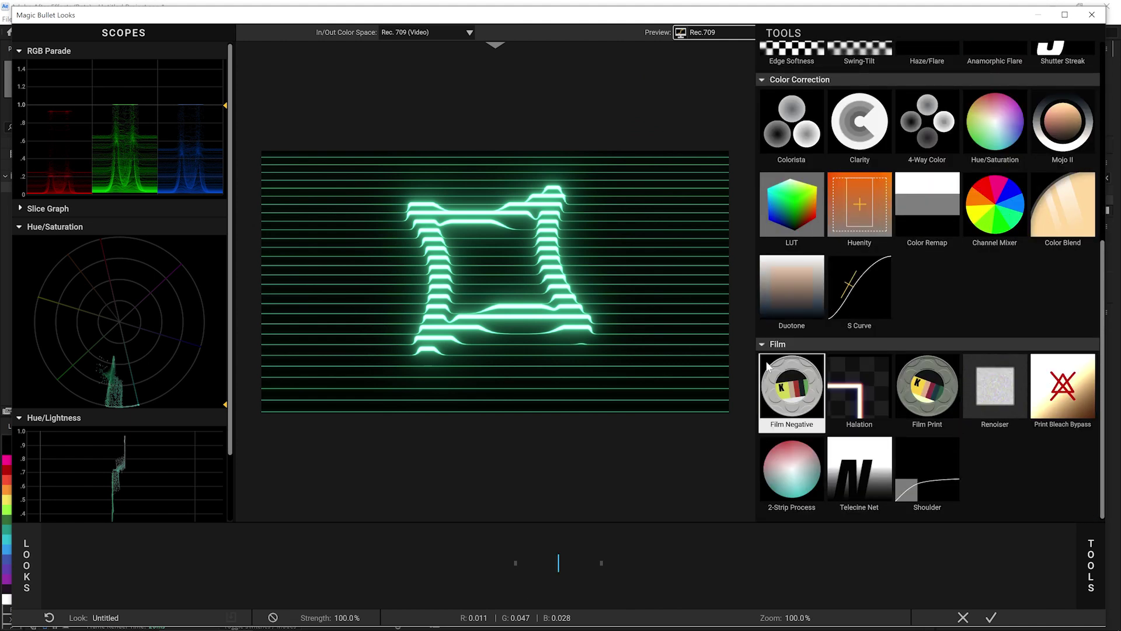
{"action": "scroll", "coordinate": [499, 298], "scroll_direction": "up", "scroll_amount": 3}
{"action": "scroll", "coordinate": [500, 297], "scroll_direction": "up", "scroll_amount": 3}
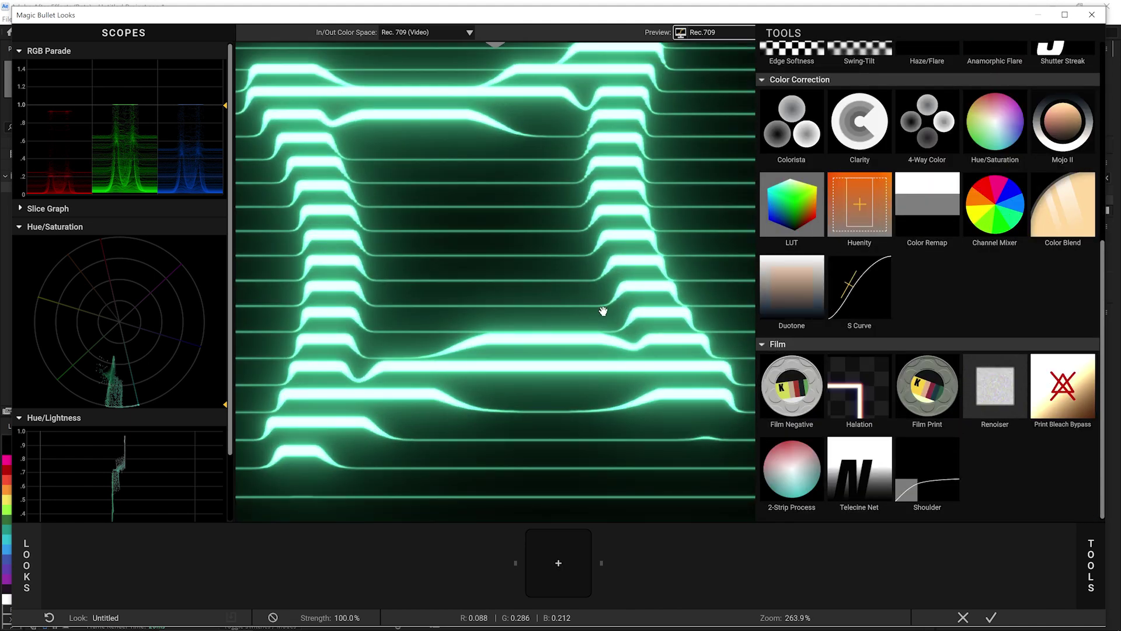
{"action": "scroll", "coordinate": [622, 306], "scroll_direction": "up", "scroll_amount": 1}
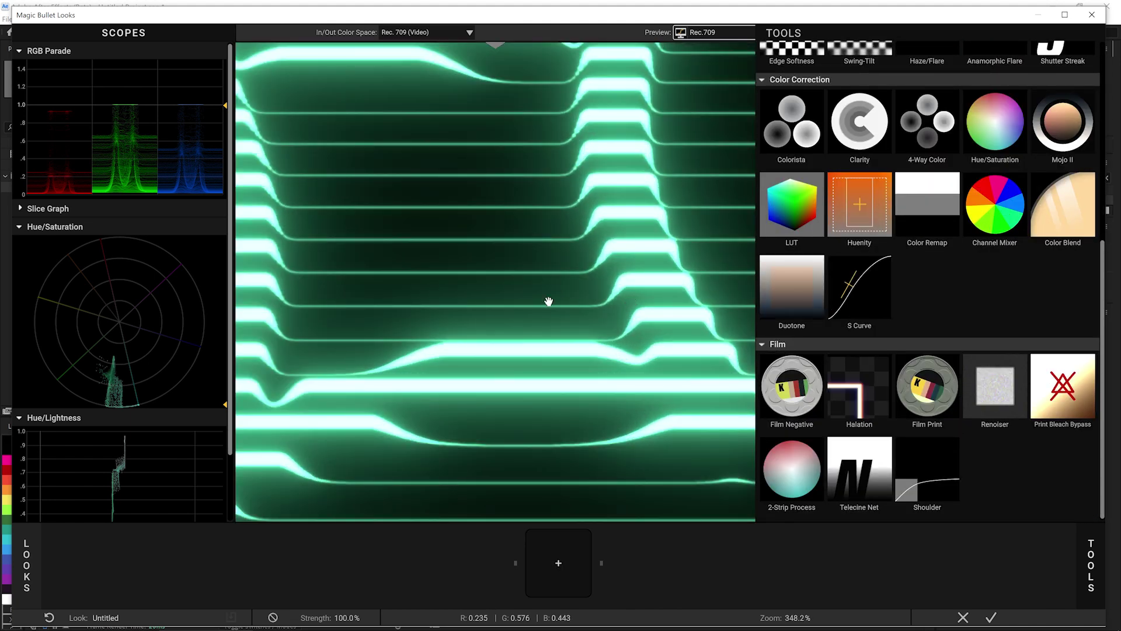
{"action": "double_click", "coordinate": [870, 402]}
{"action": "double_click", "coordinate": [994, 385]}
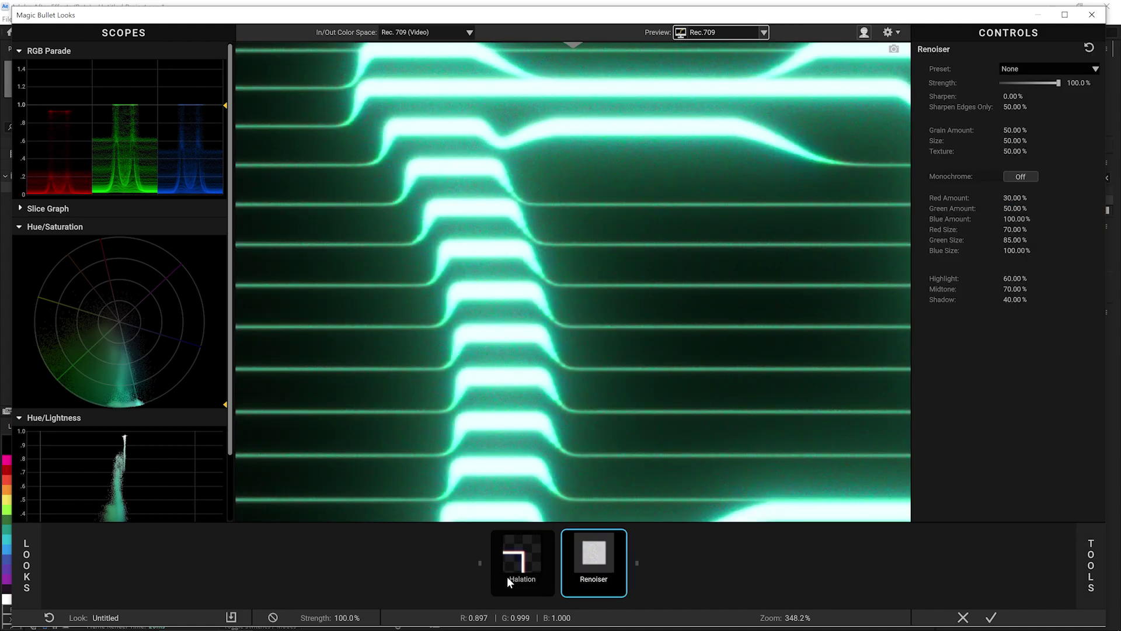
Try the Modern 35 Halation preset, toggling Halation off and on to compare
{"action": "left_click", "coordinate": [521, 561]}
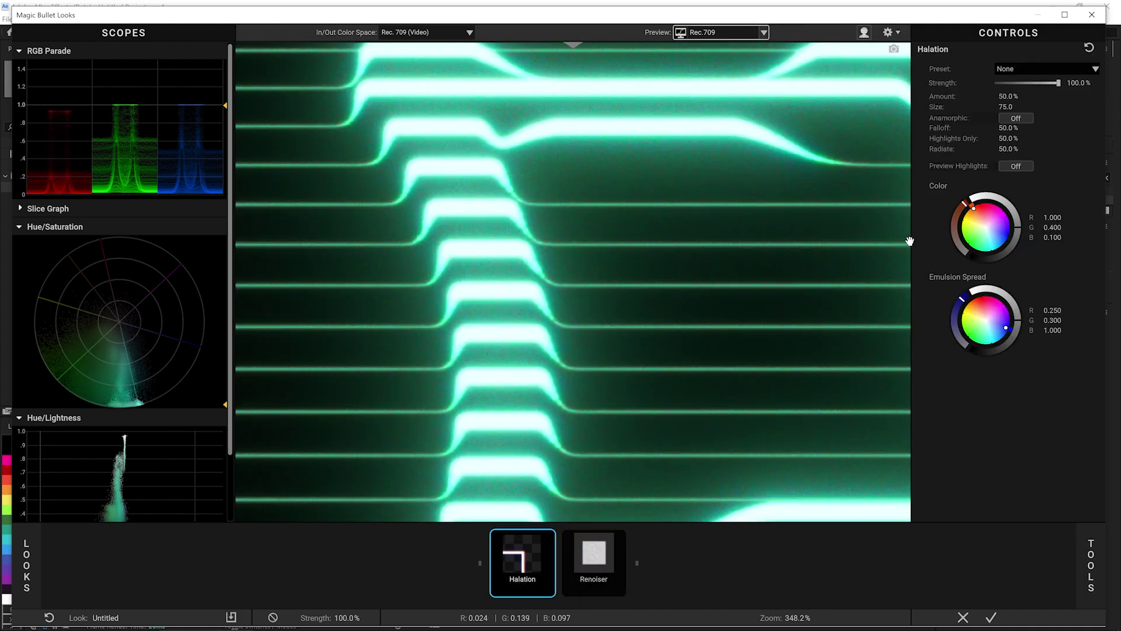
{"action": "left_click", "coordinate": [1015, 69]}
{"action": "left_click", "coordinate": [1020, 109]}
{"action": "left_click", "coordinate": [547, 535]}
{"action": "left_click", "coordinate": [547, 536]}
{"action": "left_click", "coordinate": [549, 538]}
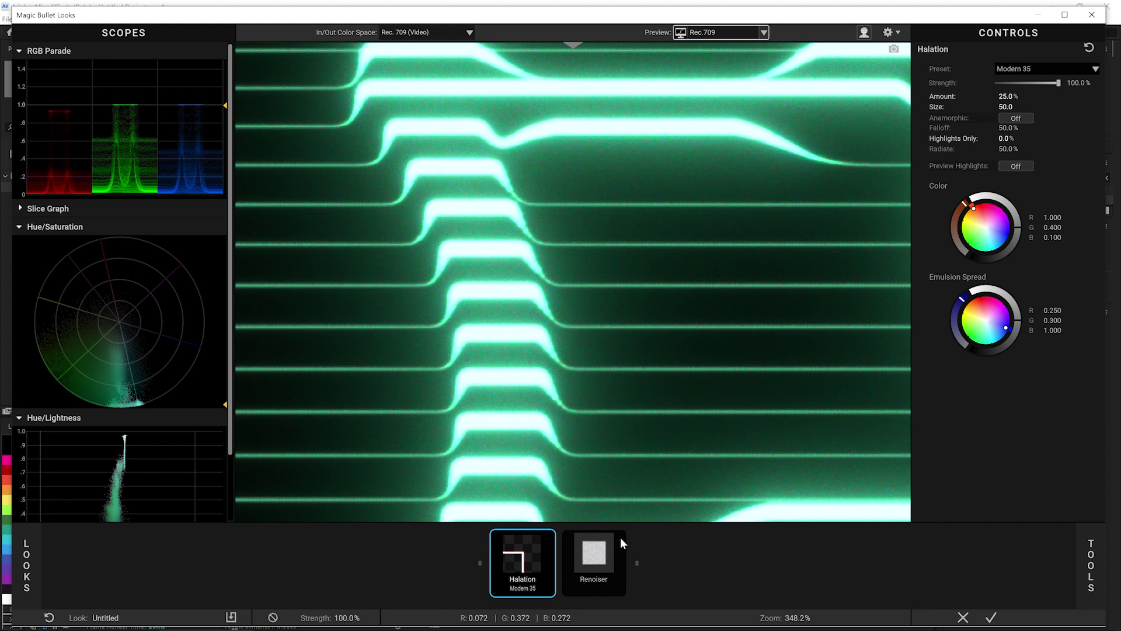
Disable Renoiser grain and switch Halation to the Vintage 35 preset
{"action": "left_click", "coordinate": [620, 536]}
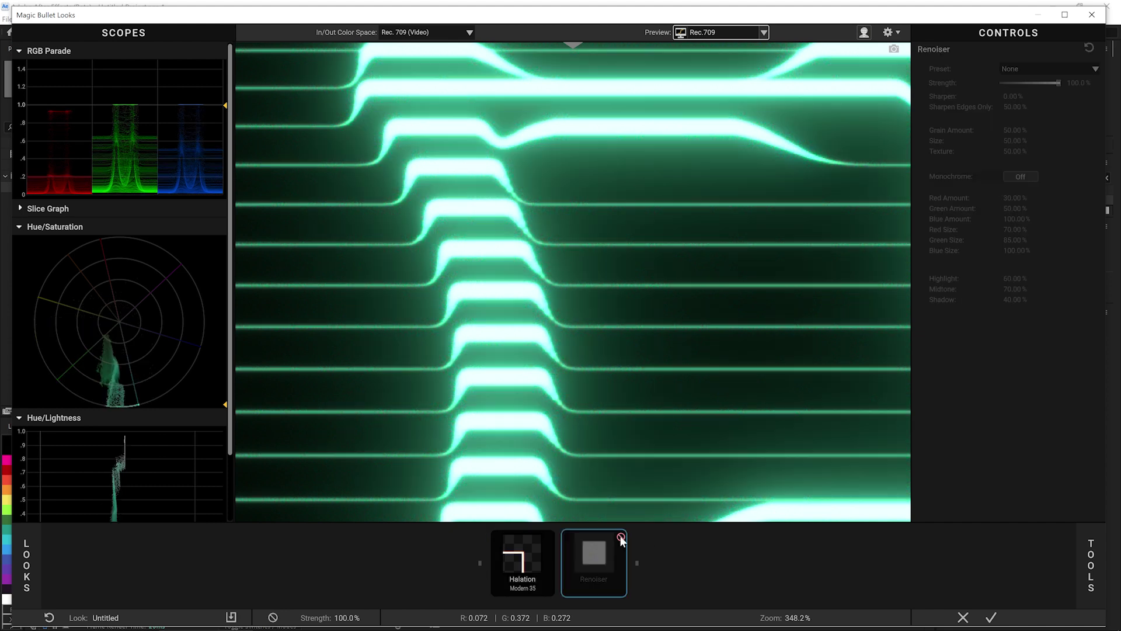
{"action": "left_click", "coordinate": [531, 547]}
{"action": "left_click", "coordinate": [1016, 68]}
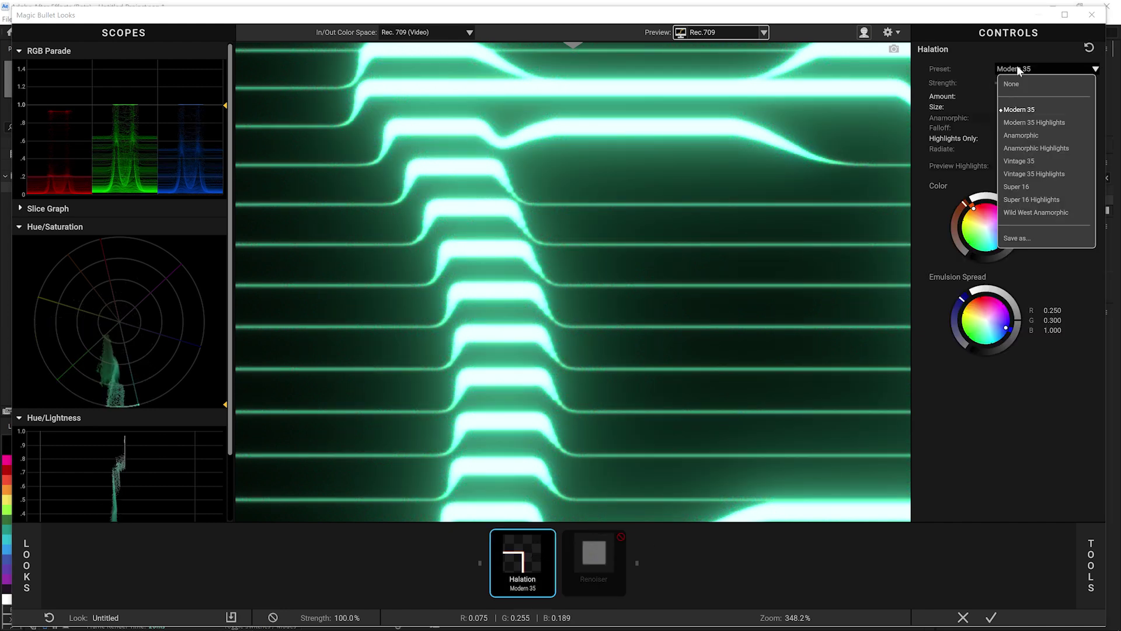
{"action": "left_click", "coordinate": [1020, 161]}
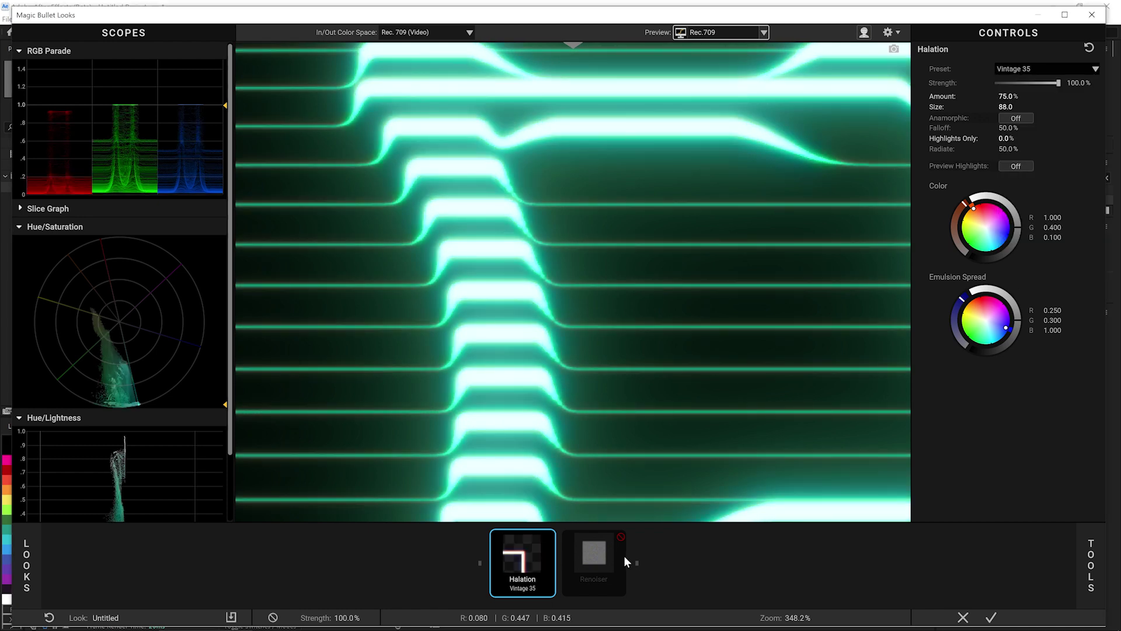
Re-enable Renoiser with the Modern 35mm preset and apply the look
{"action": "left_click", "coordinate": [620, 537]}
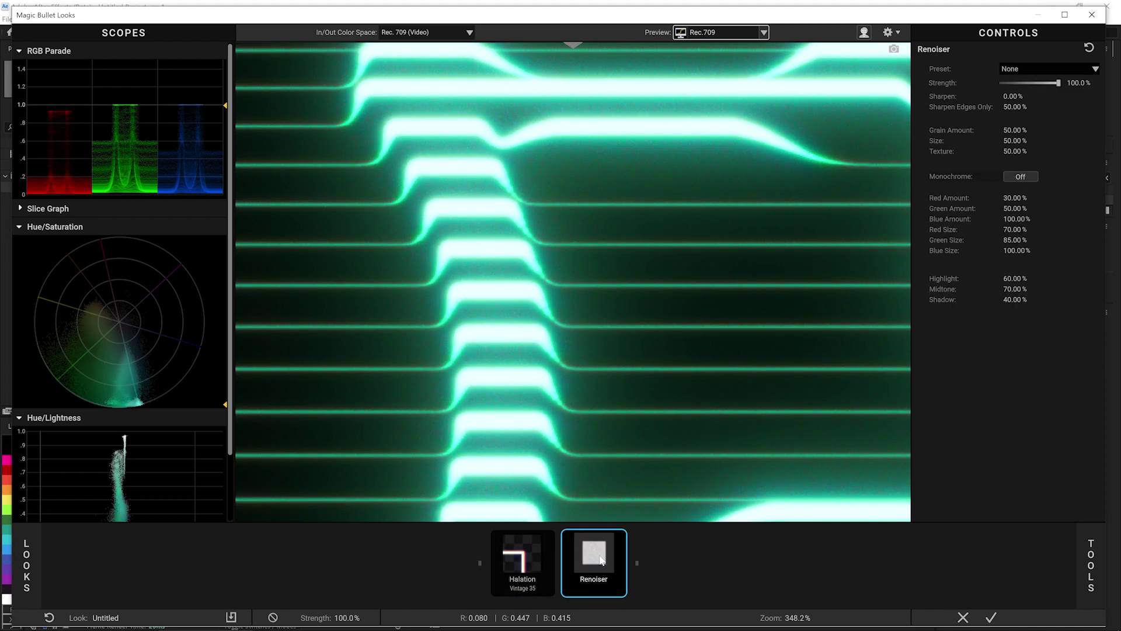
{"action": "left_click", "coordinate": [1007, 70]}
{"action": "left_click", "coordinate": [1033, 252]}
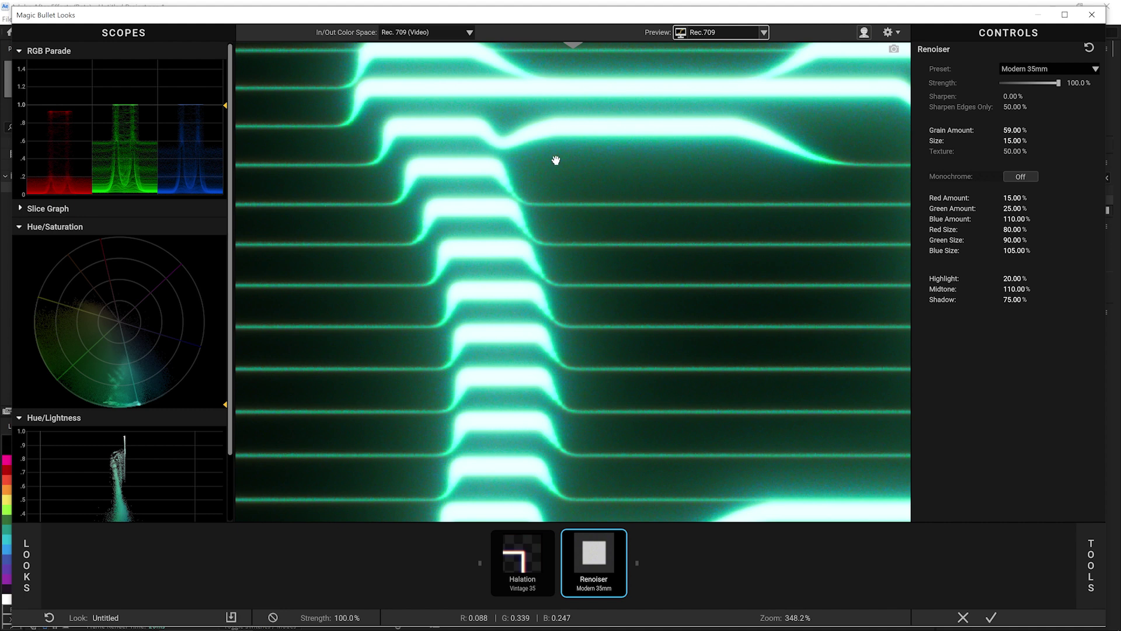
{"action": "left_click", "coordinate": [990, 616]}
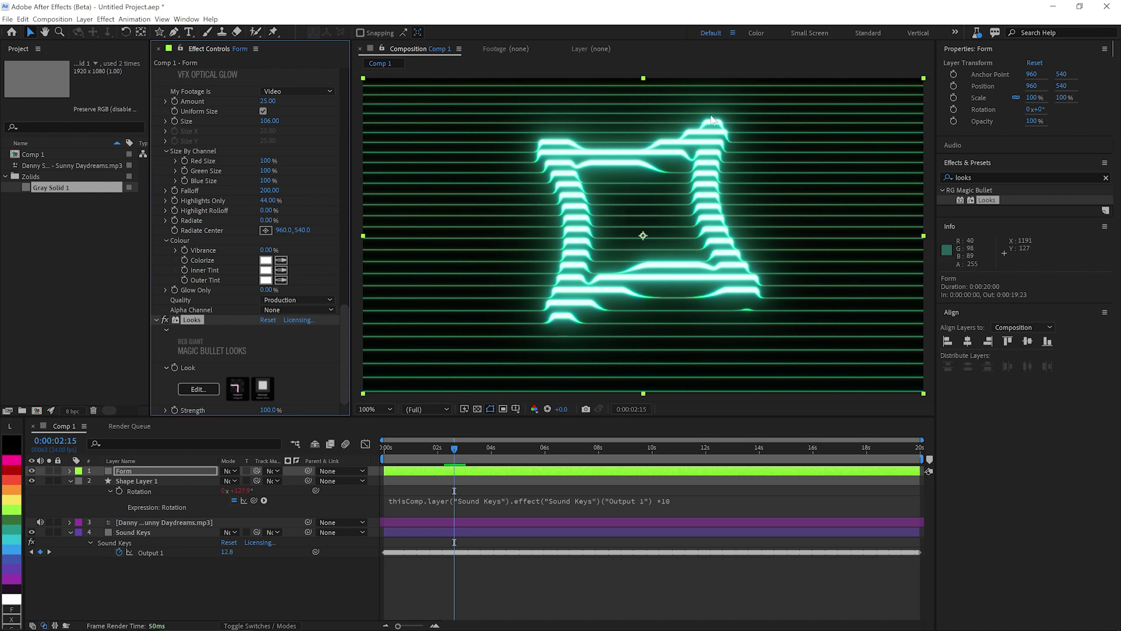
Add a new camera with depth of field on and aperture widened beyond 400
{"action": "left_click", "coordinate": [85, 19]}
{"action": "mouse_move", "coordinate": [97, 31]}
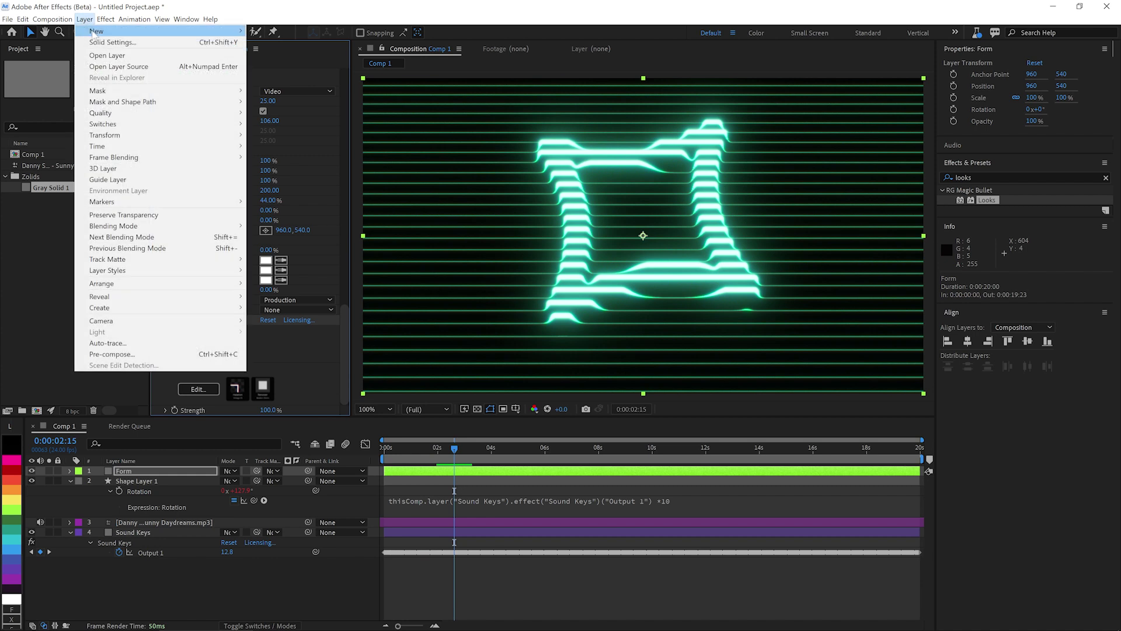
{"action": "left_click", "coordinate": [272, 64]}
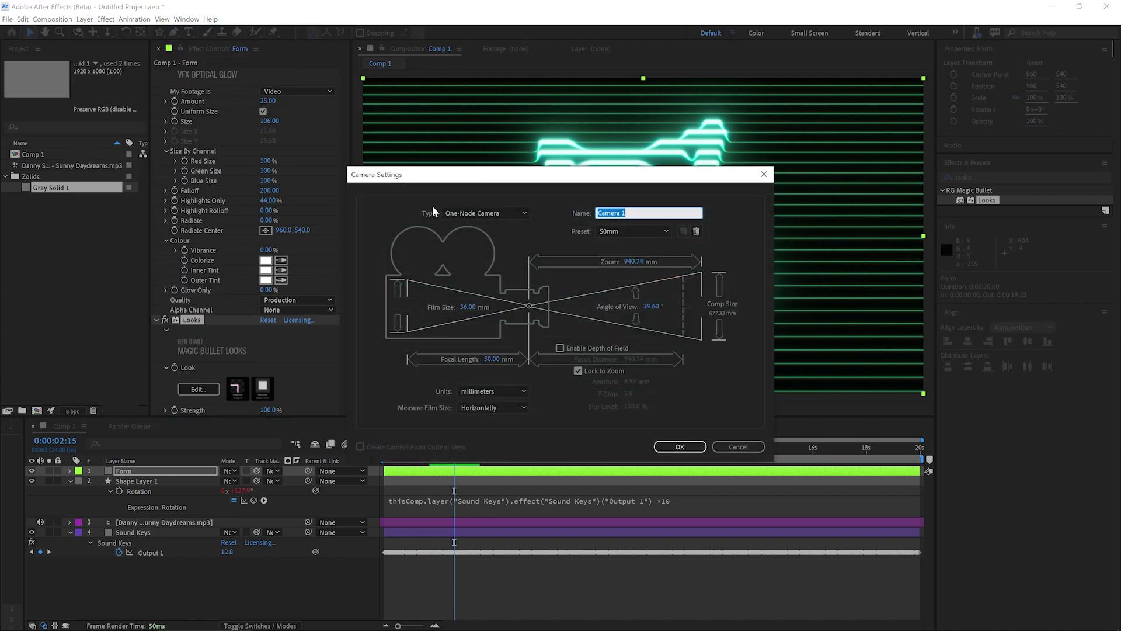
{"action": "left_click", "coordinate": [679, 446]}
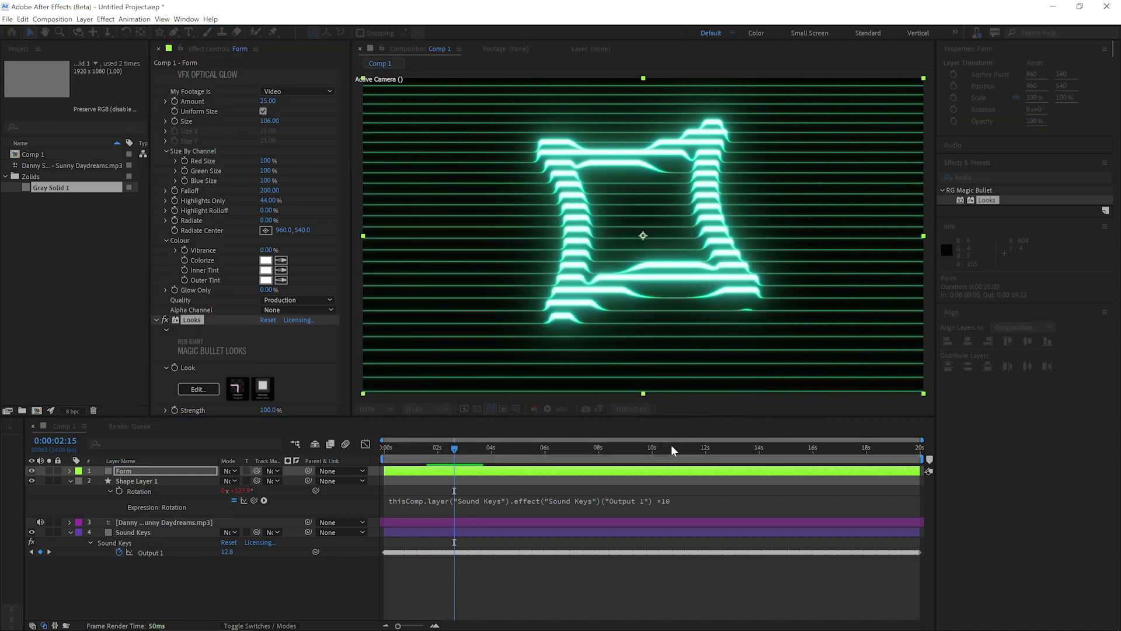
{"action": "double_click", "coordinate": [161, 478]}
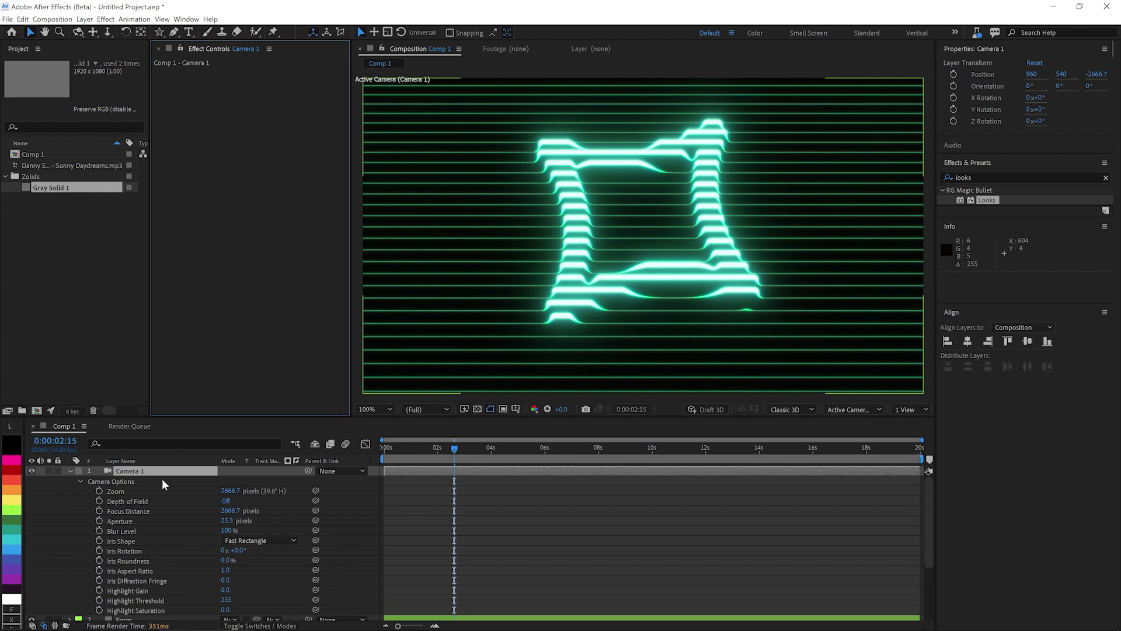
{"action": "left_click", "coordinate": [225, 501]}
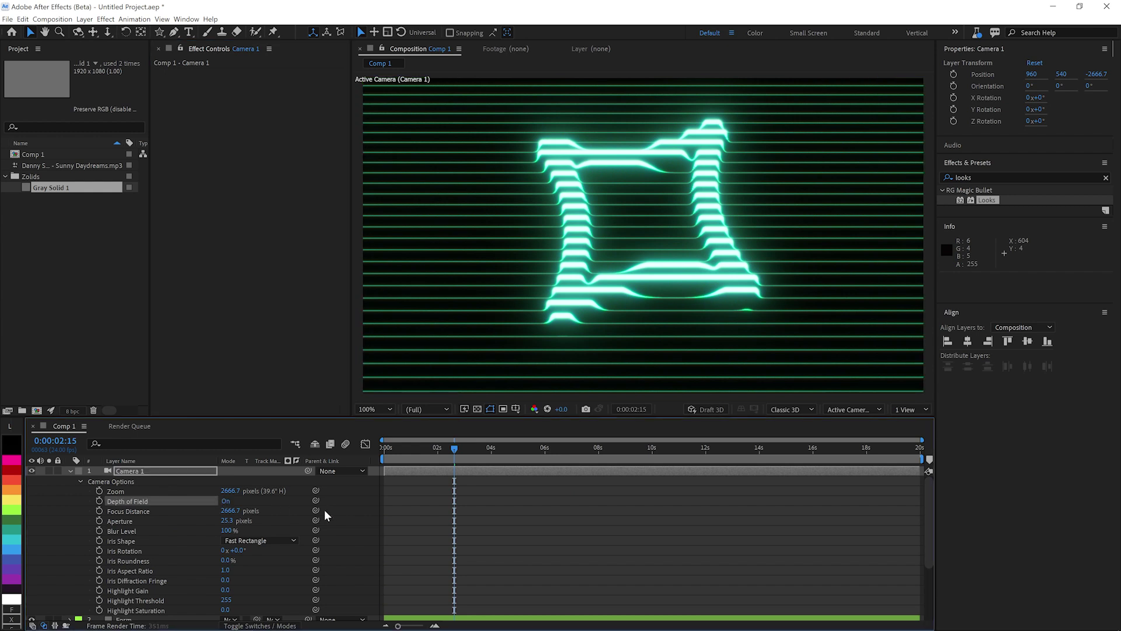
{"action": "left_click", "coordinate": [227, 520]}
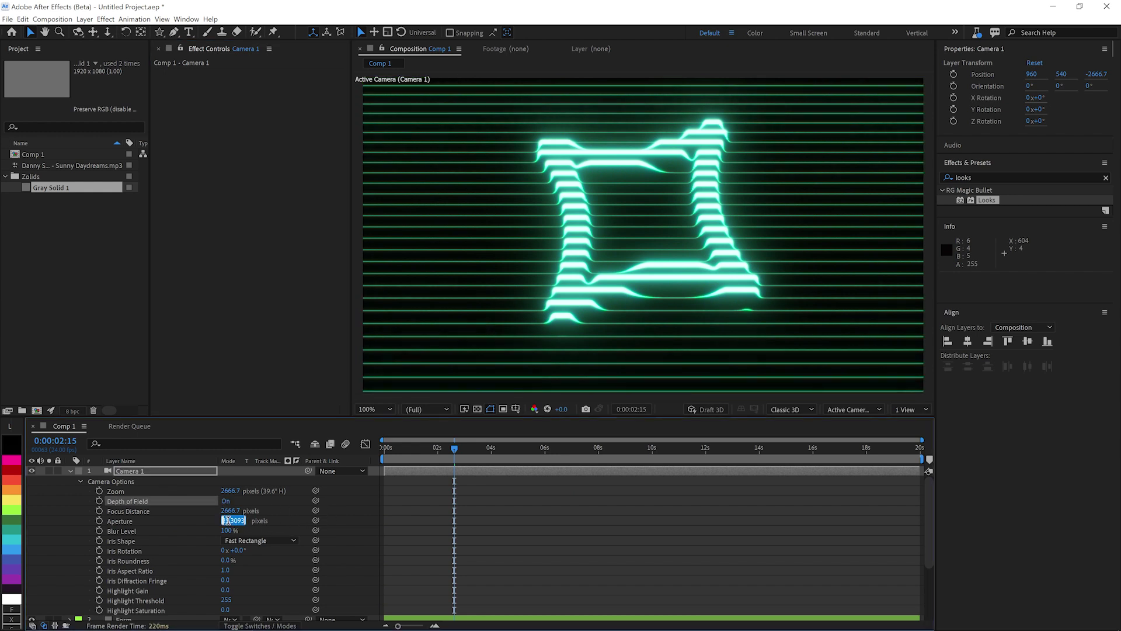
{"action": "type", "text": "400"}
{"action": "key", "text": "Return"}
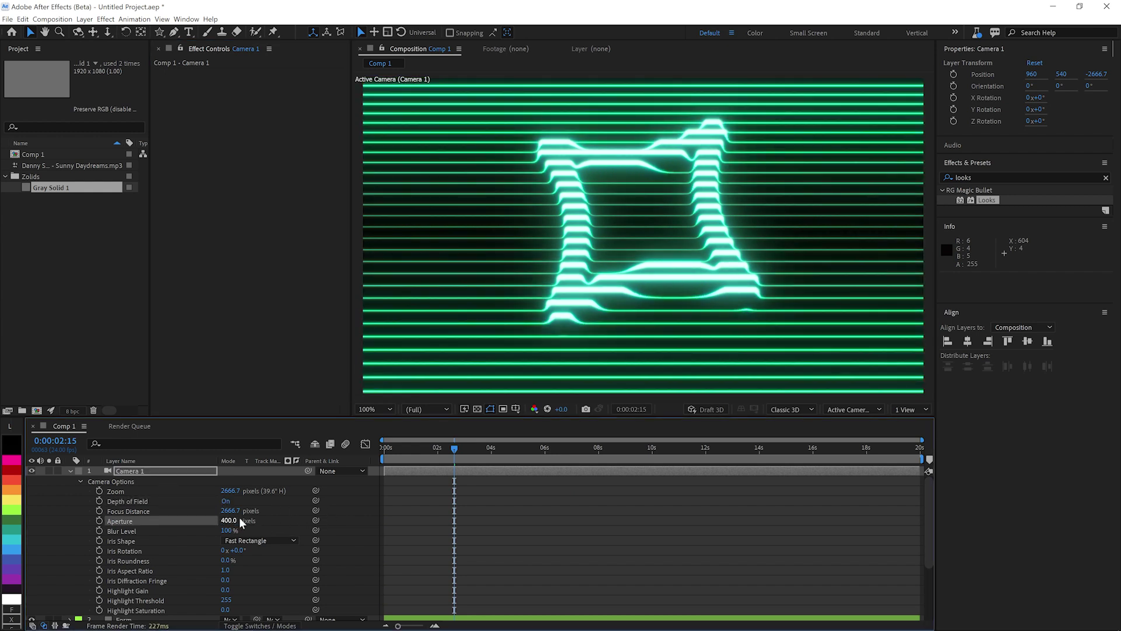
{"action": "left_click_drag", "start_coordinate": [230, 520], "coordinate": [317, 513]}
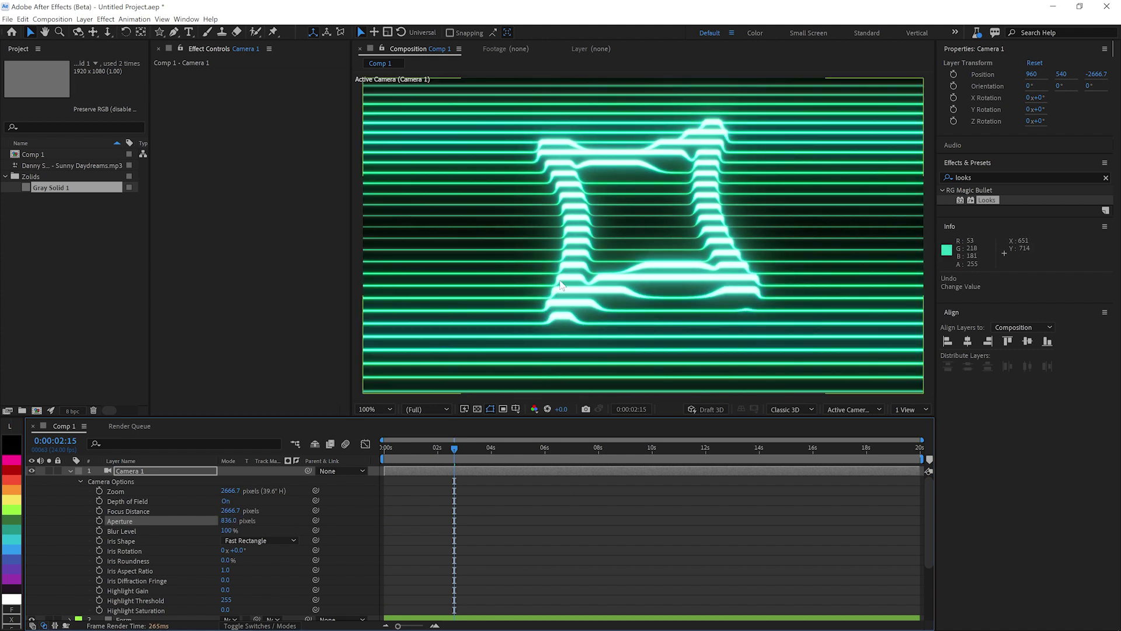
Lower Form's Optical Glow amount to 10, toggling the effect off and on to compare
{"action": "left_click", "coordinate": [72, 471]}
{"action": "left_click", "coordinate": [128, 482]}
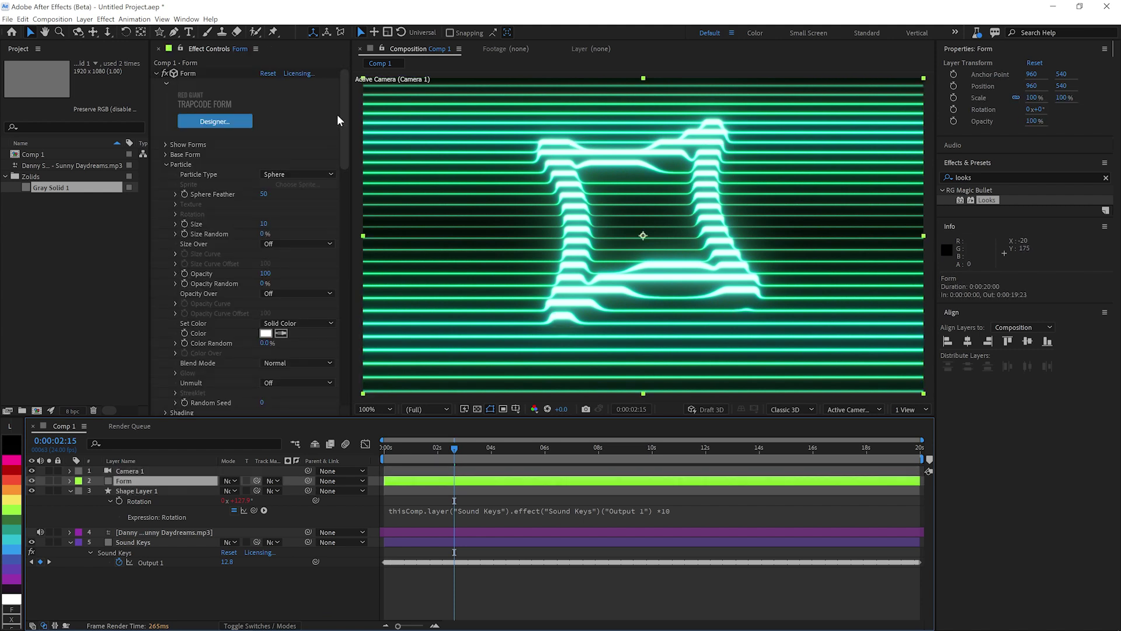
{"action": "left_click", "coordinate": [157, 73]}
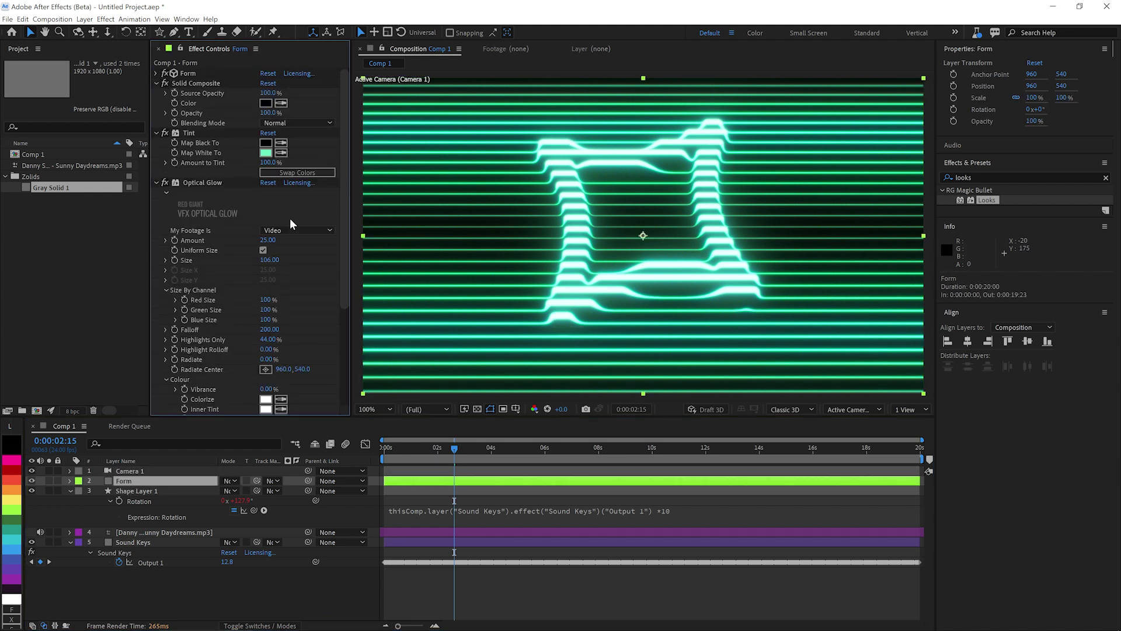
{"action": "left_click_drag", "start_coordinate": [268, 240], "coordinate": [252, 240]}
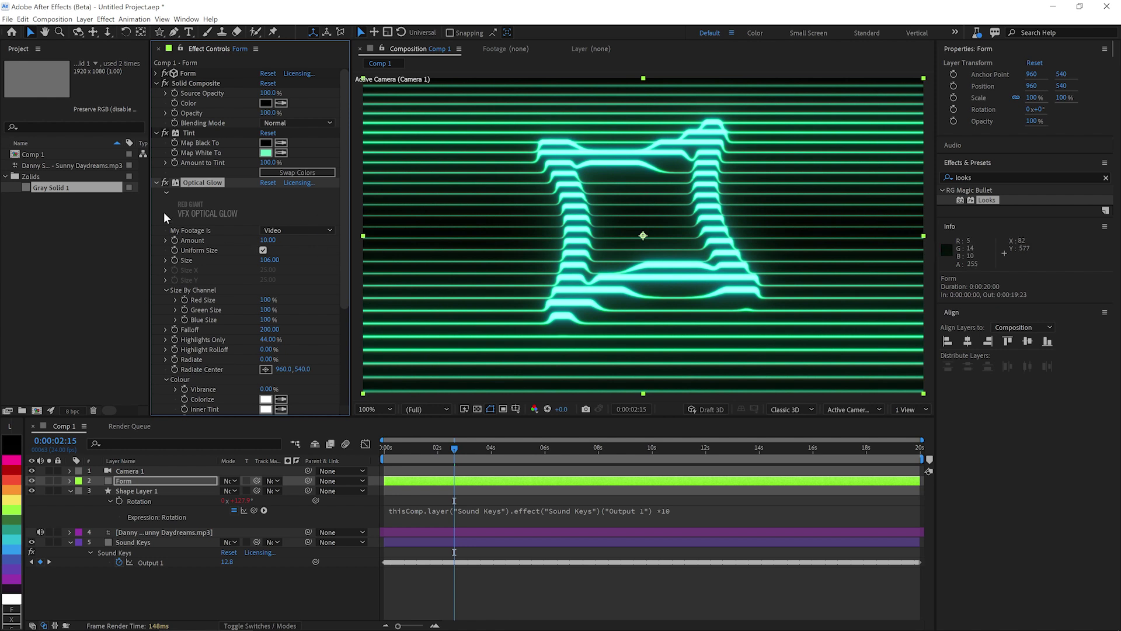
{"action": "left_click", "coordinate": [169, 183]}
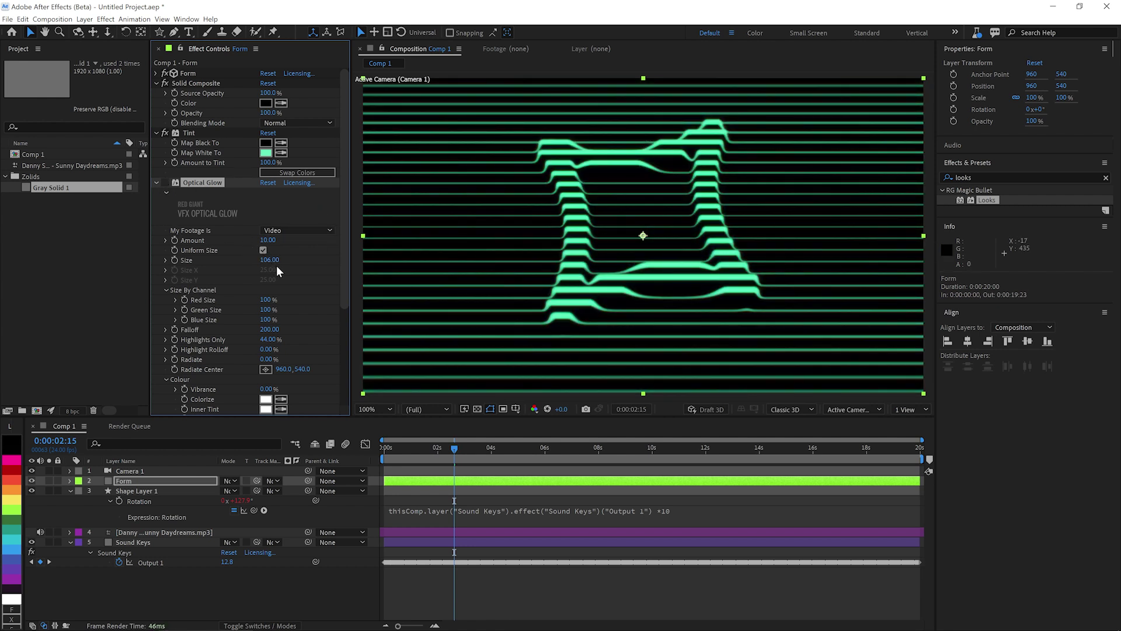
{"action": "left_click", "coordinate": [165, 182]}
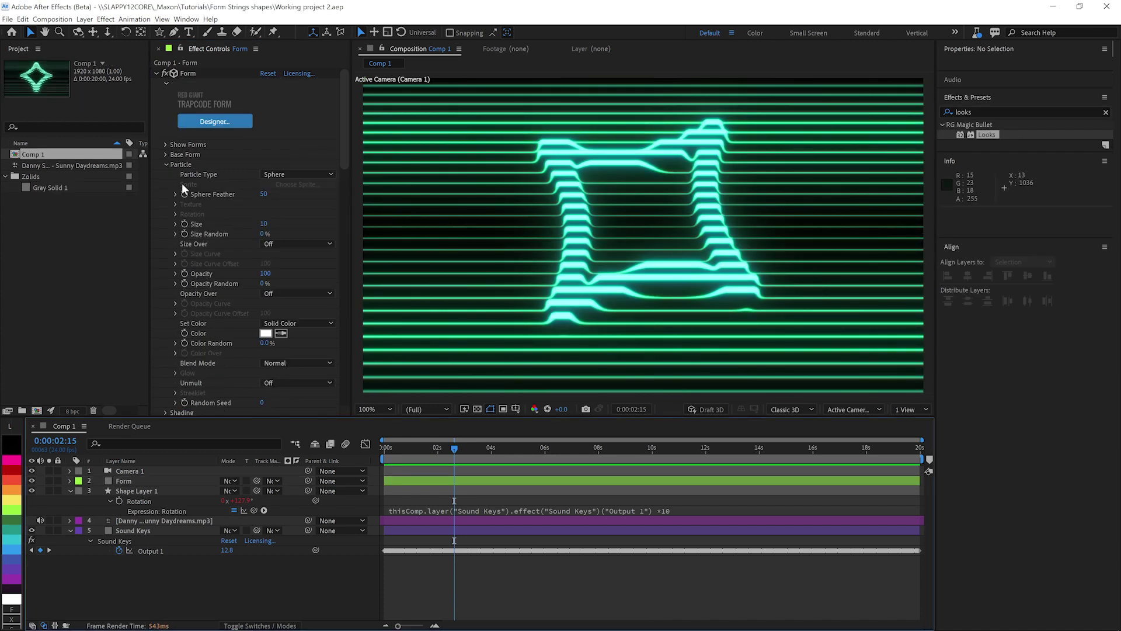
Set Audio React's audio layer to the music track and map Reactor 1 to Fractal Field
{"action": "left_click", "coordinate": [168, 163]}
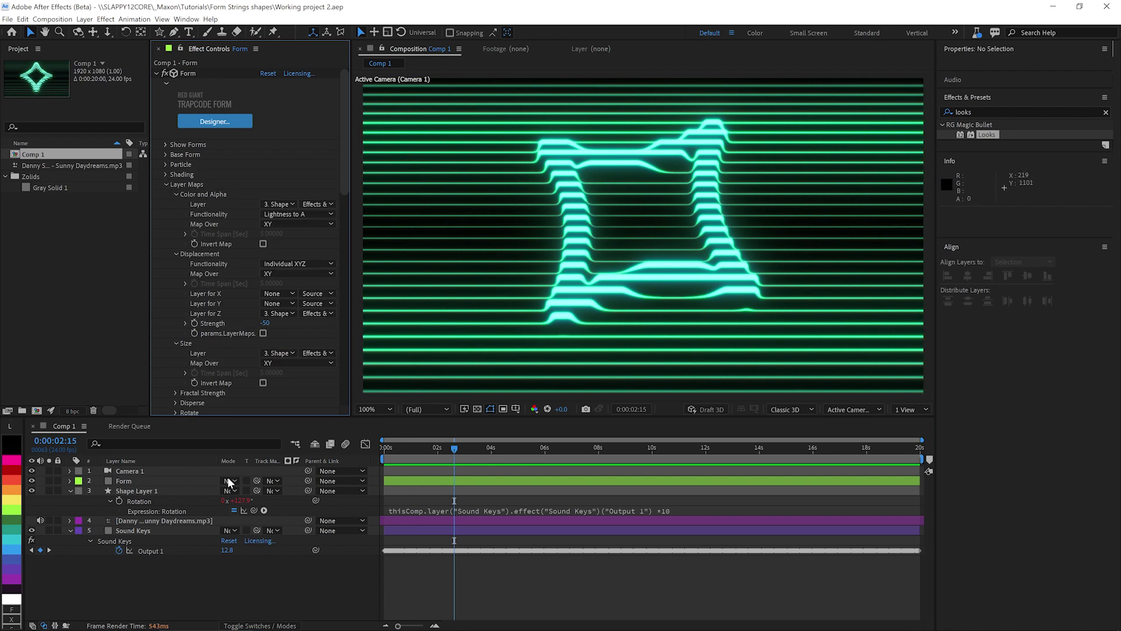
{"action": "left_click", "coordinate": [166, 184]}
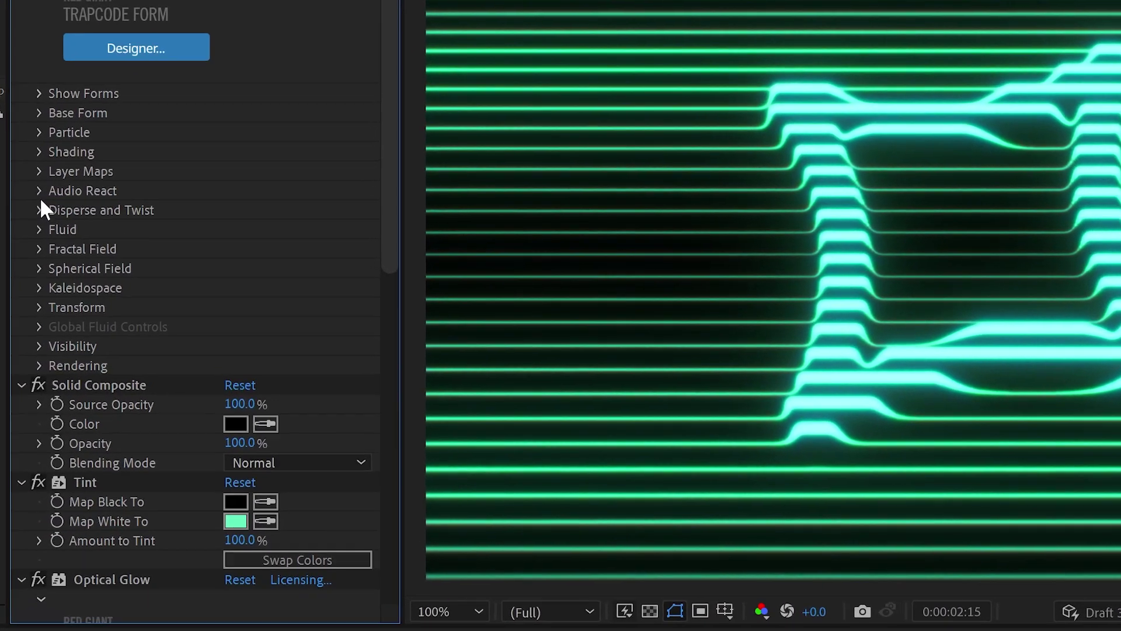
{"action": "left_click", "coordinate": [37, 192]}
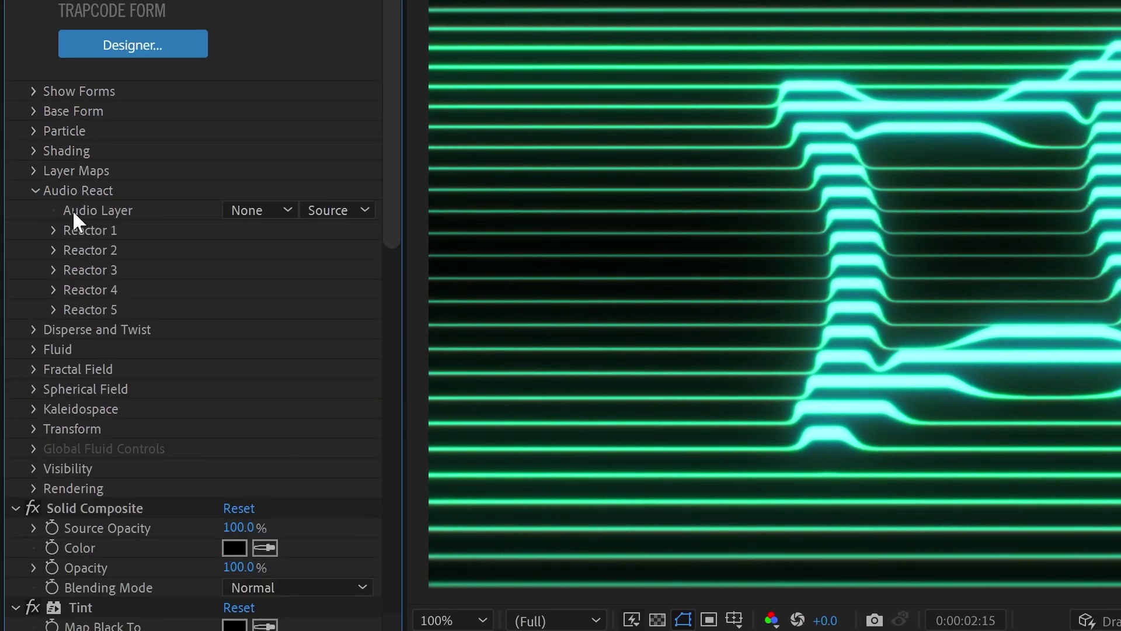
{"action": "left_click", "coordinate": [248, 211]}
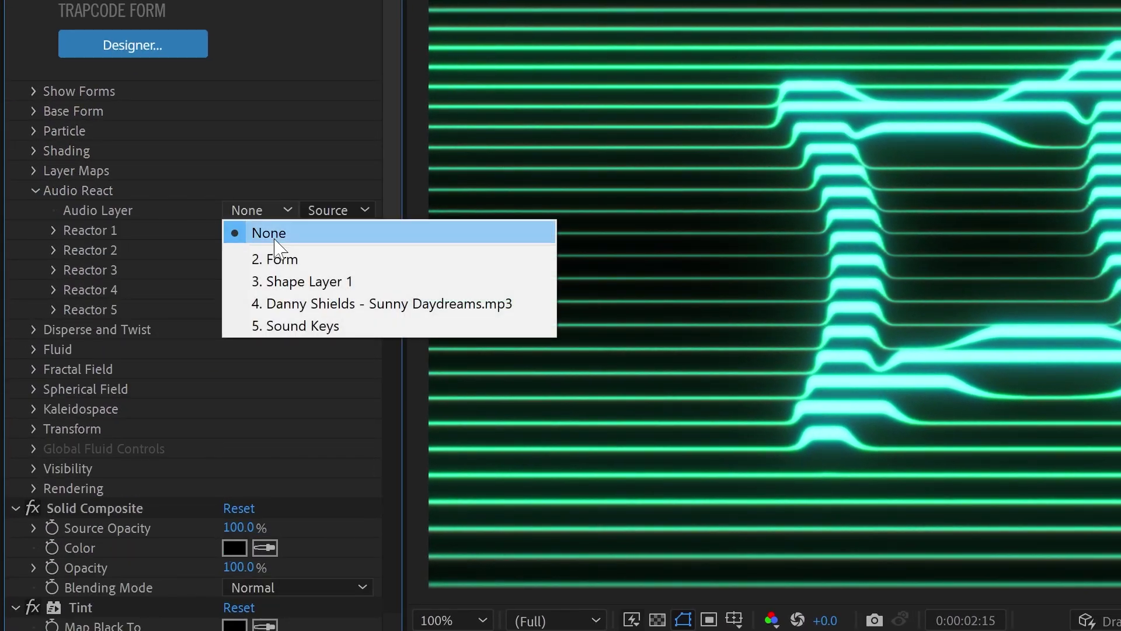
{"action": "left_click", "coordinate": [315, 303]}
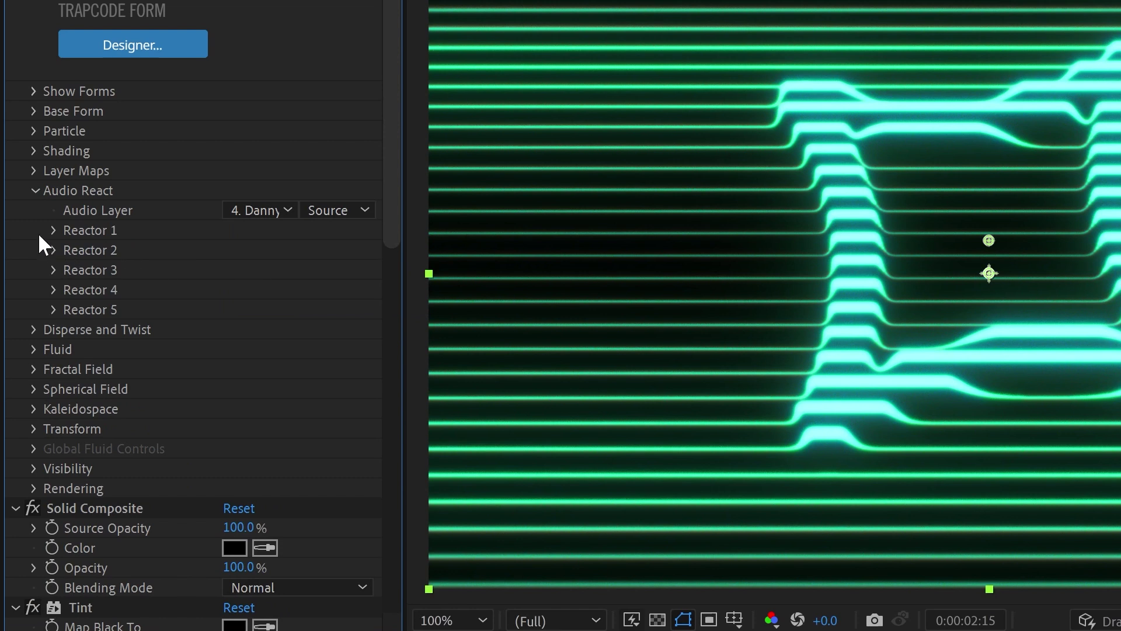
{"action": "left_click", "coordinate": [54, 231]}
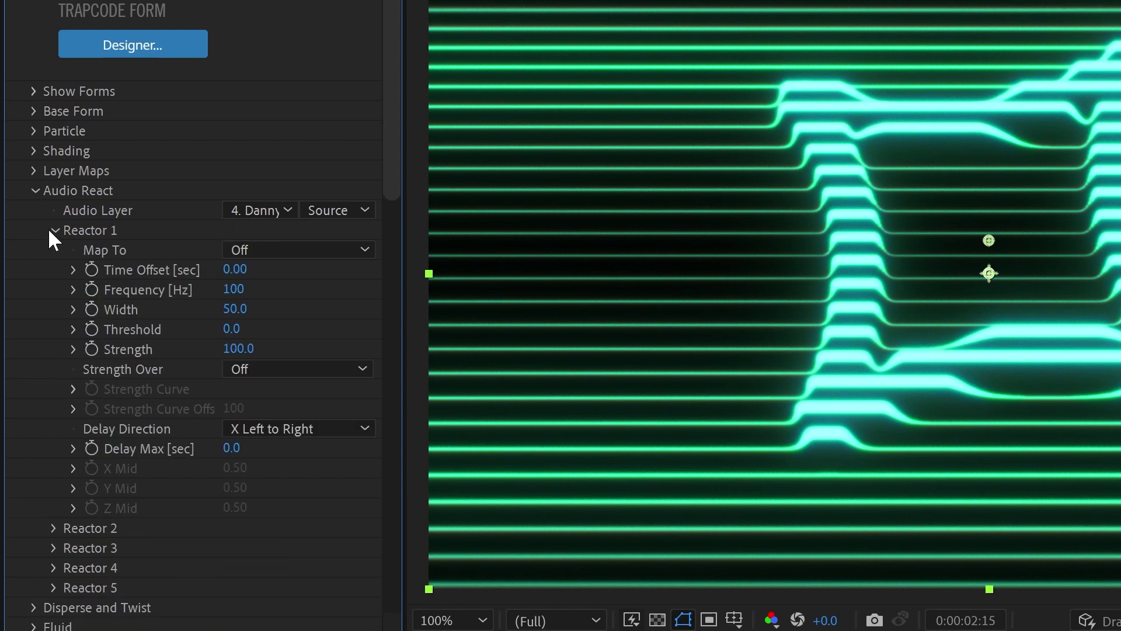
{"action": "left_click", "coordinate": [262, 250]}
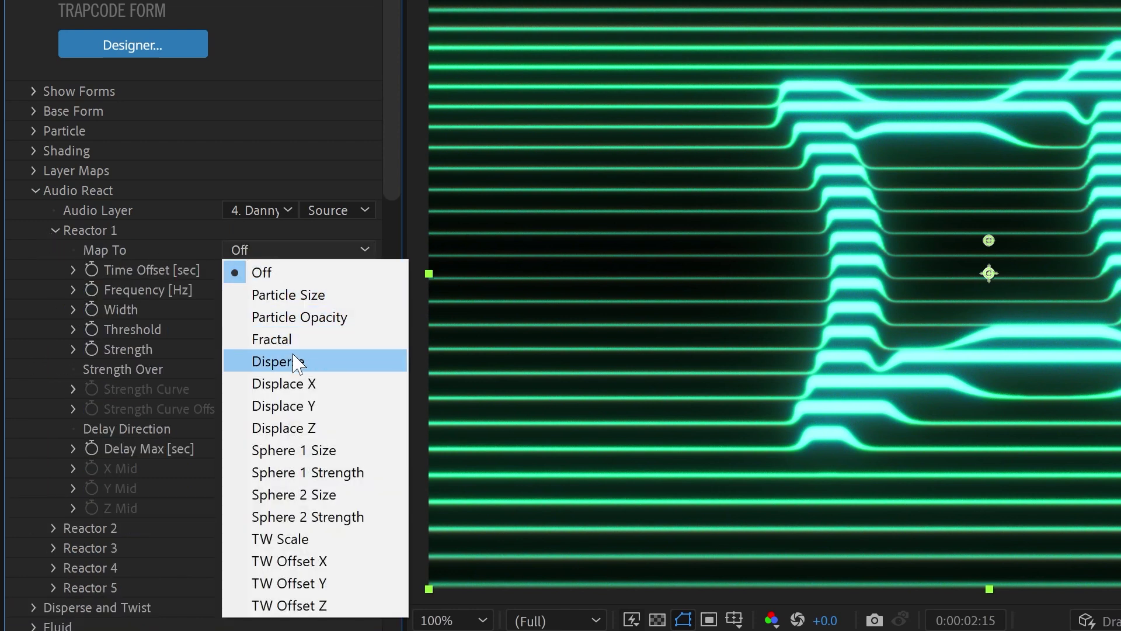
{"action": "left_click", "coordinate": [281, 339]}
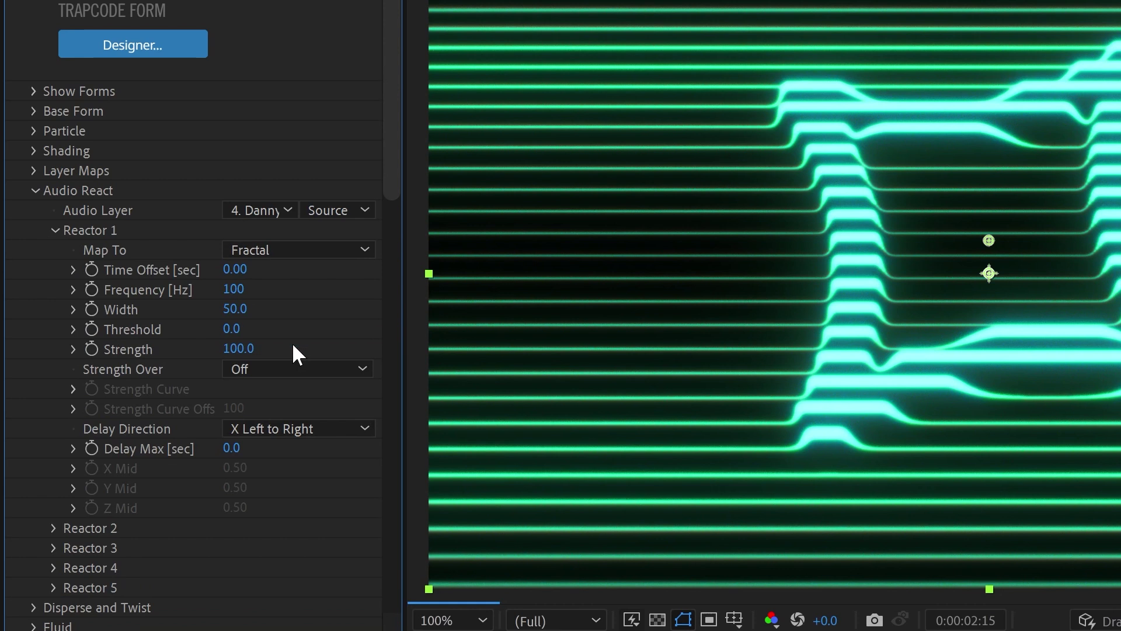
{"action": "scroll", "coordinate": [48, 359], "scroll_direction": "down", "scroll_amount": 4}
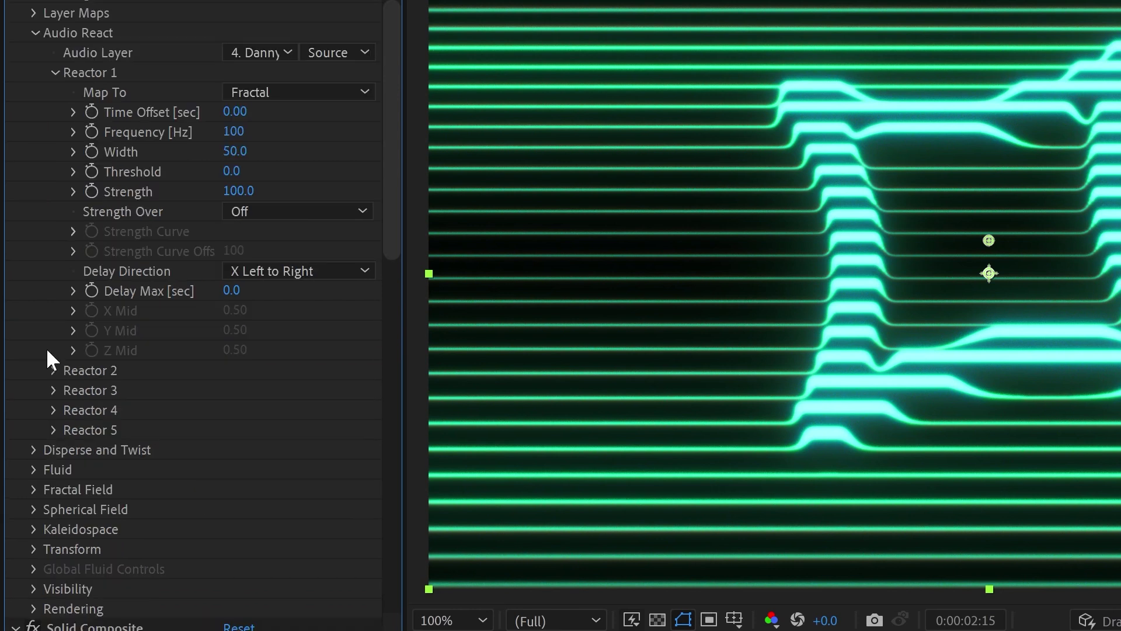
Set Fractal Field Displace to 68 and Reactor 1 Delay Max to 0.2 seconds
{"action": "left_click", "coordinate": [33, 489]}
{"action": "scroll", "coordinate": [39, 491], "scroll_direction": "down", "scroll_amount": 4}
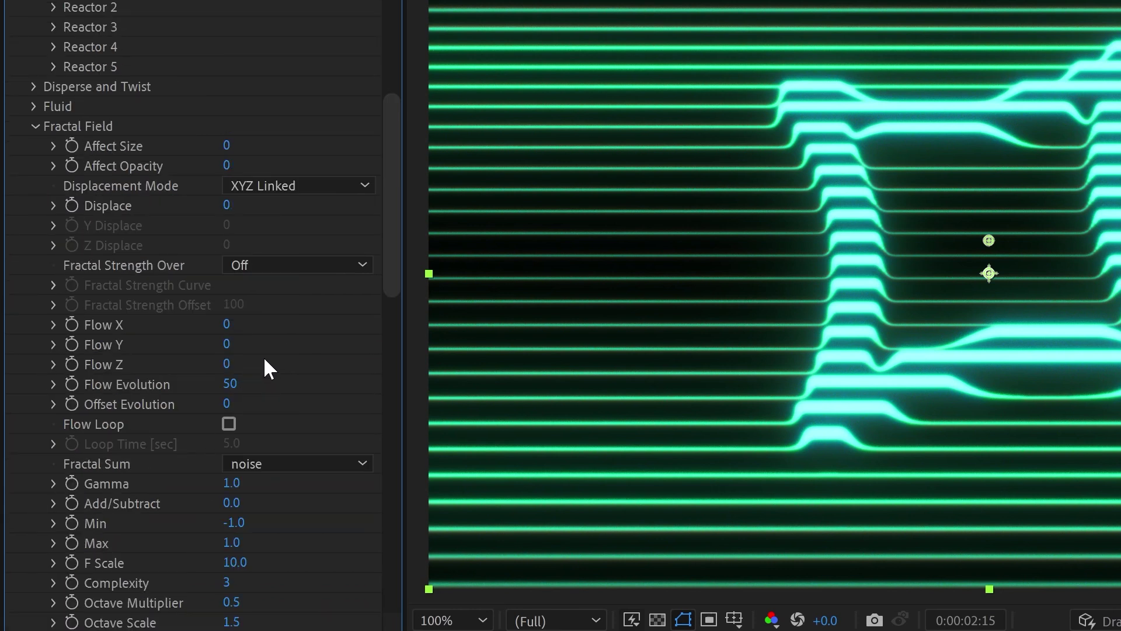
{"action": "left_click_drag", "start_coordinate": [228, 207], "coordinate": [302, 208]}
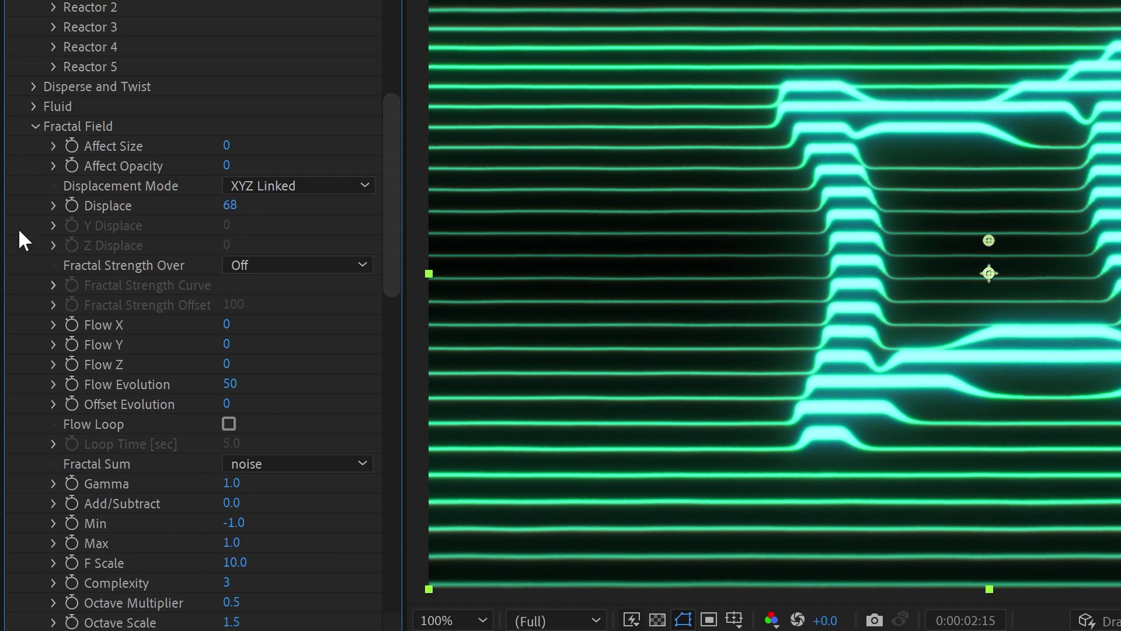
{"action": "scroll", "coordinate": [26, 263], "scroll_direction": "up", "scroll_amount": 3}
{"action": "scroll", "coordinate": [26, 267], "scroll_direction": "up", "scroll_amount": 3}
{"action": "scroll", "coordinate": [26, 272], "scroll_direction": "up", "scroll_amount": 5}
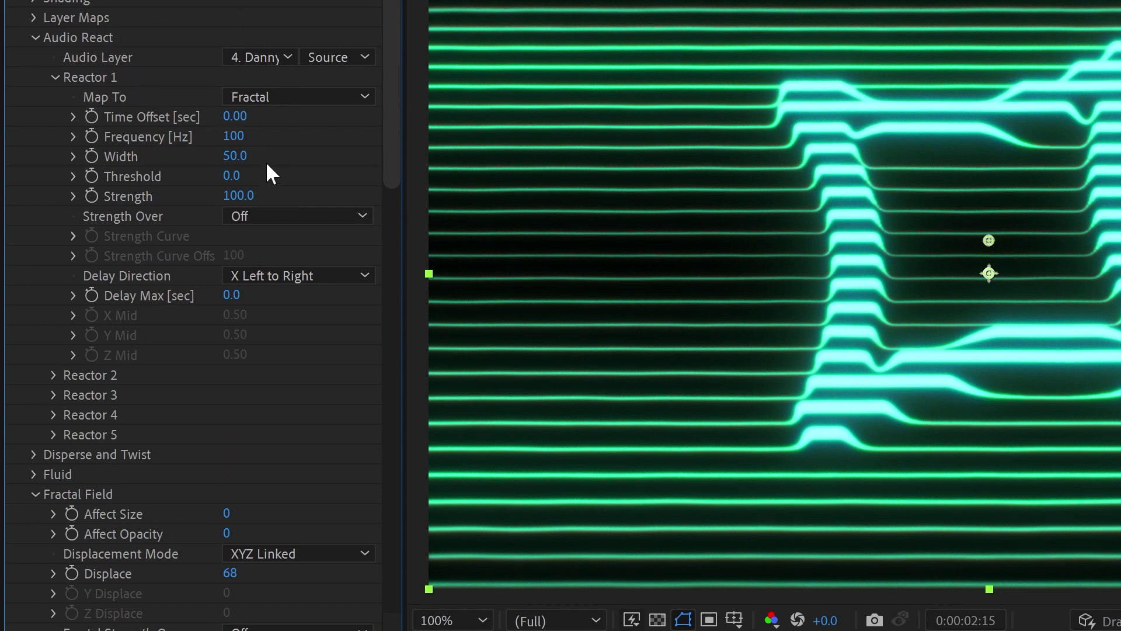
{"action": "left_click", "coordinate": [232, 296]}
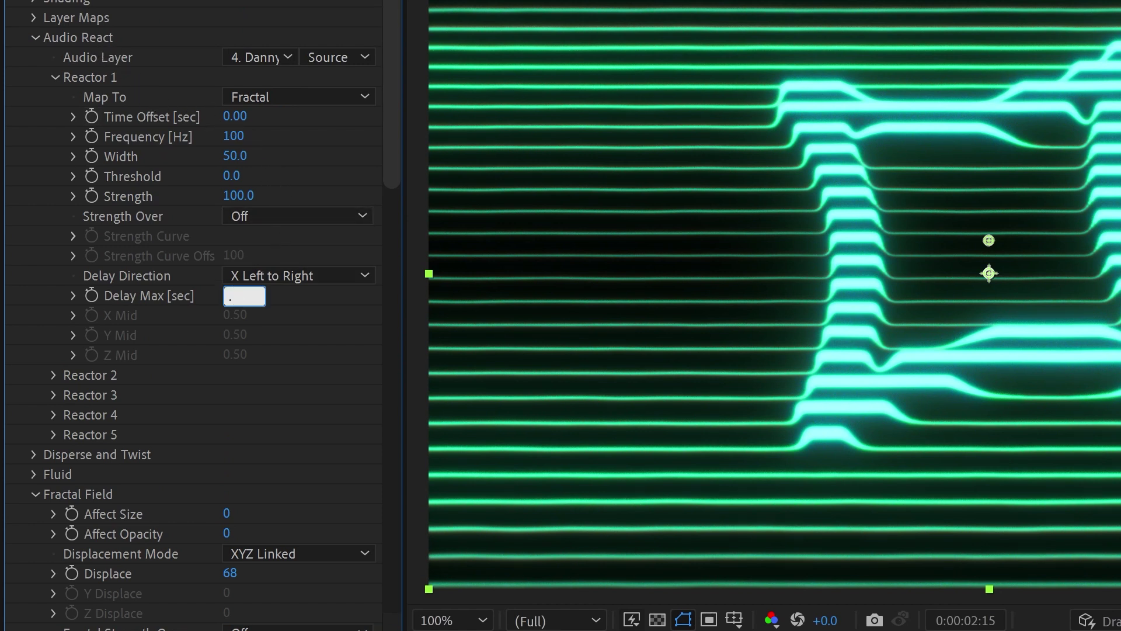
{"action": "type", "text": "2"}
{"action": "type", "text": "0.2"}
{"action": "key", "text": "Return"}
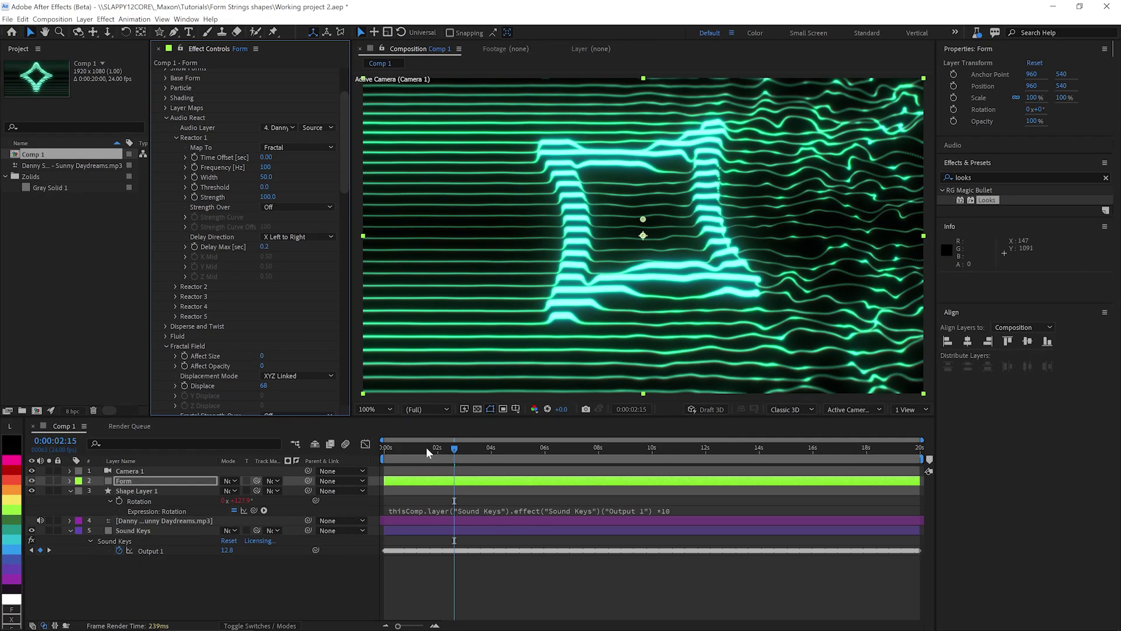
From the timeline start, scrub Fractal Displace lower and preview the result
{"action": "left_click", "coordinate": [385, 449]}
{"action": "scroll", "coordinate": [292, 333], "scroll_direction": "down", "scroll_amount": 5}
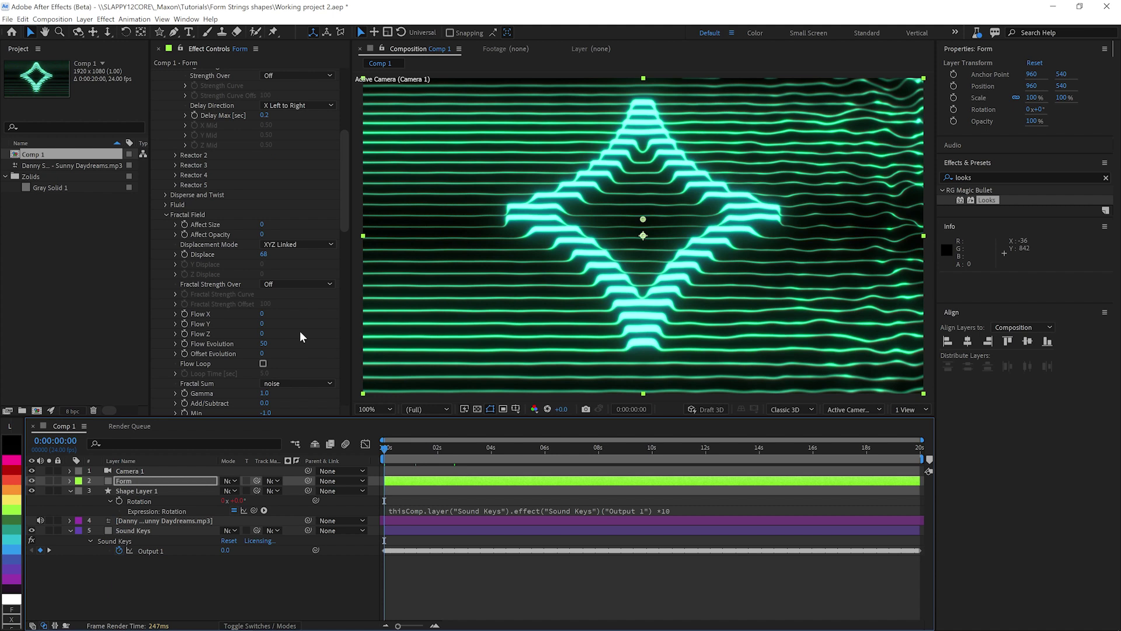
{"action": "left_click_drag", "start_coordinate": [259, 256], "coordinate": [248, 257]}
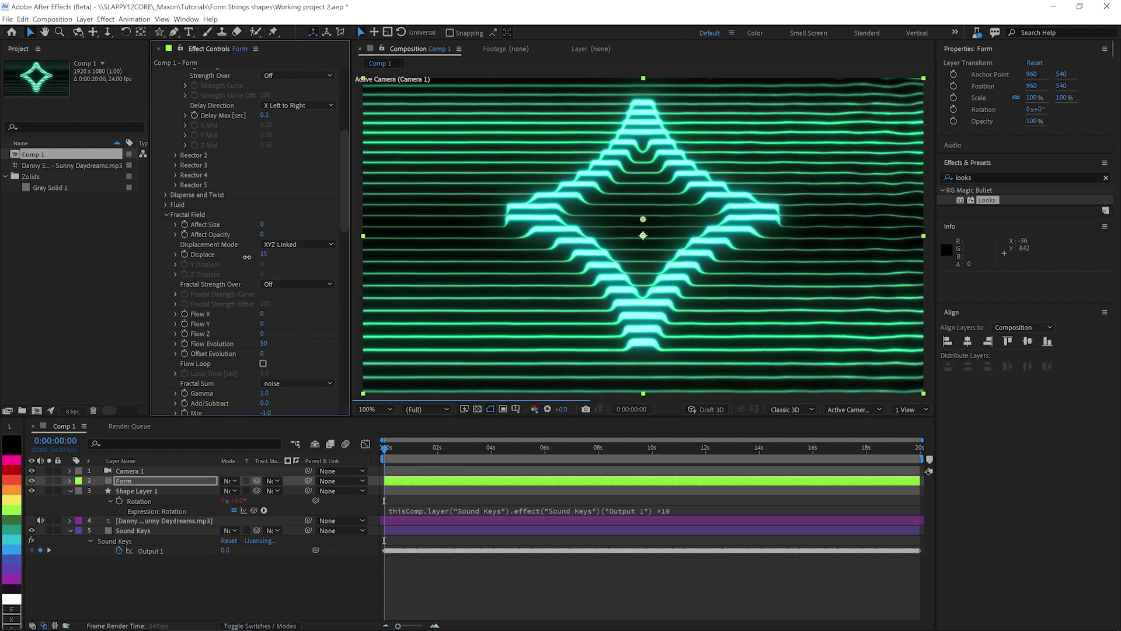
{"action": "left_click", "coordinate": [551, 264]}
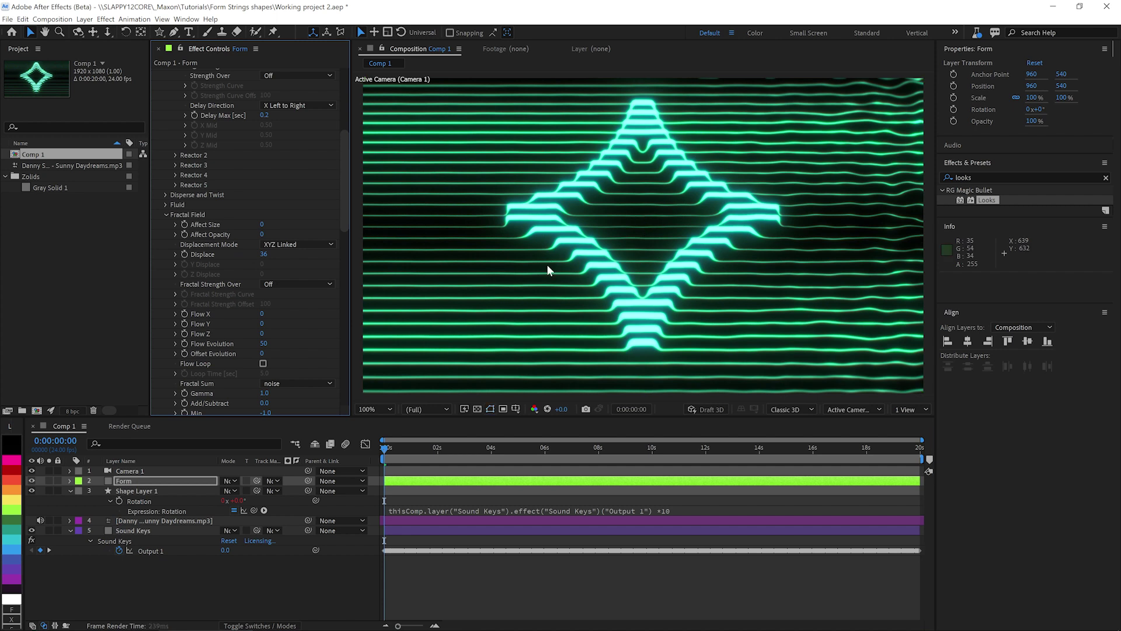
{"action": "key", "text": "space"}
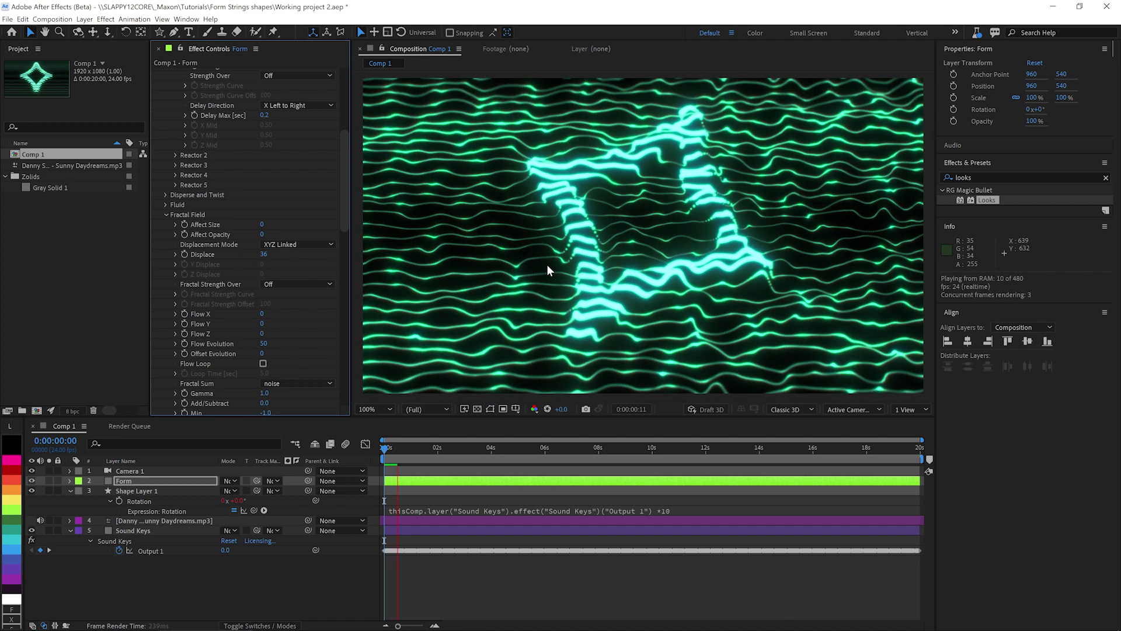
{"action": "key", "text": "space"}
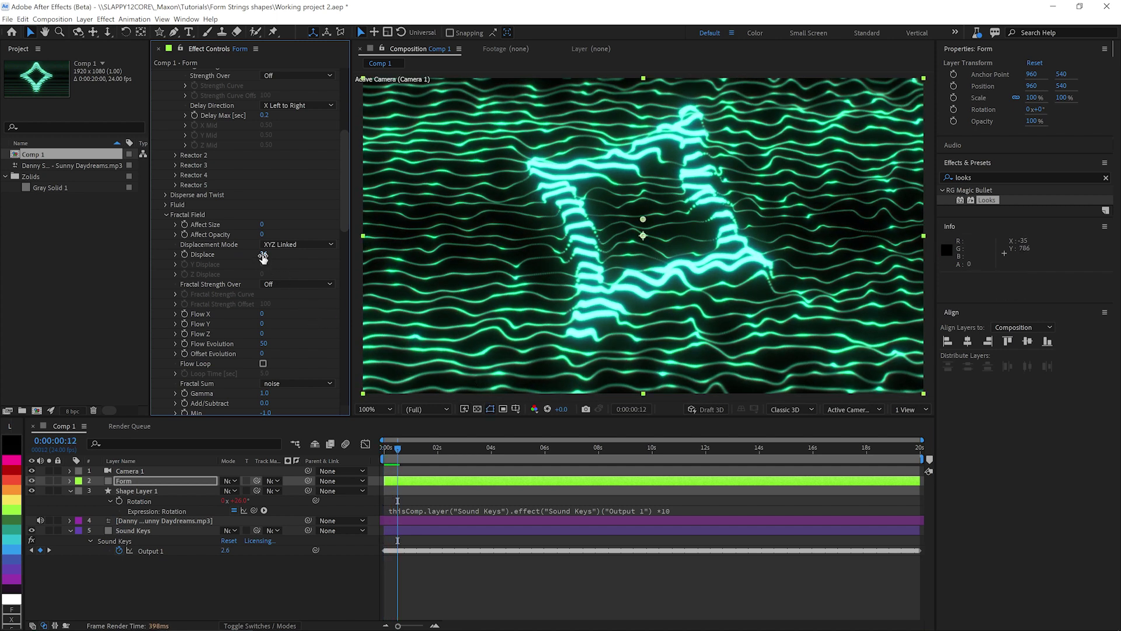
Enter exactly 10 for Fractal Displace and preview the animation again
{"action": "left_click", "coordinate": [262, 254]}
{"action": "type", "text": "10"}
{"action": "key", "text": "Return"}
{"action": "key", "text": "space"}
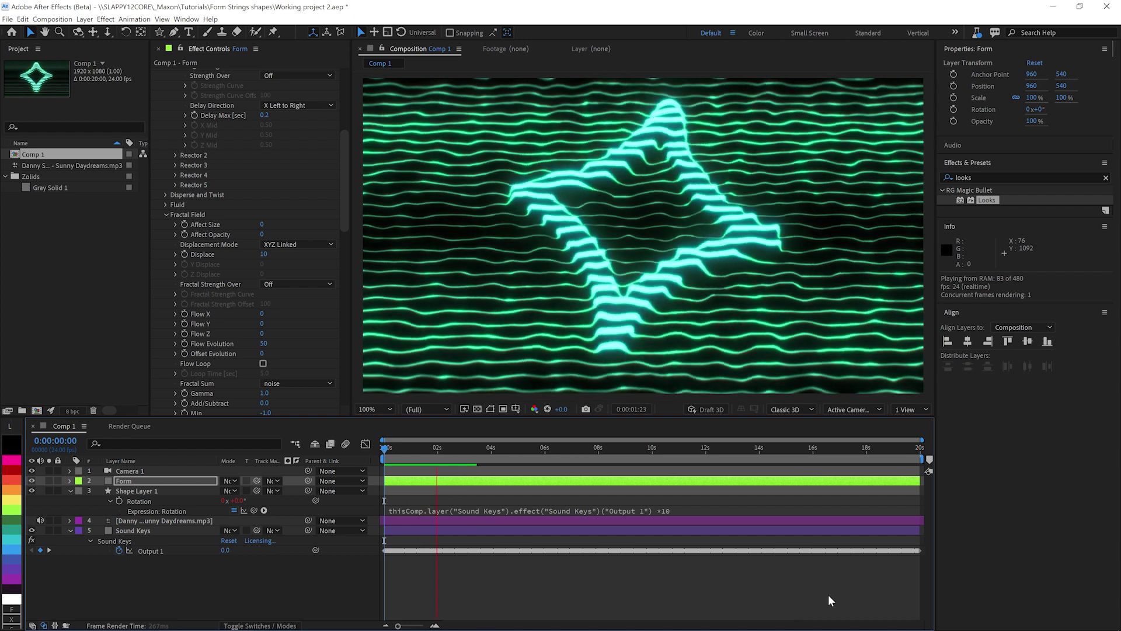
{"action": "key", "text": "space"}
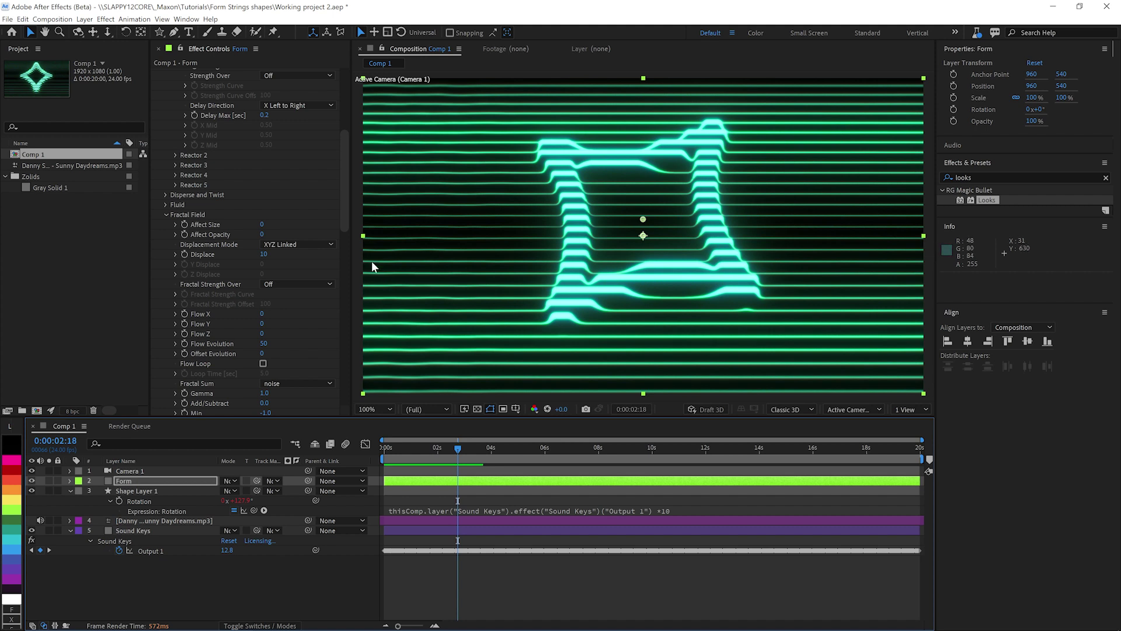
{"action": "mouse_move", "coordinate": [345, 219]}
{"action": "left_mouse_down"}
{"action": "mouse_move", "coordinate": [342, 246]}
{"action": "mouse_move", "coordinate": [348, 157]}
{"action": "left_mouse_up"}
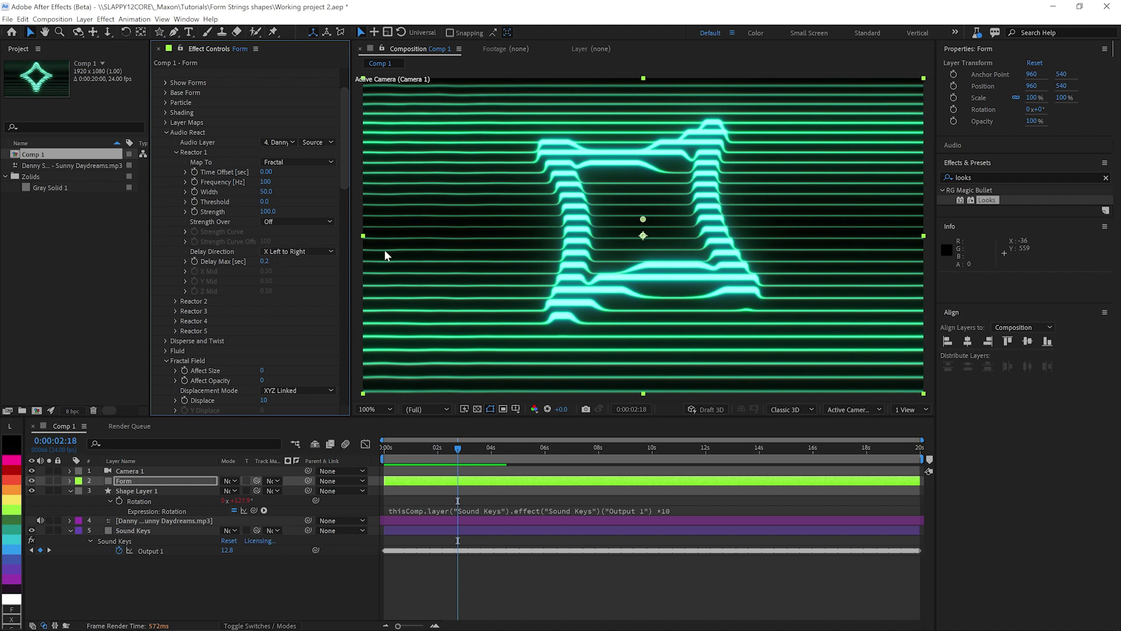
Change Reactor 1's Delay Direction from X Left to Right to X Outwards
{"action": "left_click", "coordinate": [298, 251]}
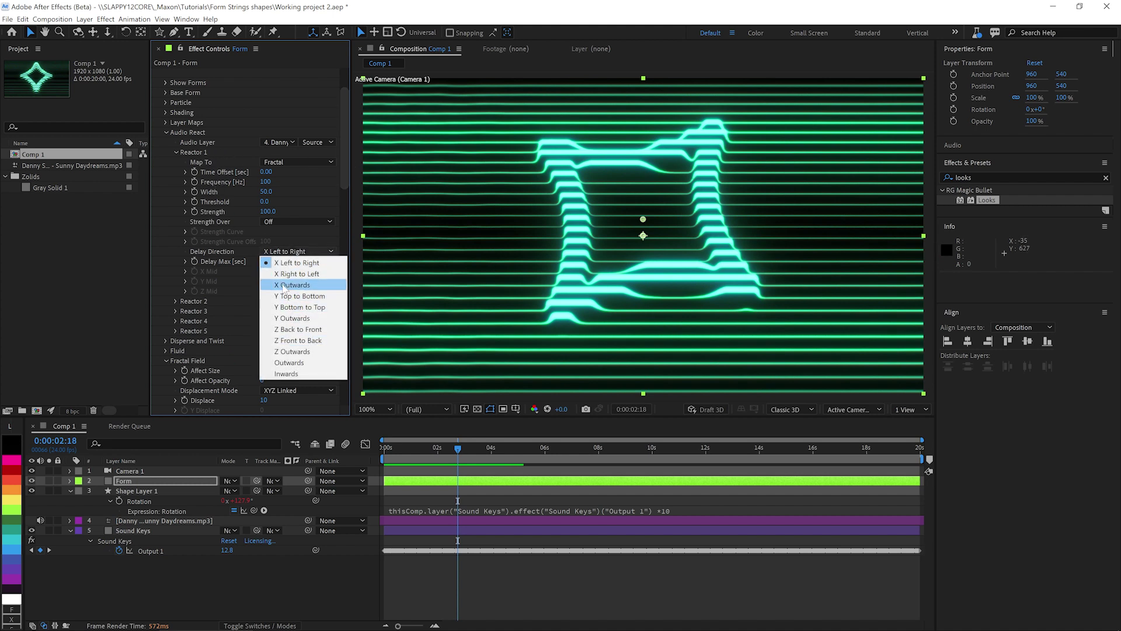
{"action": "left_click", "coordinate": [292, 284]}
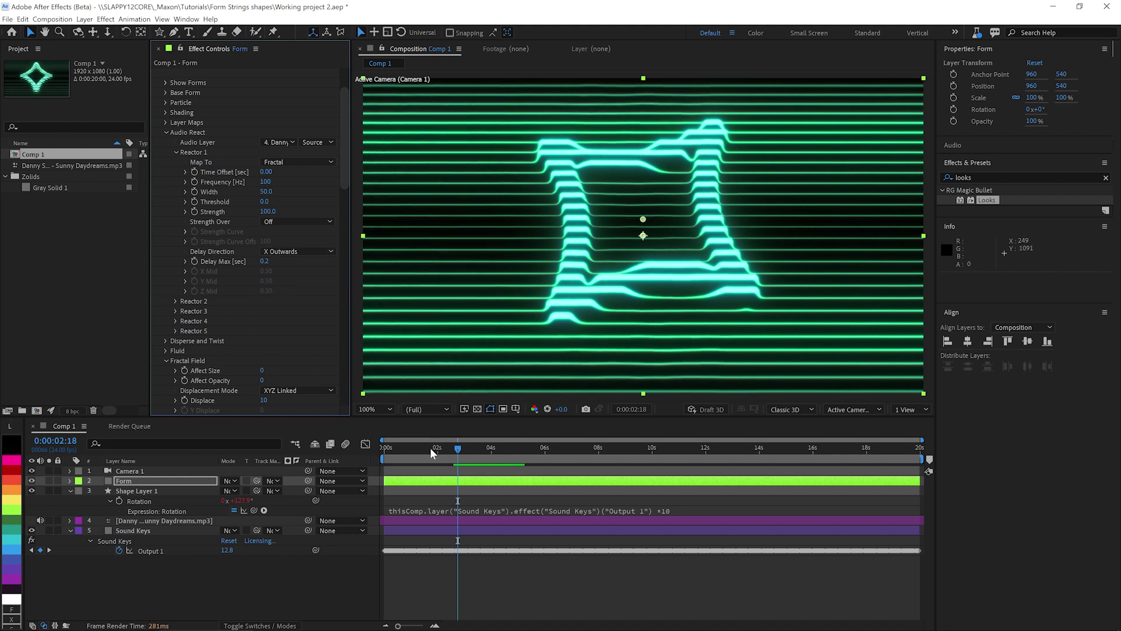